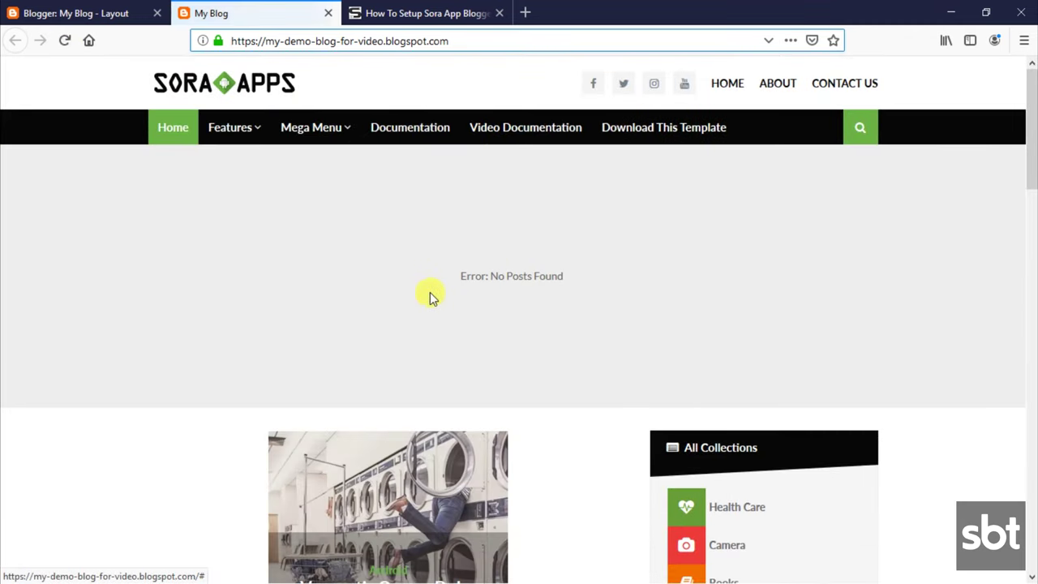
Save the Most Popular Apps widget under Hot Posts with the content Technology/hot-posts and reload the blog
left_click(146, 13)
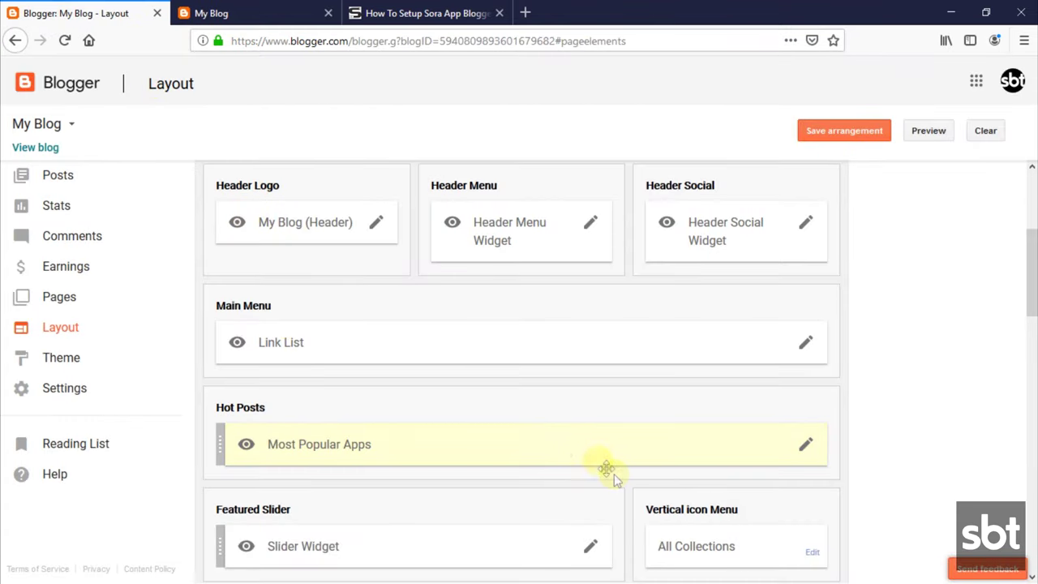
left_click(805, 445)
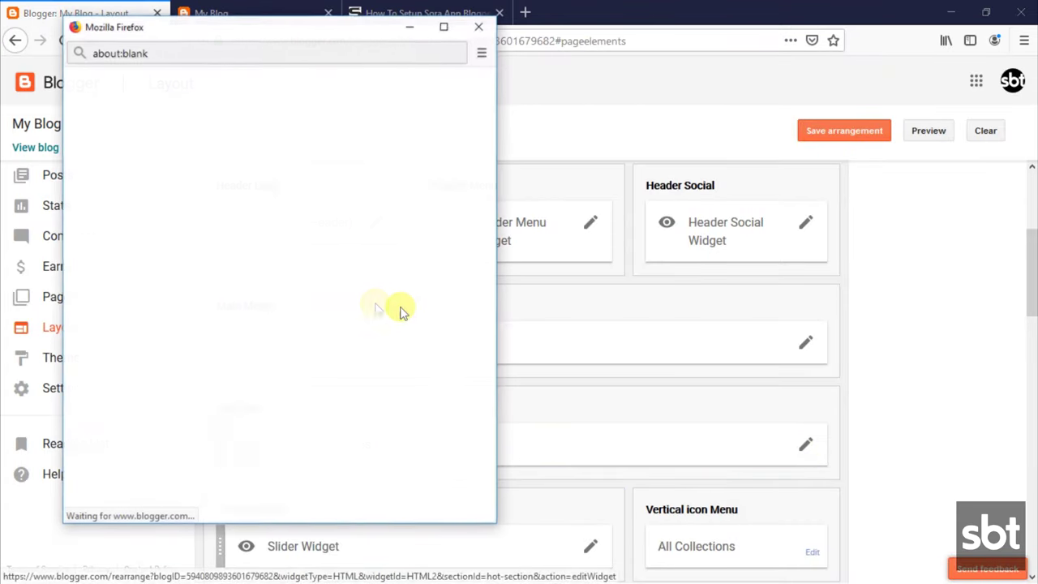
left_click_drag(104, 294, 122, 302)
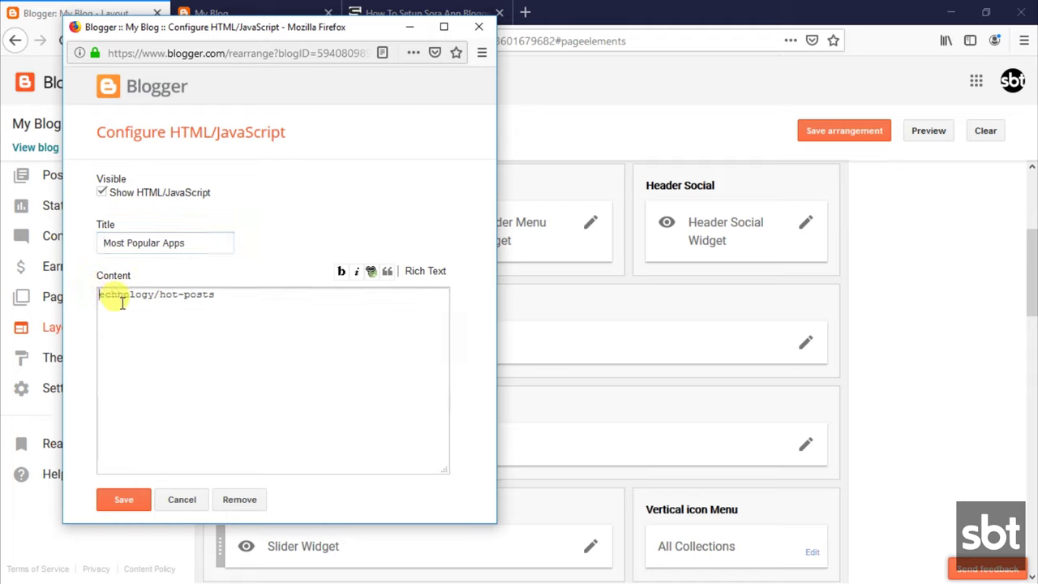
left_click(123, 498)
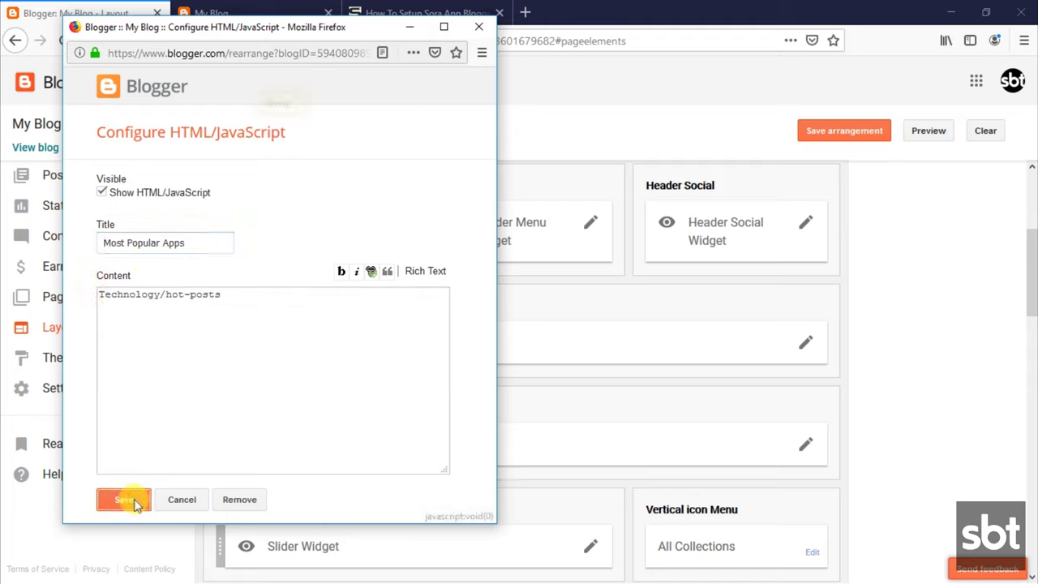
left_click(291, 8)
left_click(62, 40)
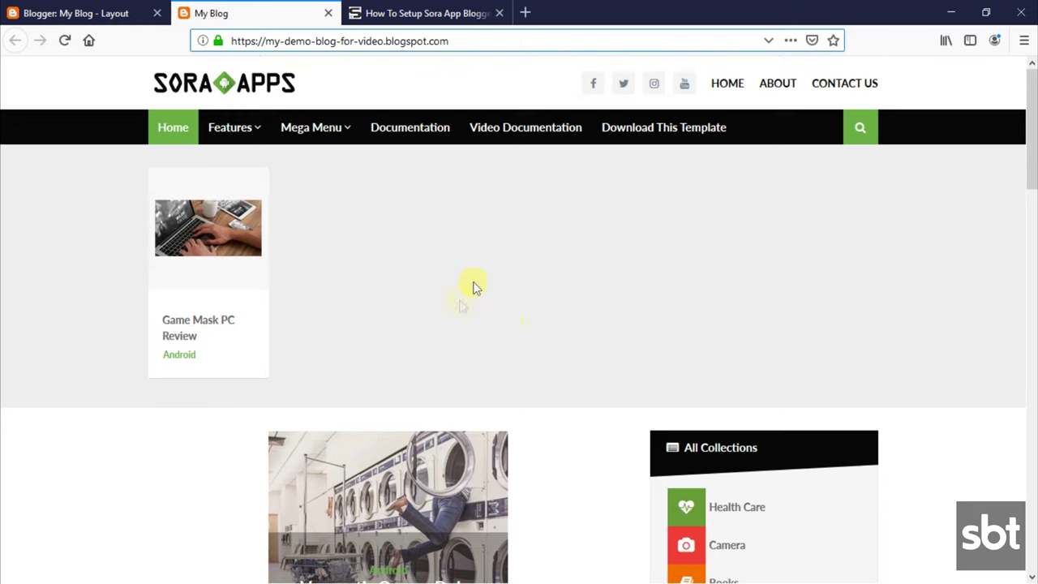
Replace the label in the Most Popular Apps widget so its content reads recent/hot-posts, and reload the blog with the saved change
left_click(105, 12)
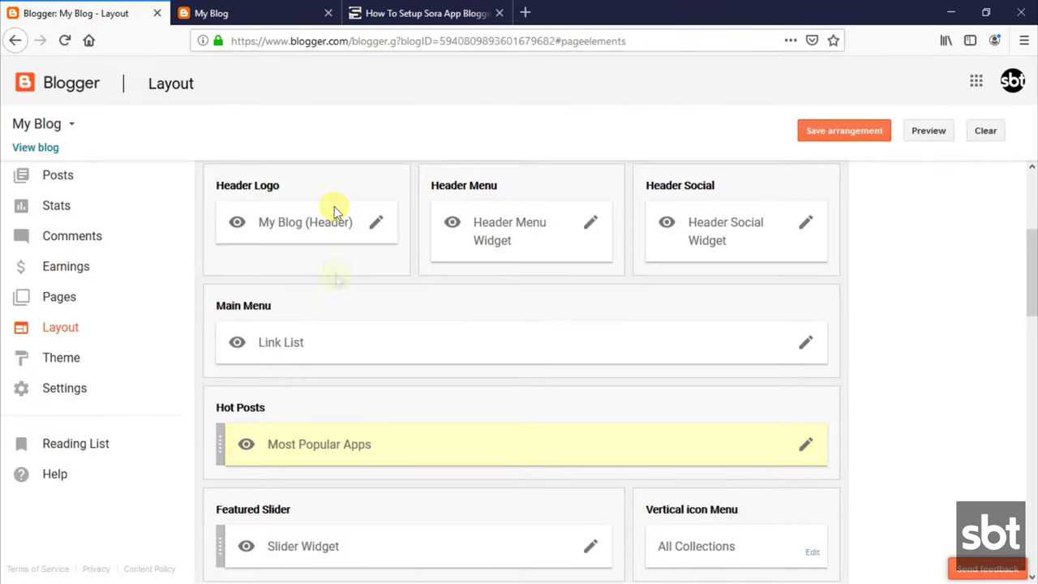
left_click(807, 443)
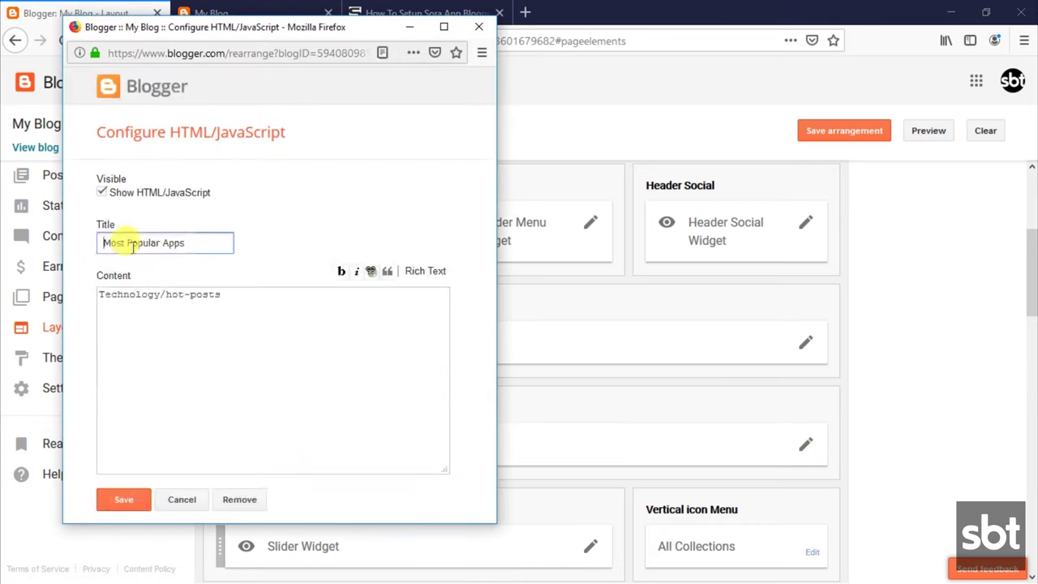
left_click_drag(162, 295, 75, 289)
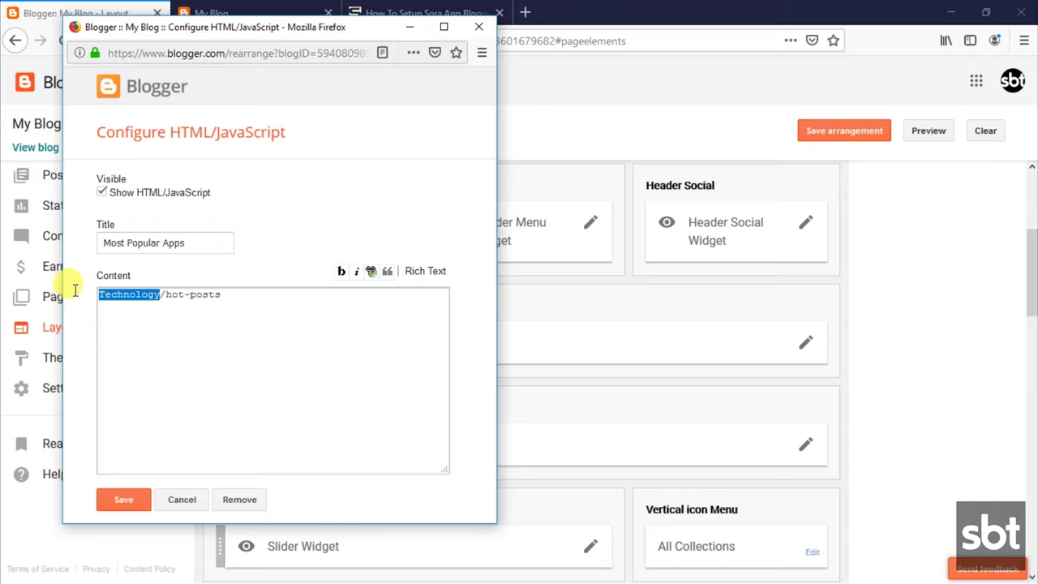
key("BackSpace")
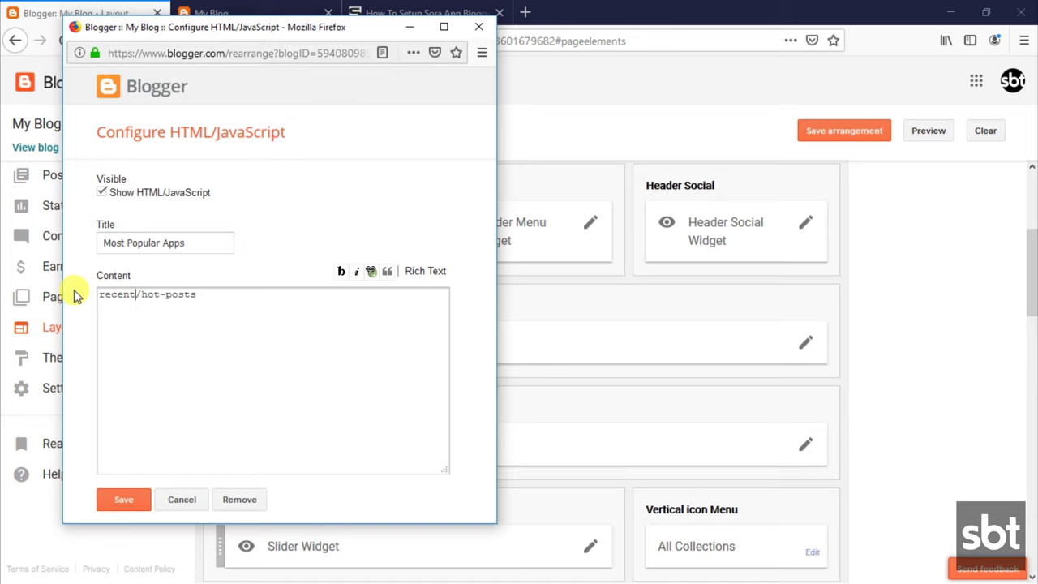
left_click(122, 501)
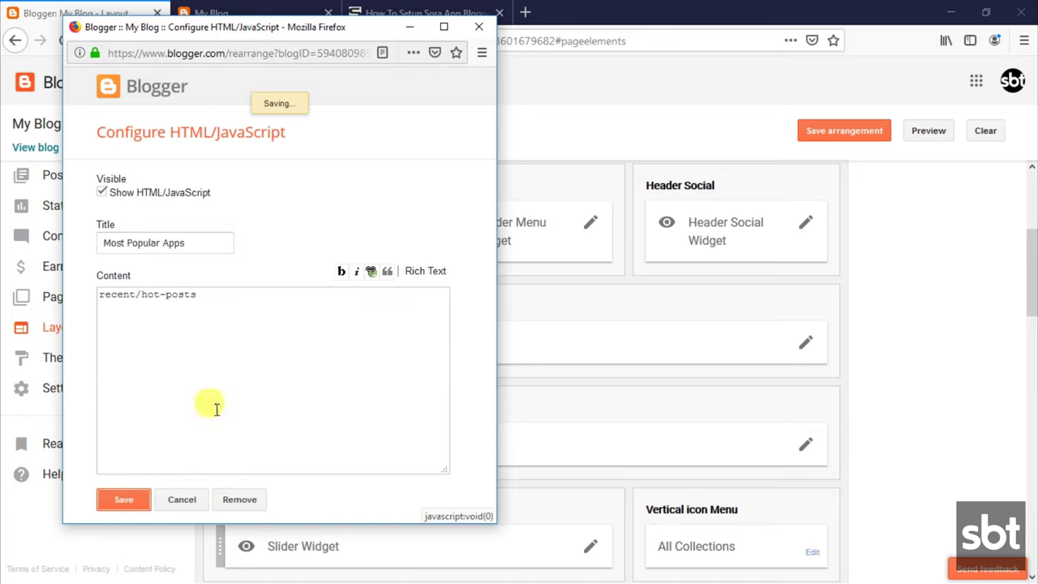
left_click(293, 12)
left_click(66, 41)
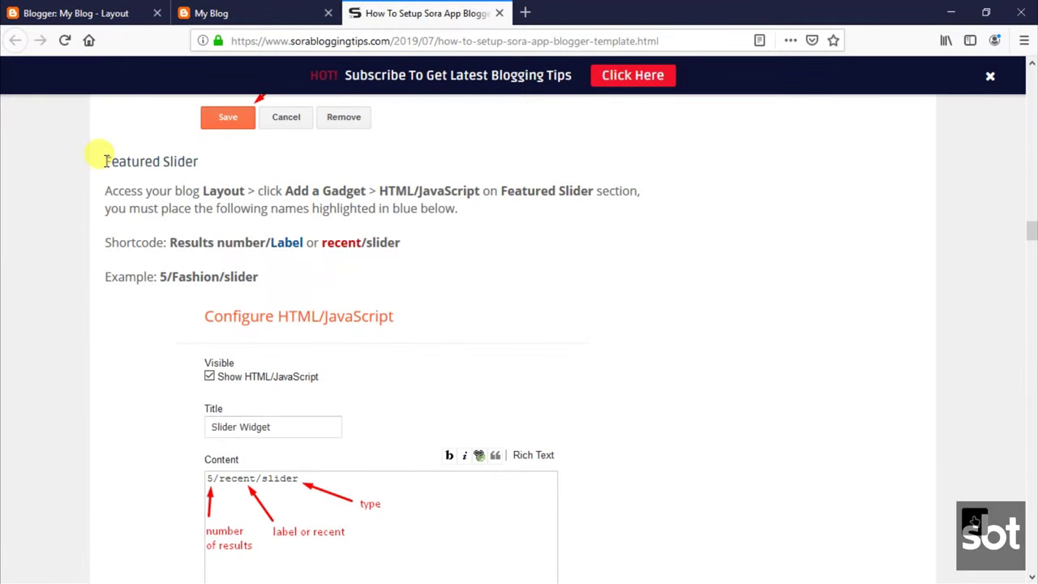
Read the setup guide's Featured Slider section, examining its instructions, shortcode format and example
left_click_drag(104, 161, 209, 160)
left_click(202, 181)
left_click_drag(104, 192, 642, 208)
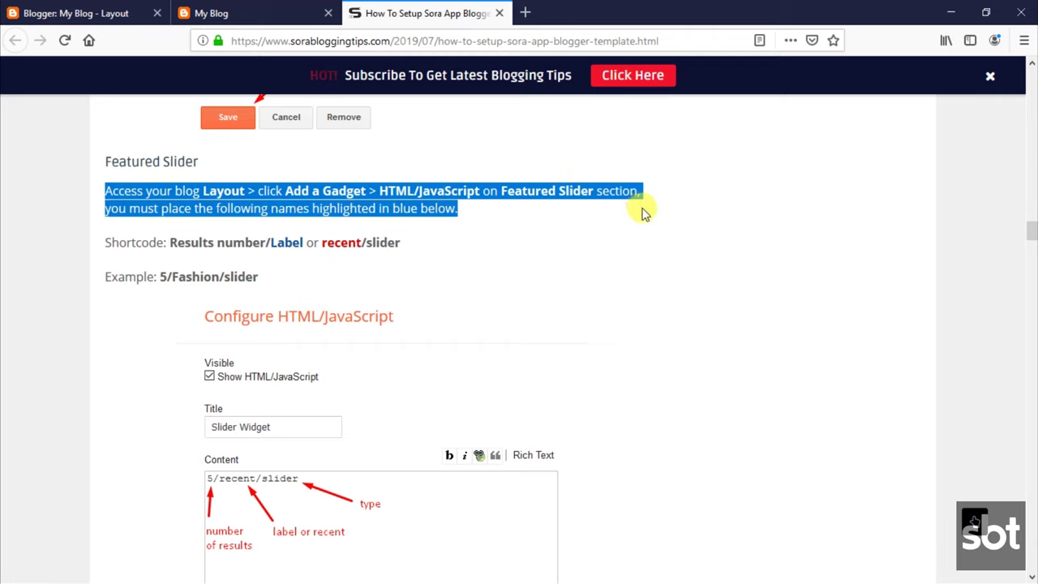
left_click(560, 254)
left_click_drag(110, 242, 456, 250)
left_click(458, 250)
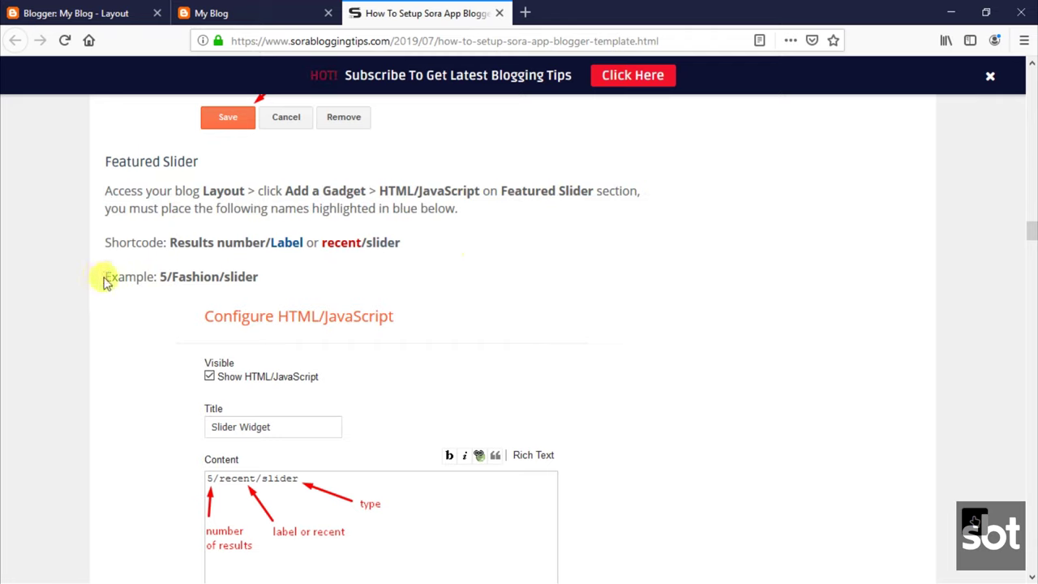
left_click_drag(106, 277, 308, 280)
left_click(345, 288)
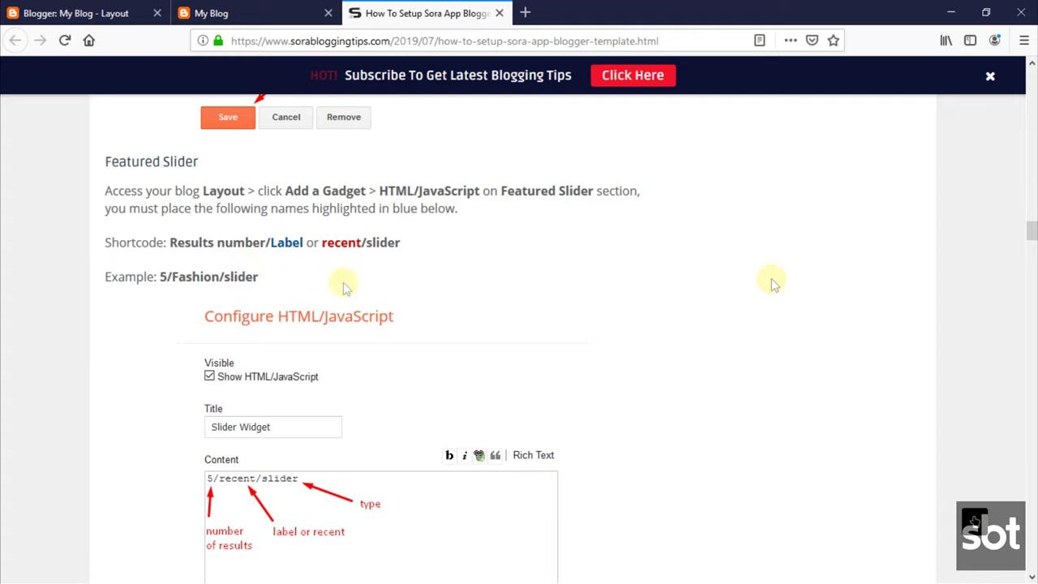
Set the Slider Widget's content under Featured Slider to 5/Technology/slider and check the saved change on the reloaded blog
left_click(290, 9)
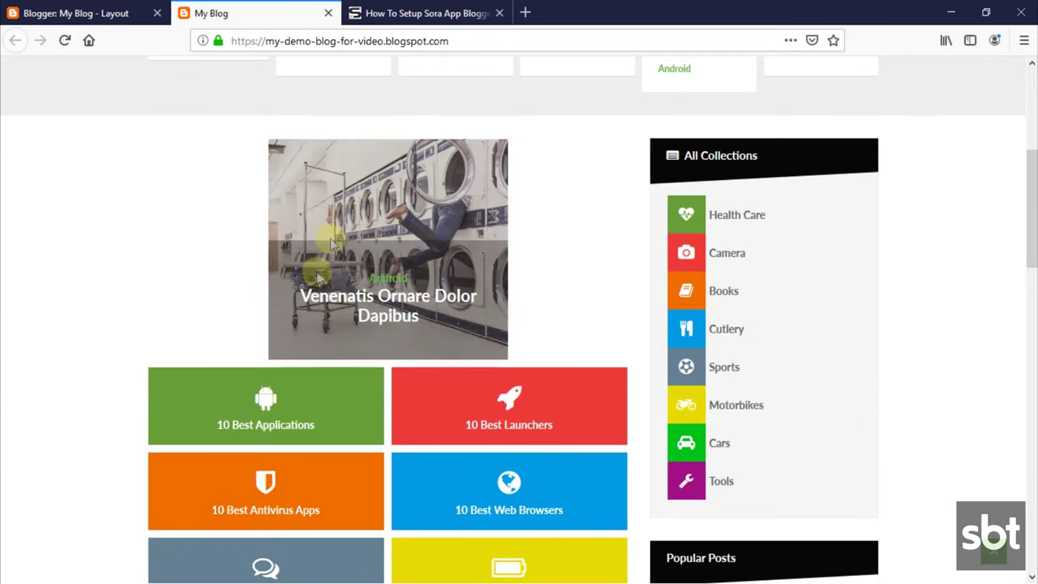
left_click(77, 12)
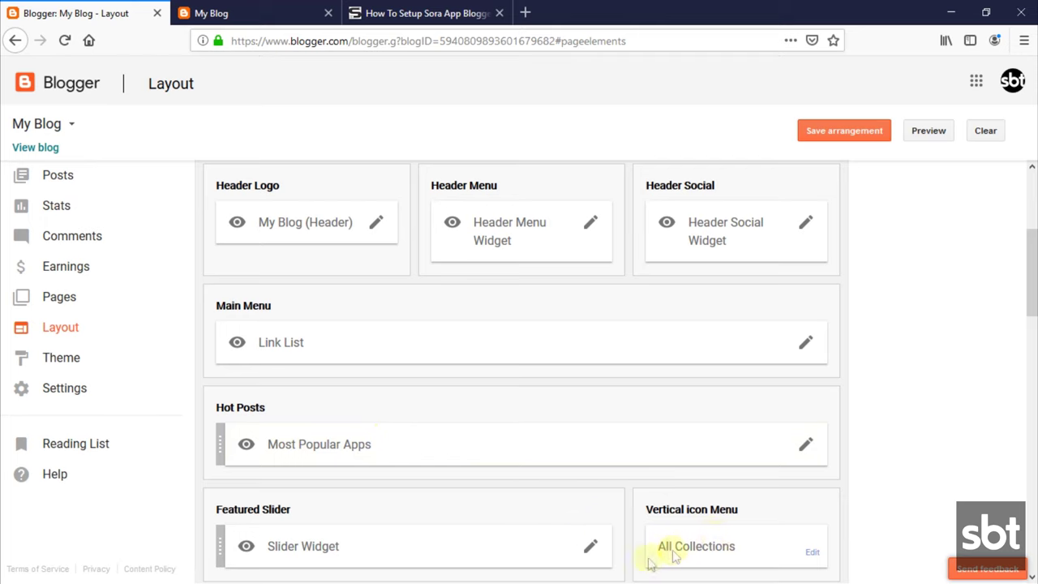
left_click(589, 552)
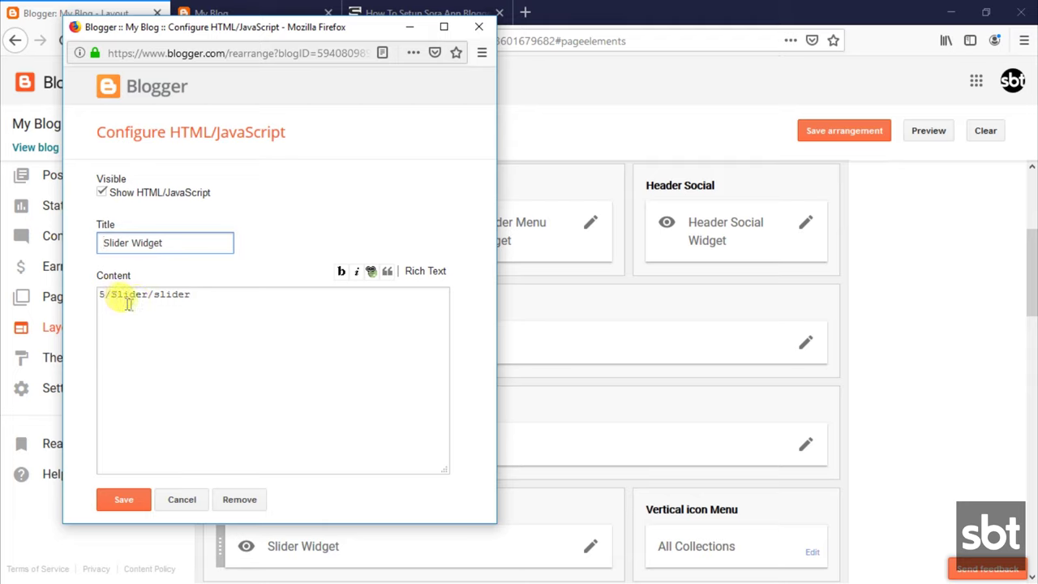
left_click(150, 293)
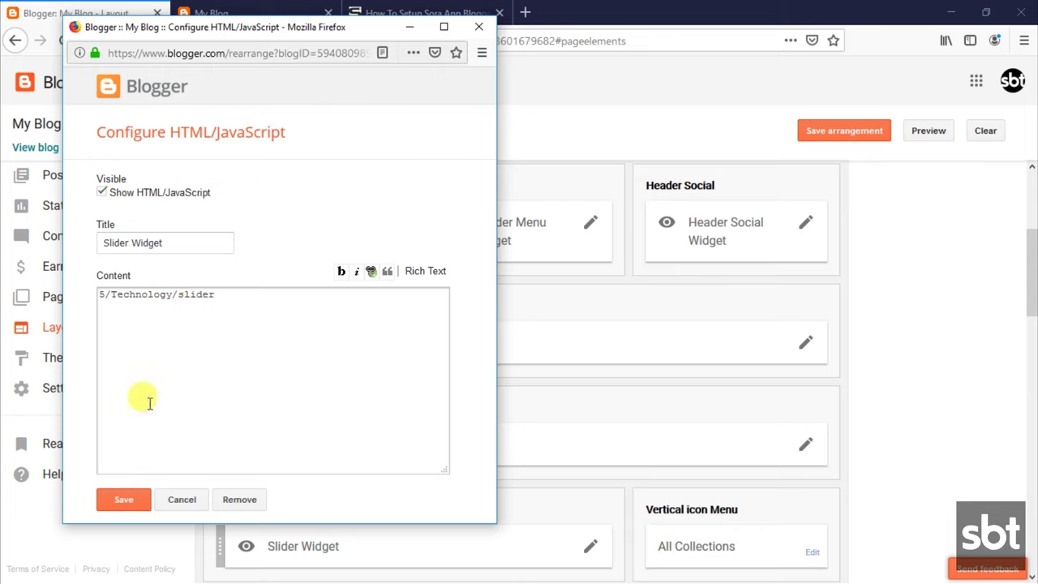
left_click(142, 498)
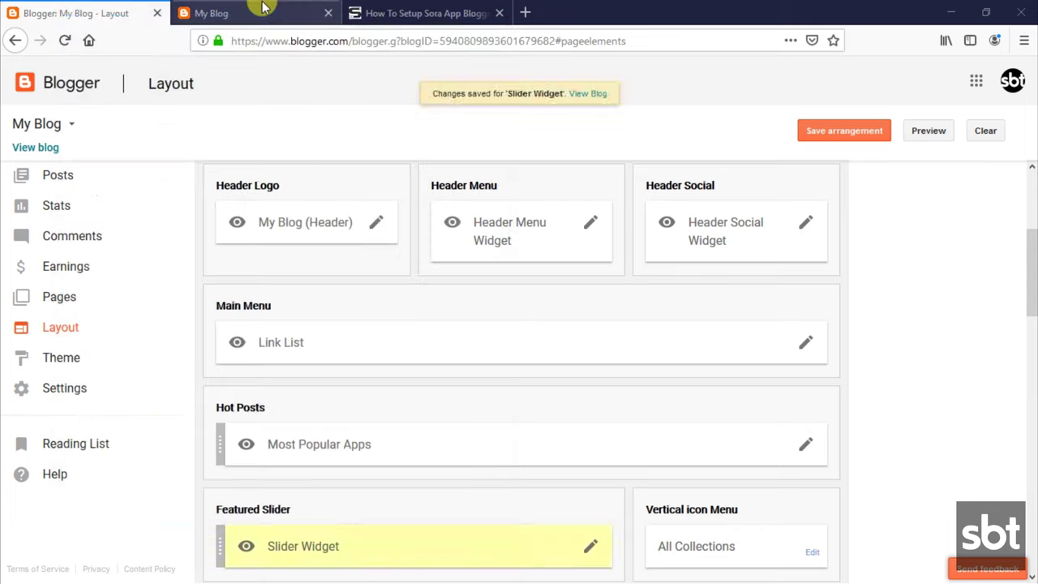
left_click(251, 11)
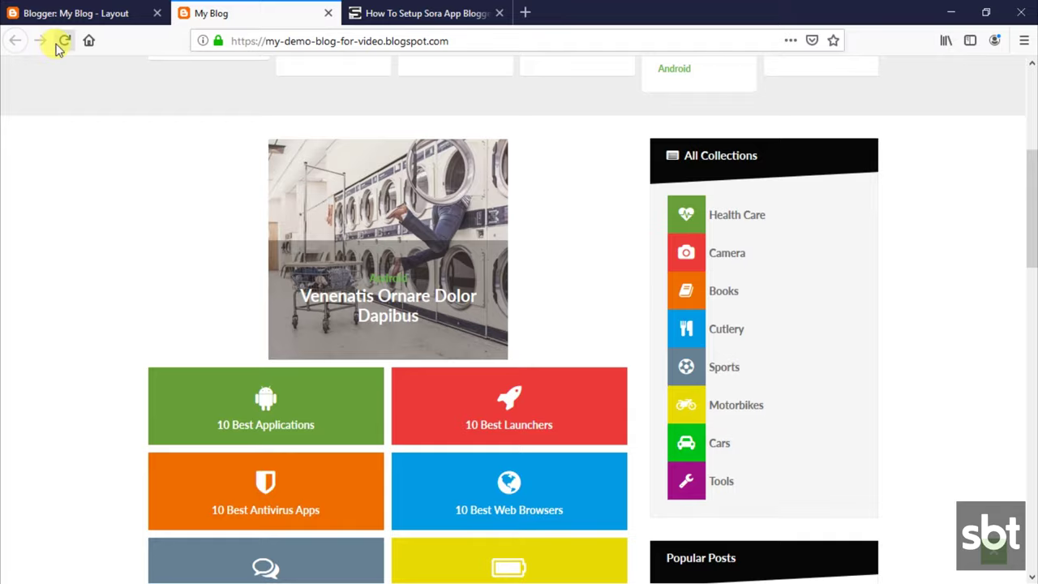
left_click(61, 44)
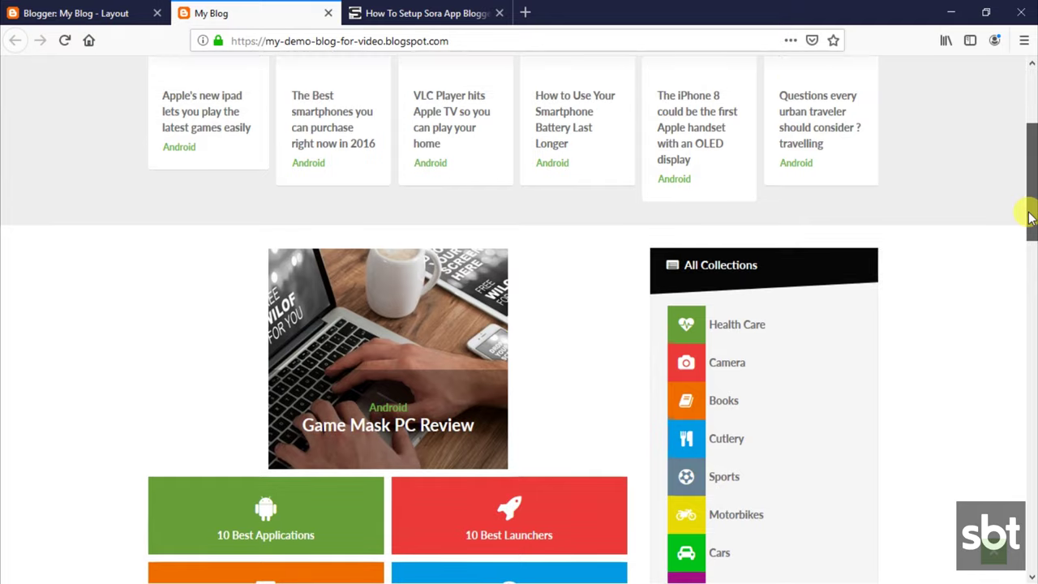
scroll(1029, 142, "up", 3)
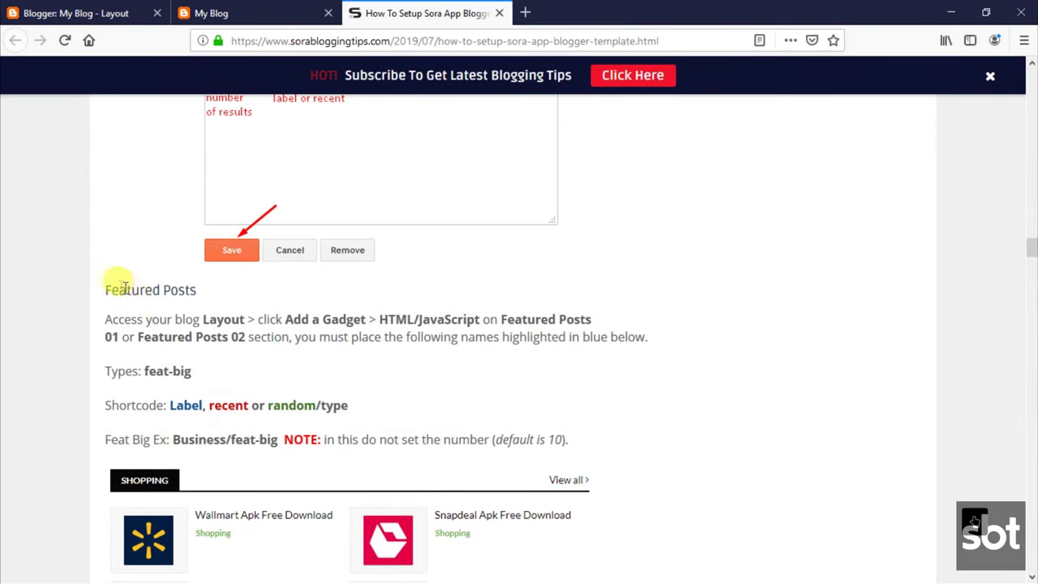
Read the setup guide's Featured Posts section, examining the gadget type, the shortcode format and the feat-big example with its note
left_click_drag(105, 284, 143, 290)
left_click(226, 292)
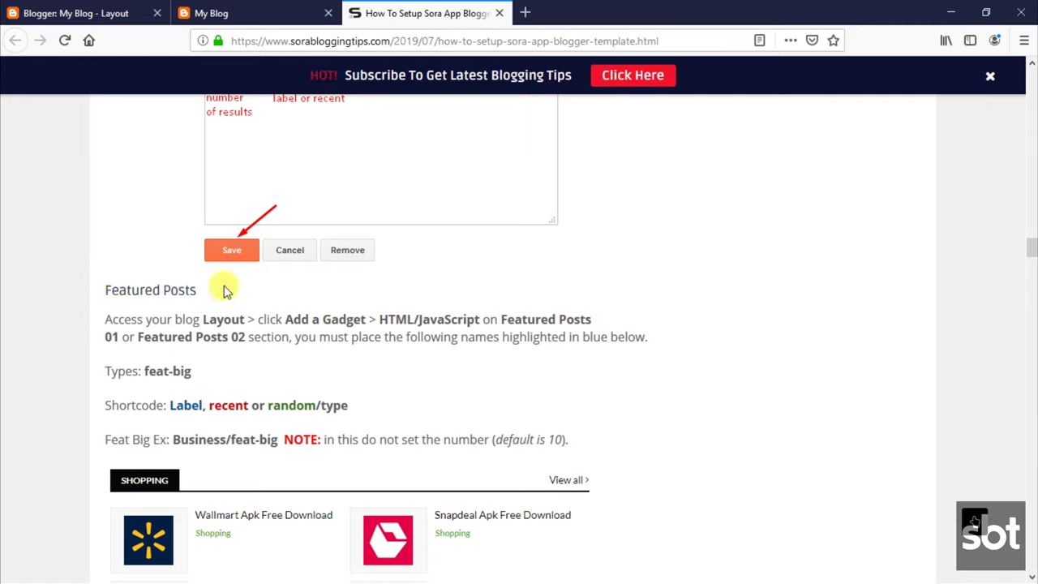
left_click_drag(106, 318, 658, 345)
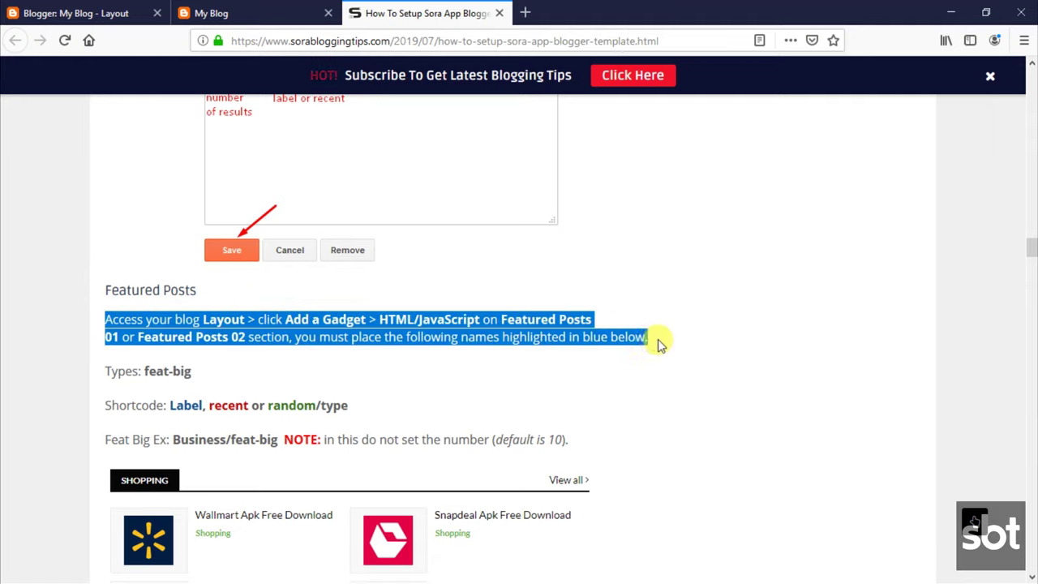
left_click(151, 387)
left_click_drag(105, 371, 195, 378)
left_click(209, 385)
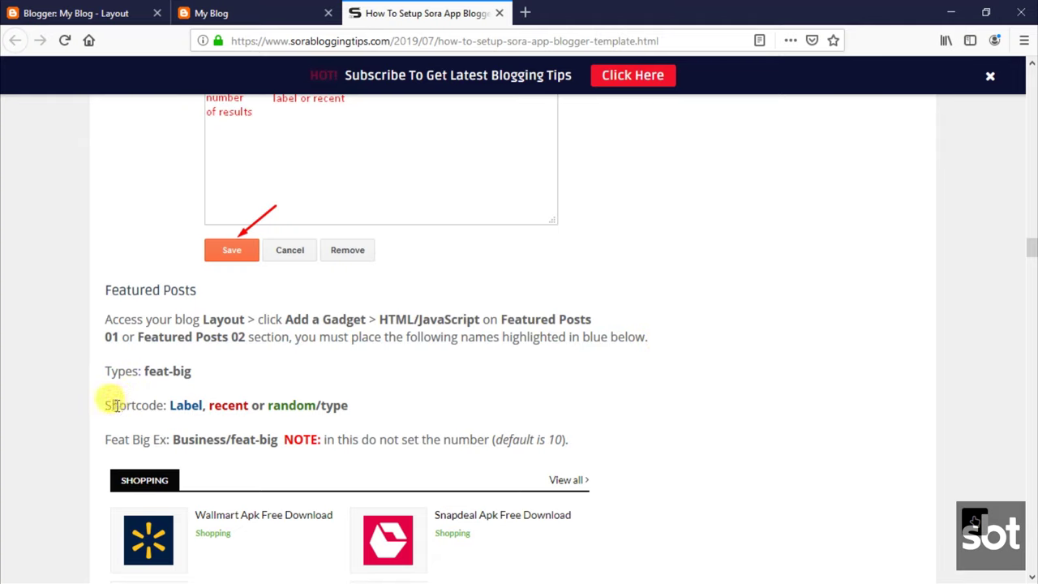
left_click_drag(108, 403, 359, 402)
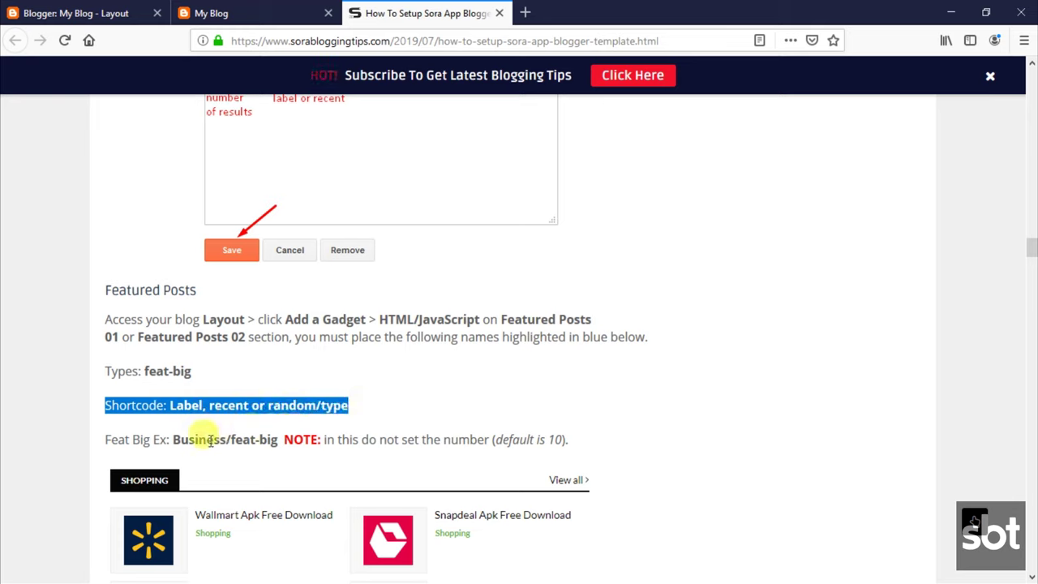
left_click_drag(171, 439, 577, 440)
left_click(577, 440)
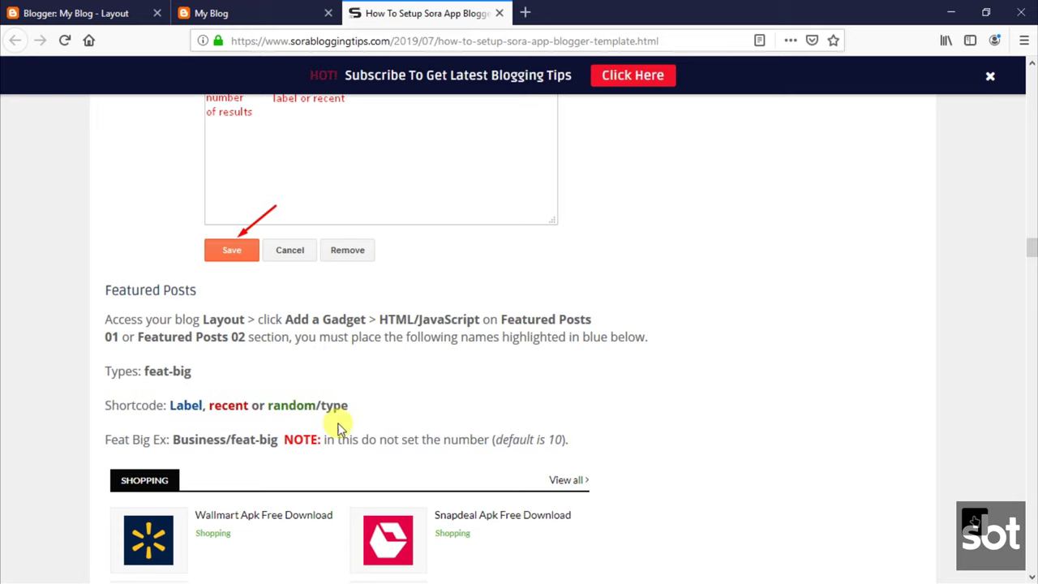
left_click_drag(205, 444, 225, 454)
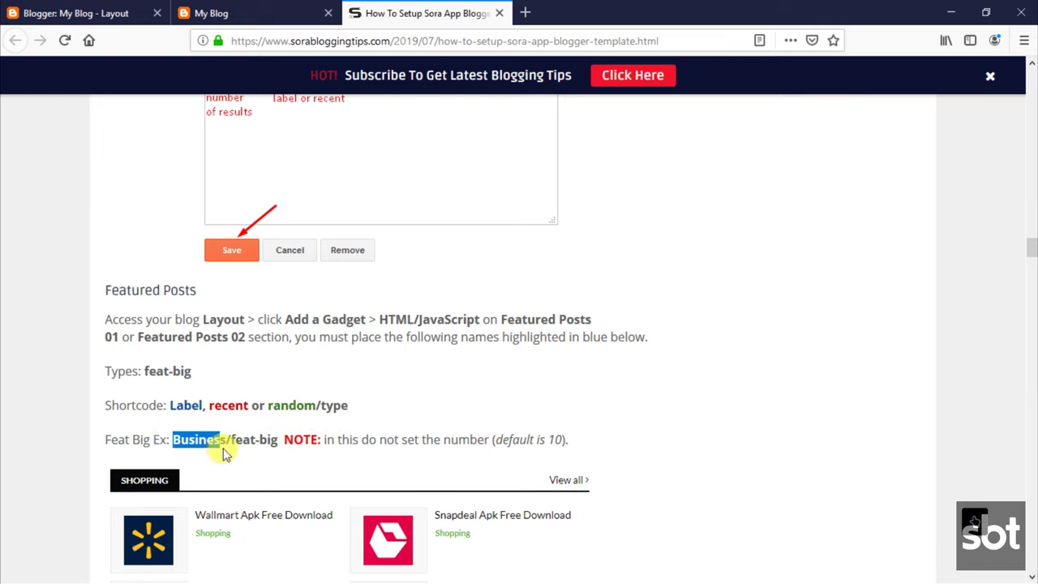
right_click(220, 438)
left_click(260, 452)
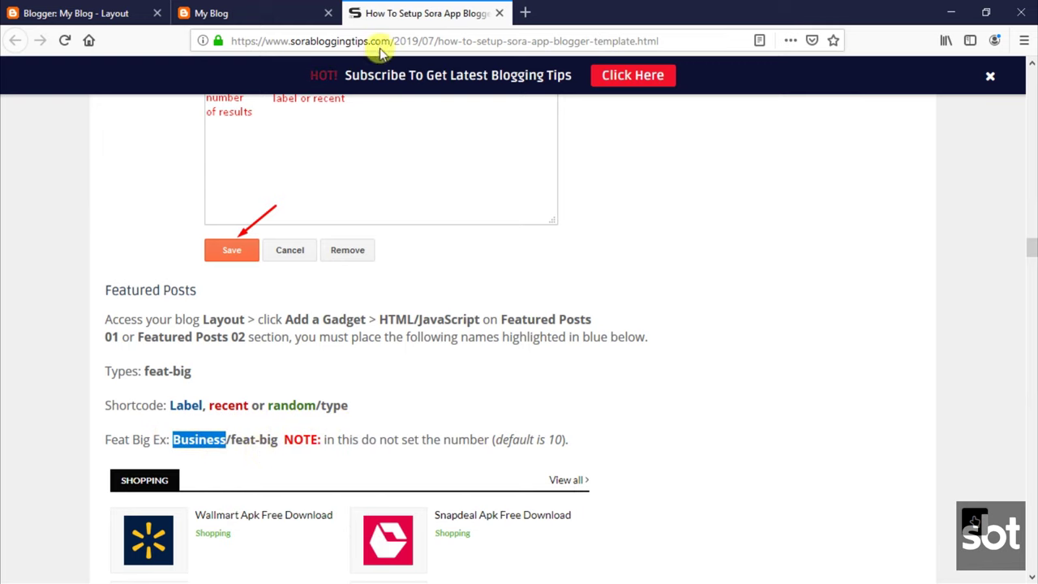
Replace the label before /feat-big in the Shopping gadget under Featured Posts 01 and reload the blog with the saved change
left_click(244, 11)
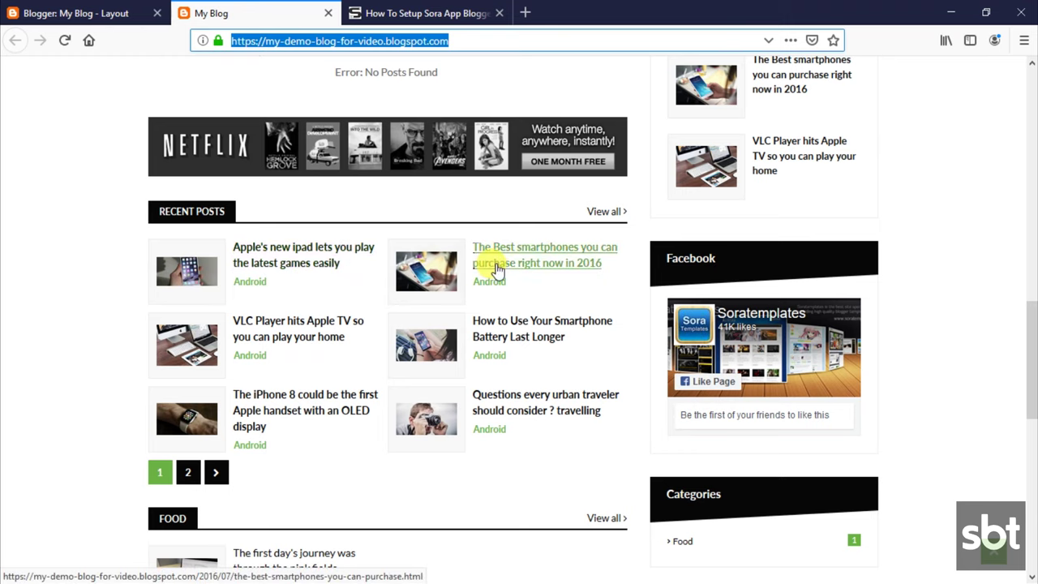
left_click(104, 9)
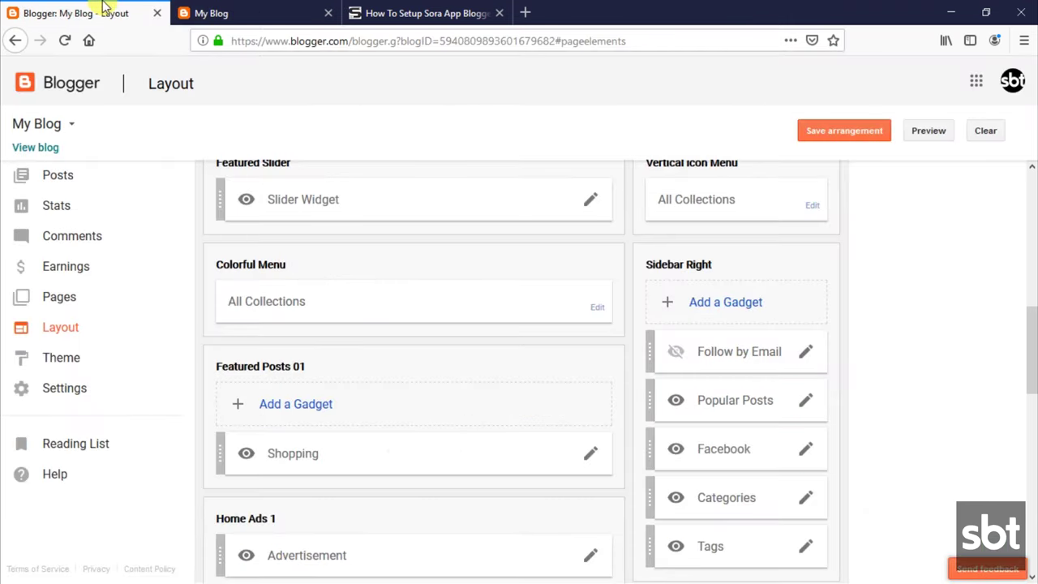
left_click(590, 456)
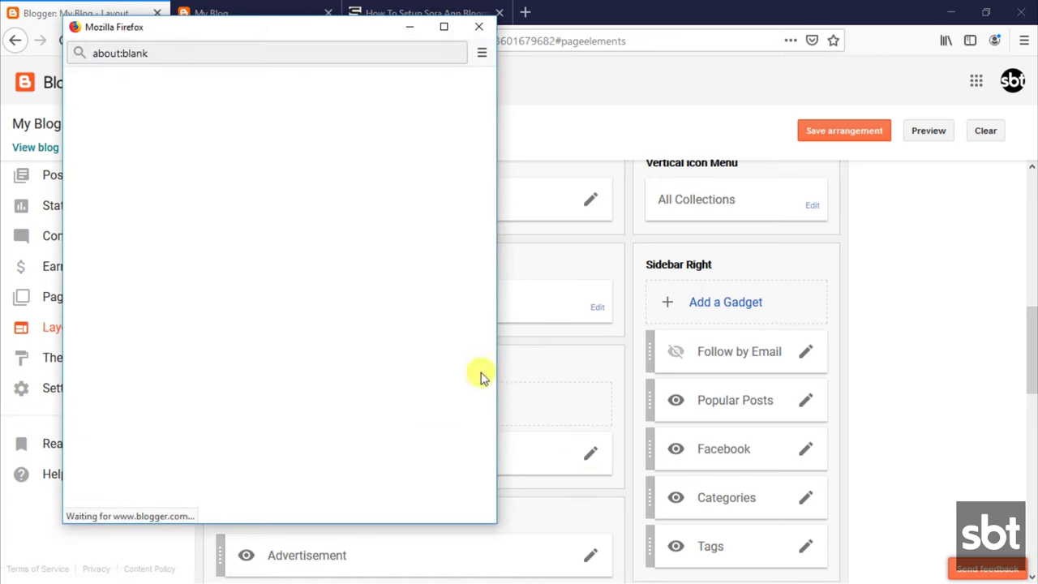
left_click_drag(149, 297, 100, 284)
key("BackSpace")
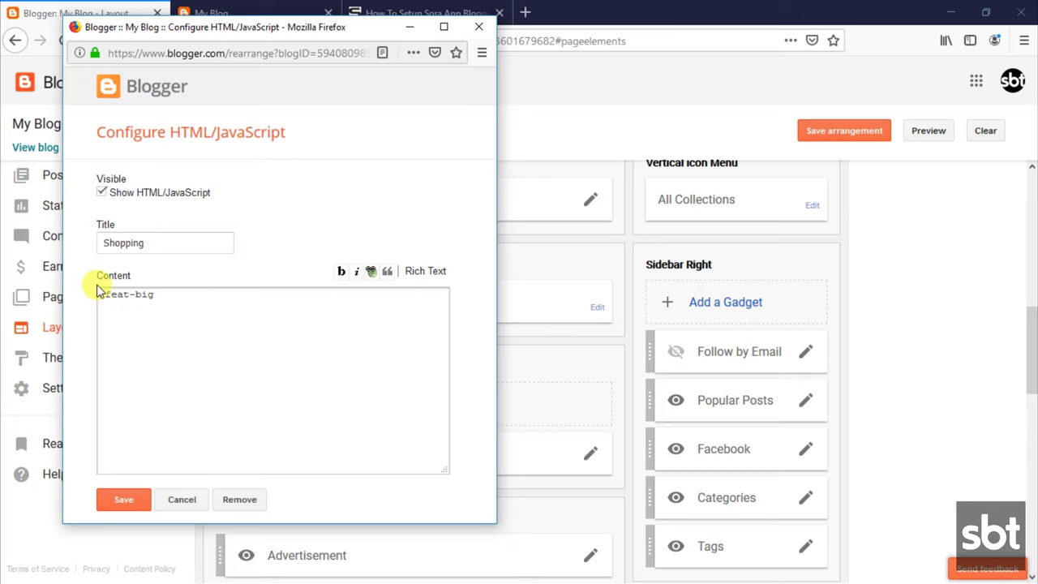
left_click(123, 499)
left_click(300, 13)
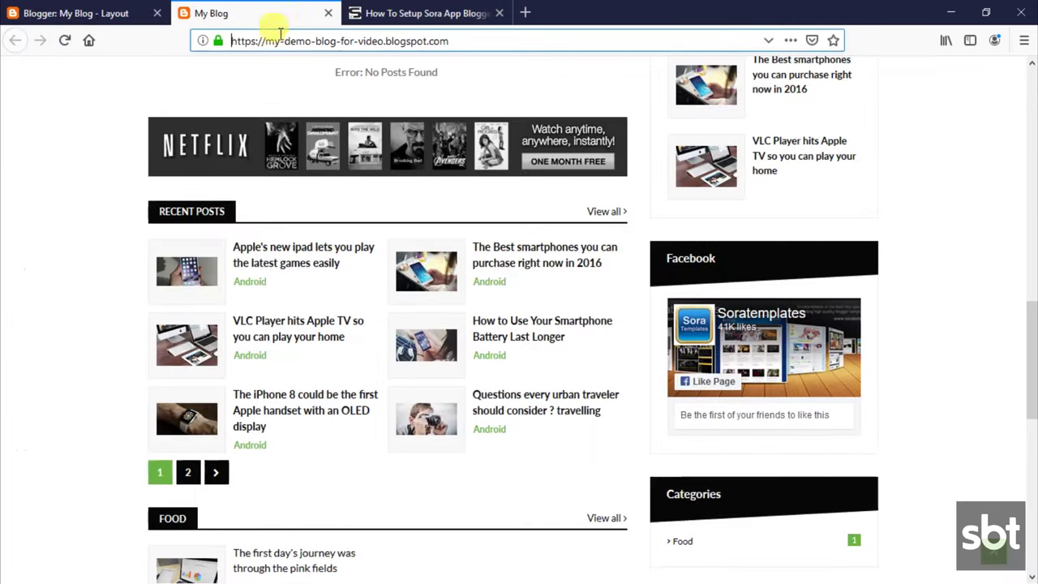
left_click(64, 40)
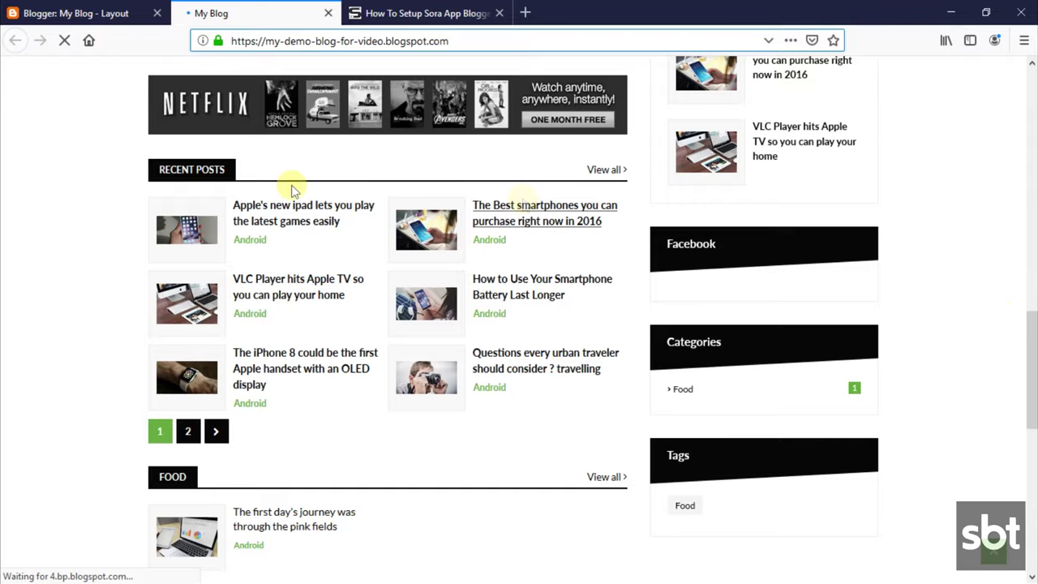
Set the Shopping gadget's content under Featured Posts 01 to Shoping/feat-big and save it
left_click_drag(1030, 391, 1027, 341)
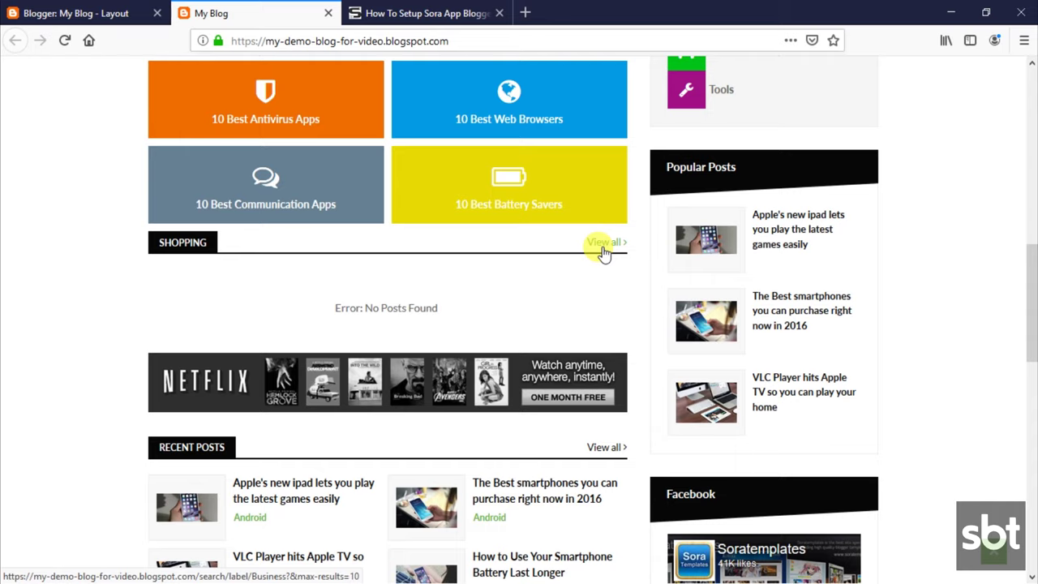
left_click(74, 13)
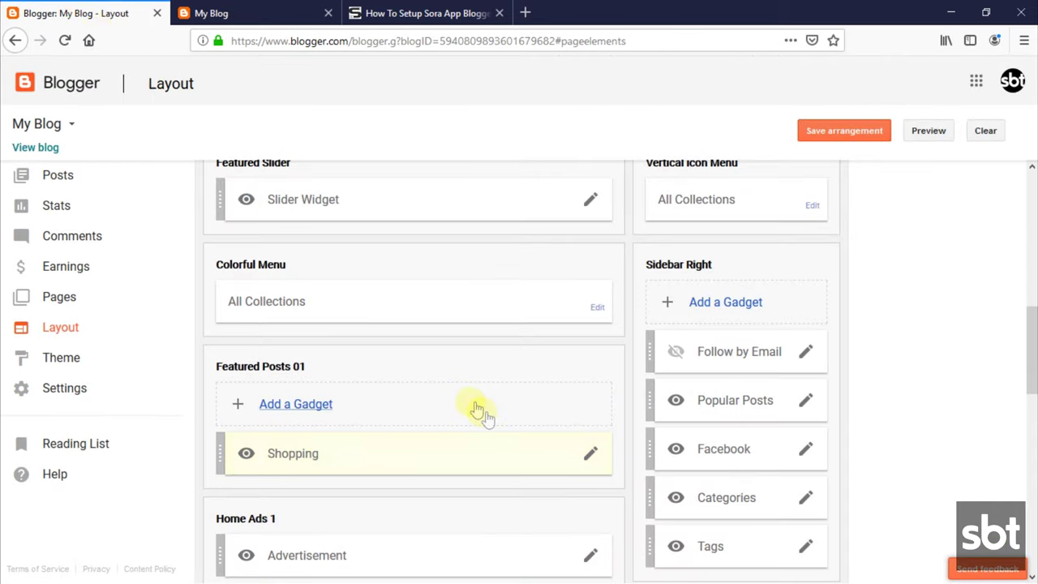
left_click_drag(1030, 332, 1034, 370)
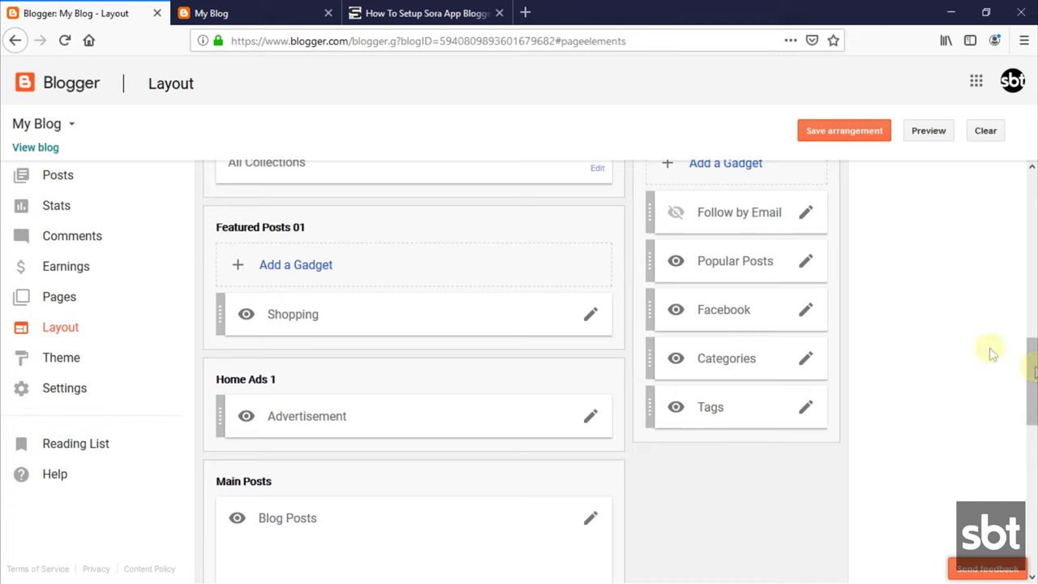
left_click(590, 316)
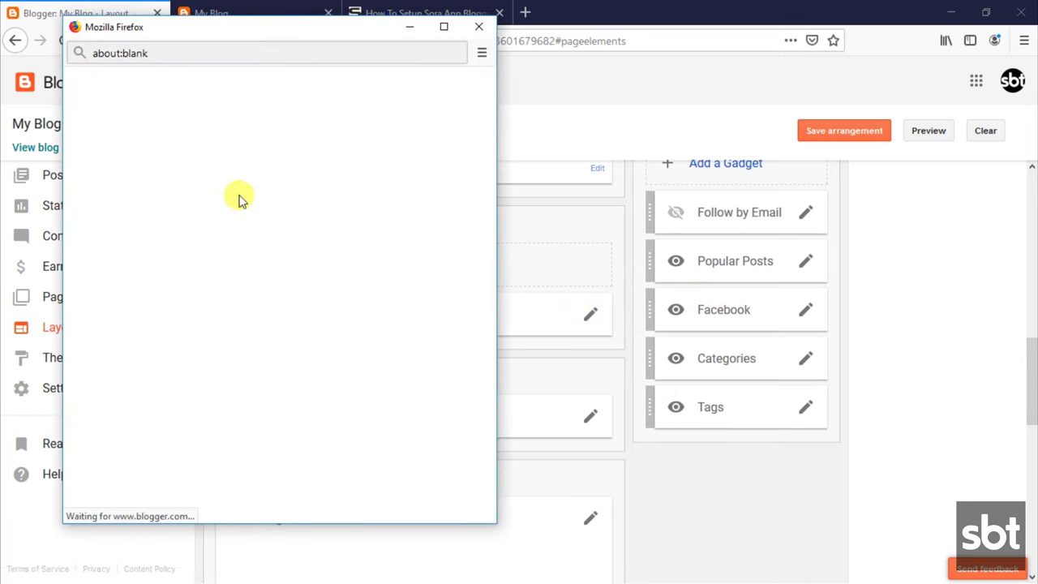
left_click_drag(147, 295, 88, 278)
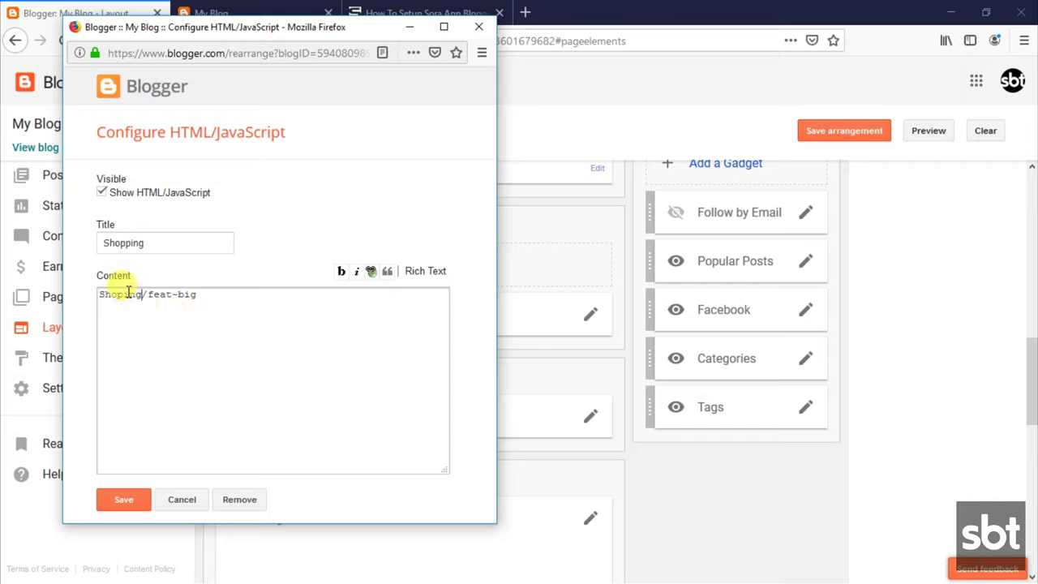
left_click(137, 508)
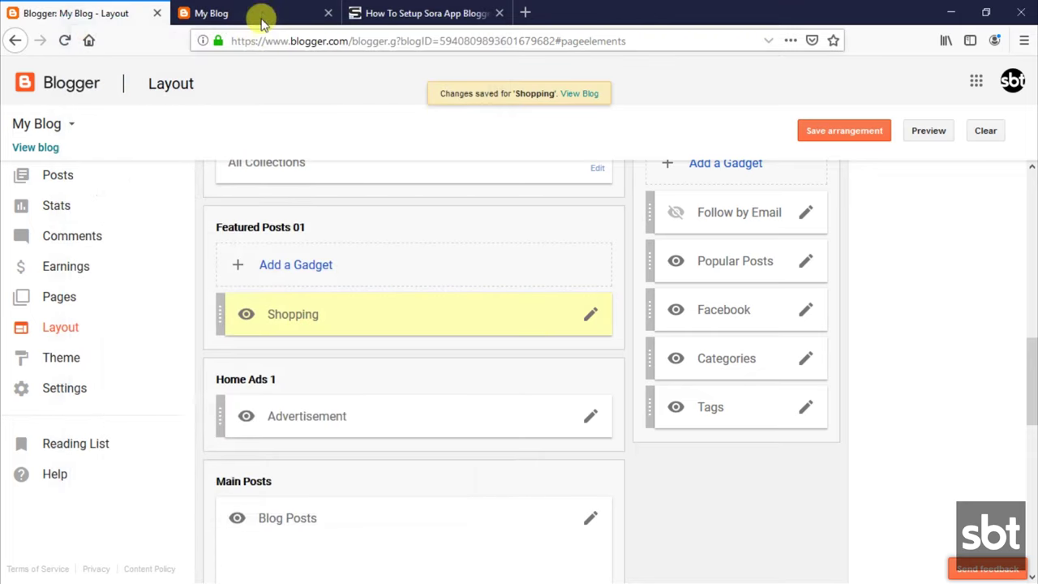
Reload the blog and check how the Shopping section displays its posts
left_click(262, 20)
left_click(64, 41)
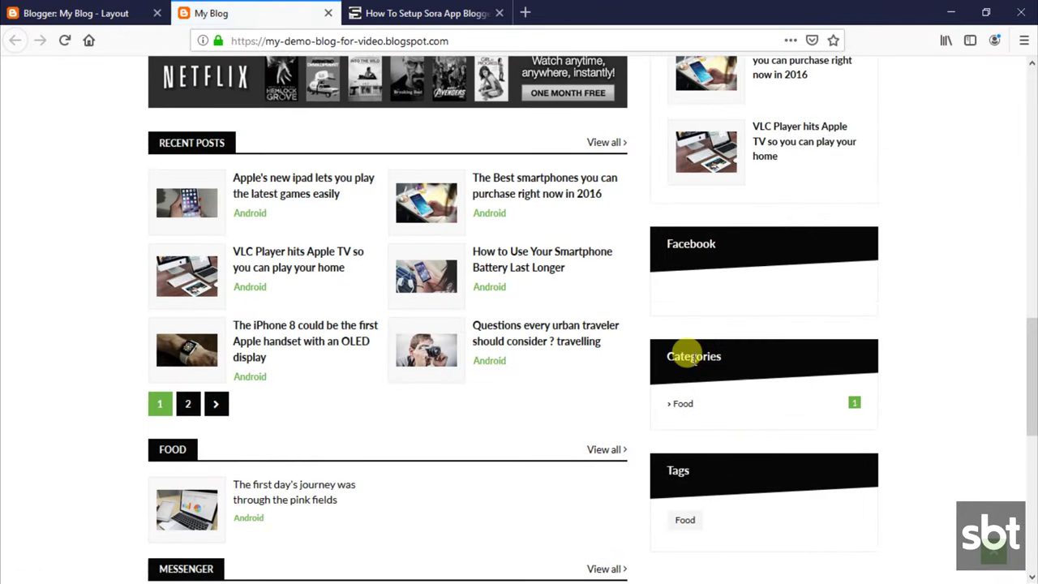
scroll(1033, 319, "up", 5)
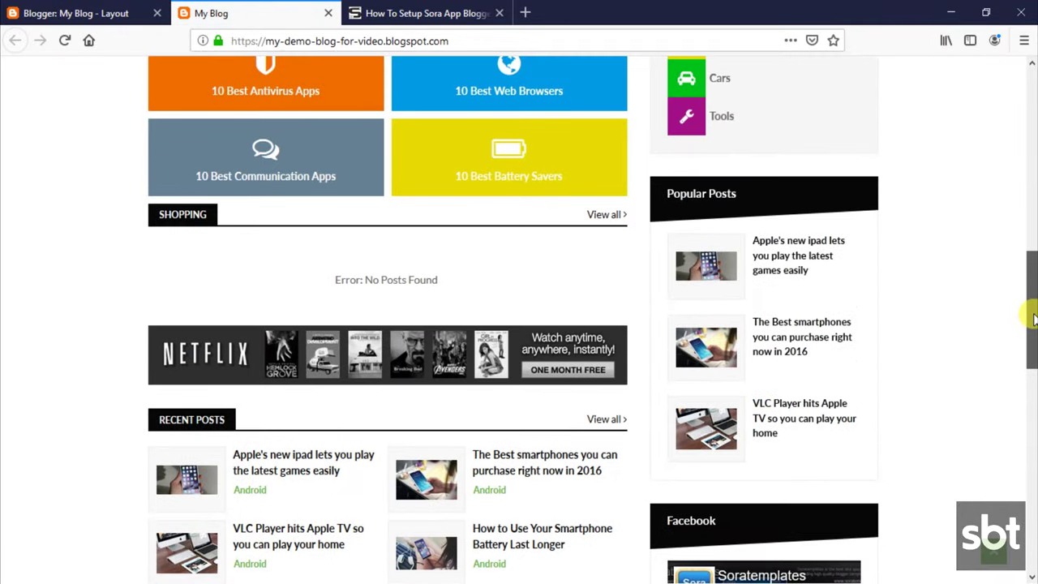
left_click_drag(1032, 318, 1032, 255)
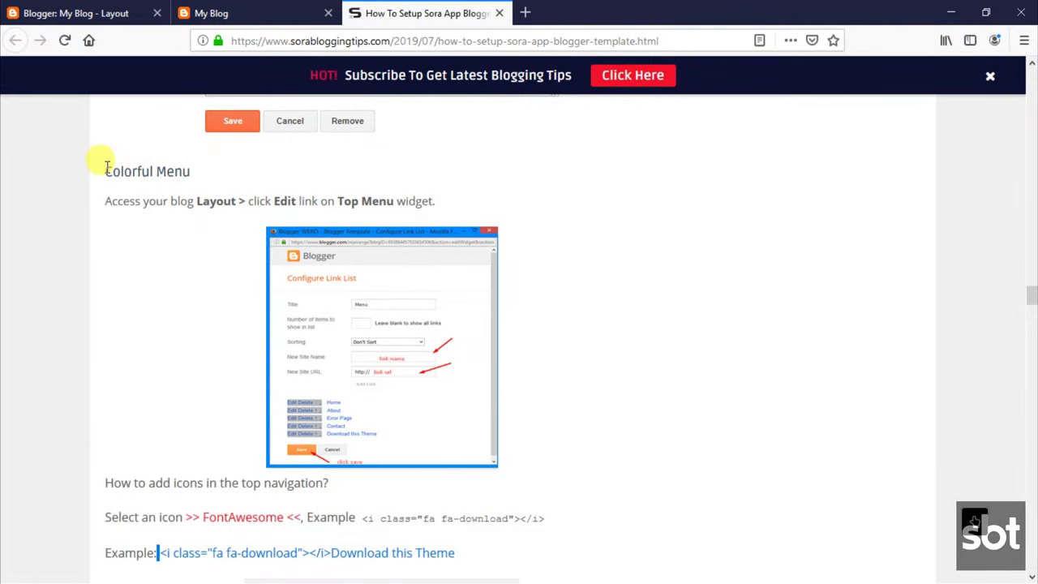
Read the setup guide's Colorful Menu section, examining which widget to edit and how FontAwesome icon code is added to a link name
left_click_drag(105, 166, 216, 173)
left_click(156, 199)
left_click_drag(106, 201, 485, 206)
left_click(491, 209)
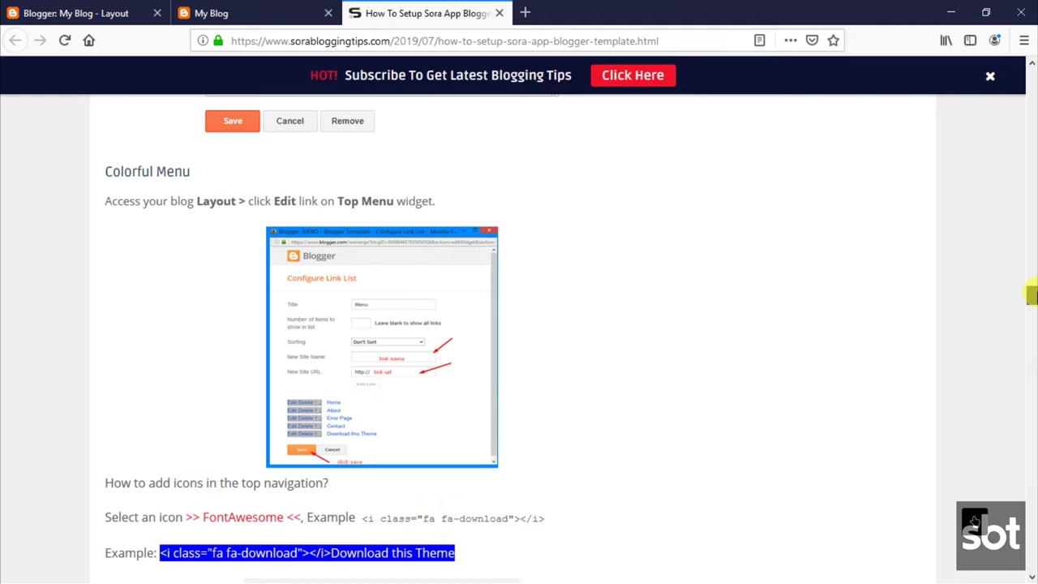
scroll(1030, 296, "down", 3)
left_click_drag(107, 360, 359, 370)
left_click(359, 370)
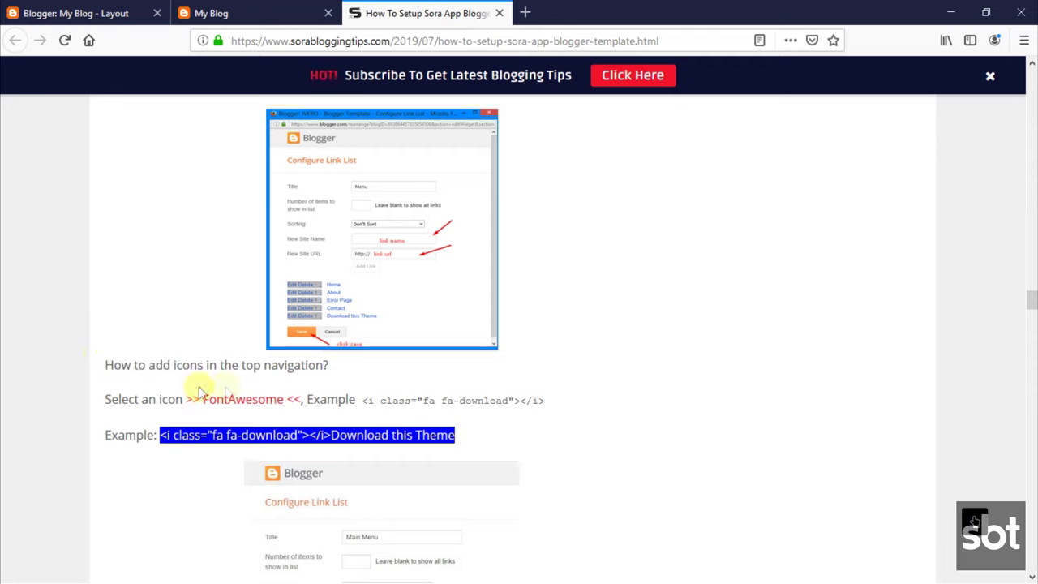
left_click_drag(106, 399, 538, 427)
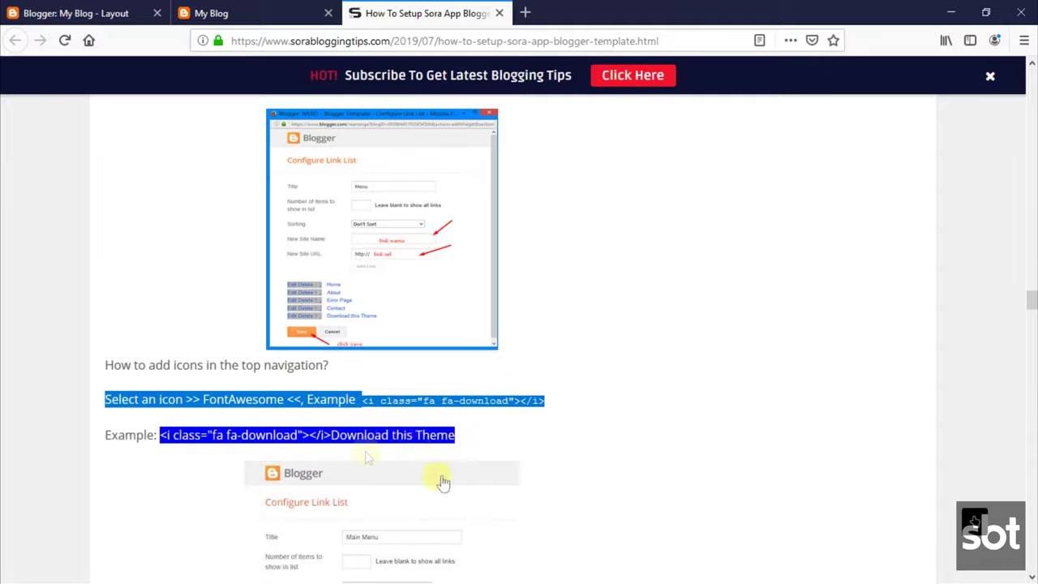
left_click_drag(1032, 307, 1033, 319)
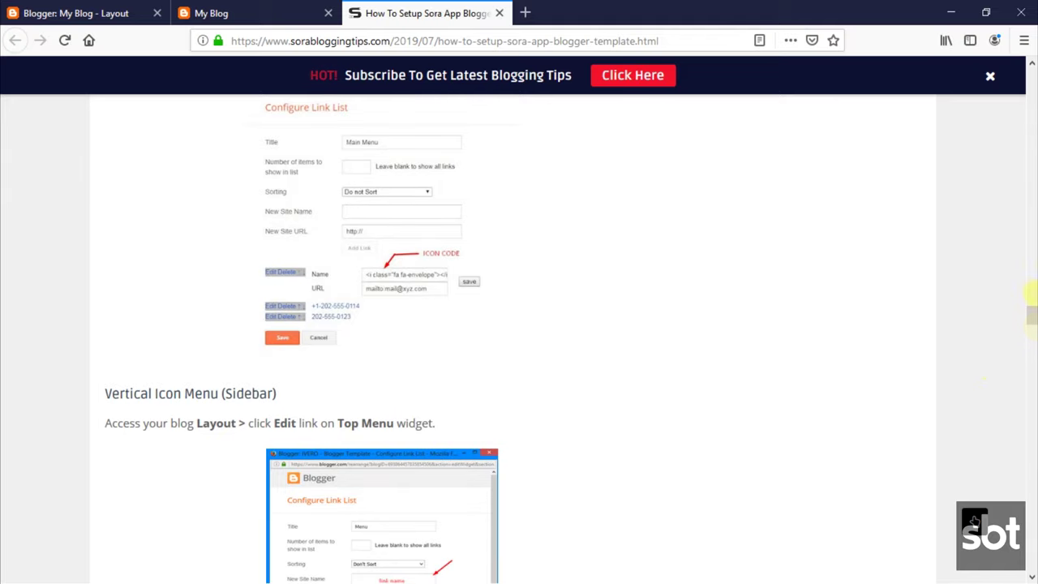
scroll(1032, 314, "up", 6)
Copy and clear the name of the 10 Best Applications link in the Colorful Menu's All Collections list and save the list
left_click(304, 10)
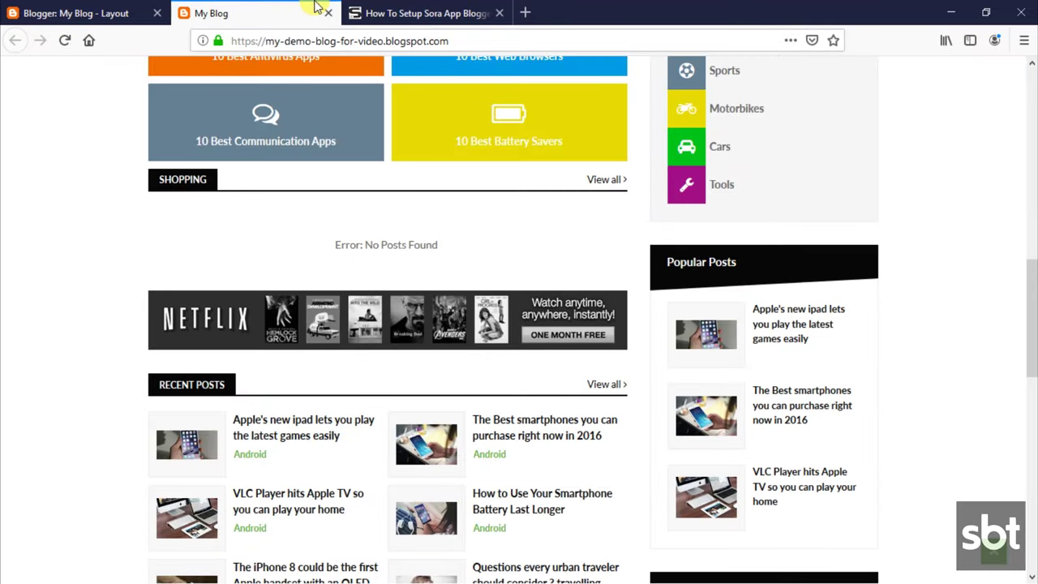
left_click(94, 6)
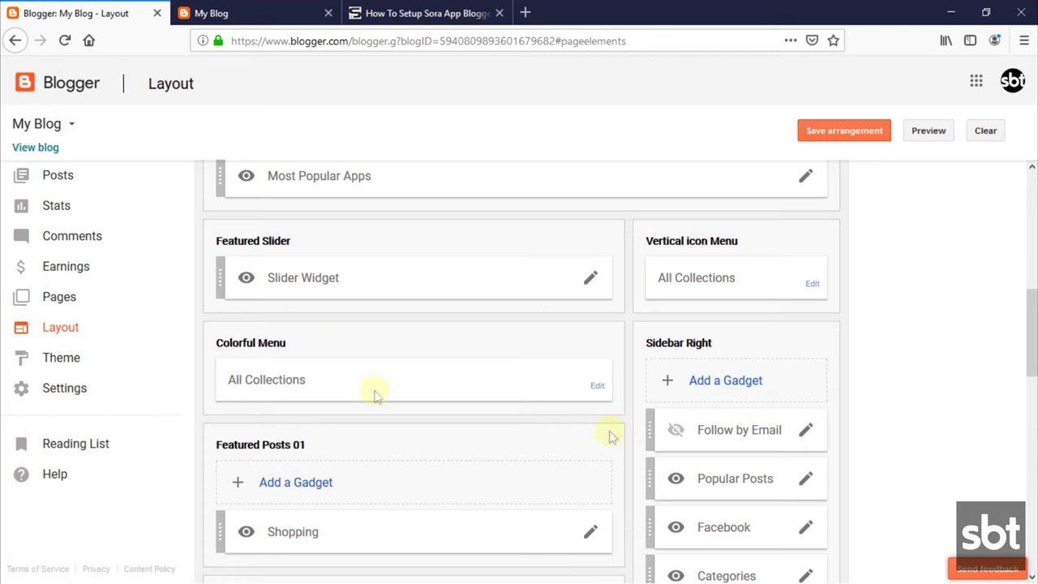
left_click(597, 386)
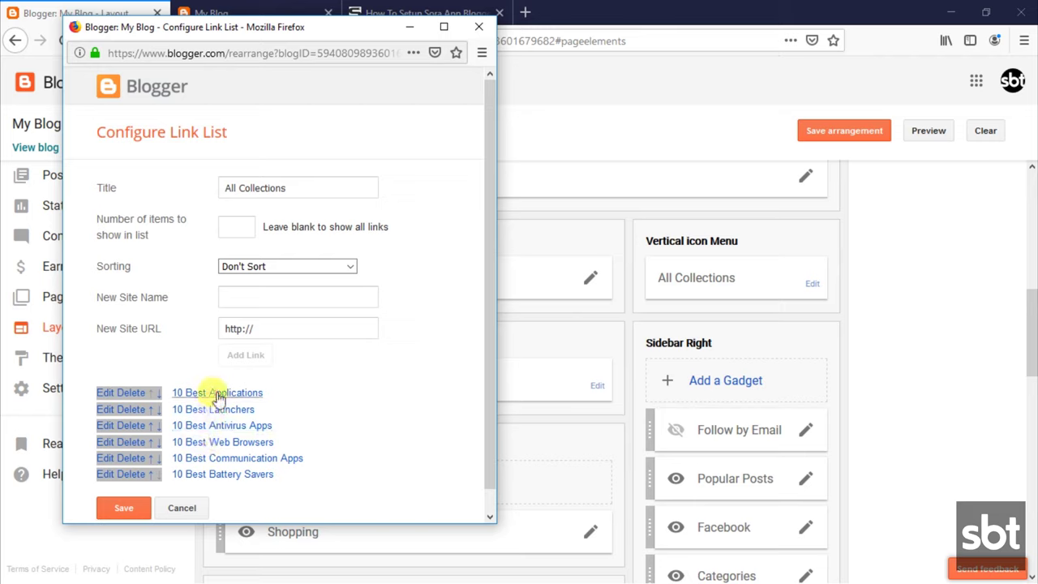
left_click(107, 394)
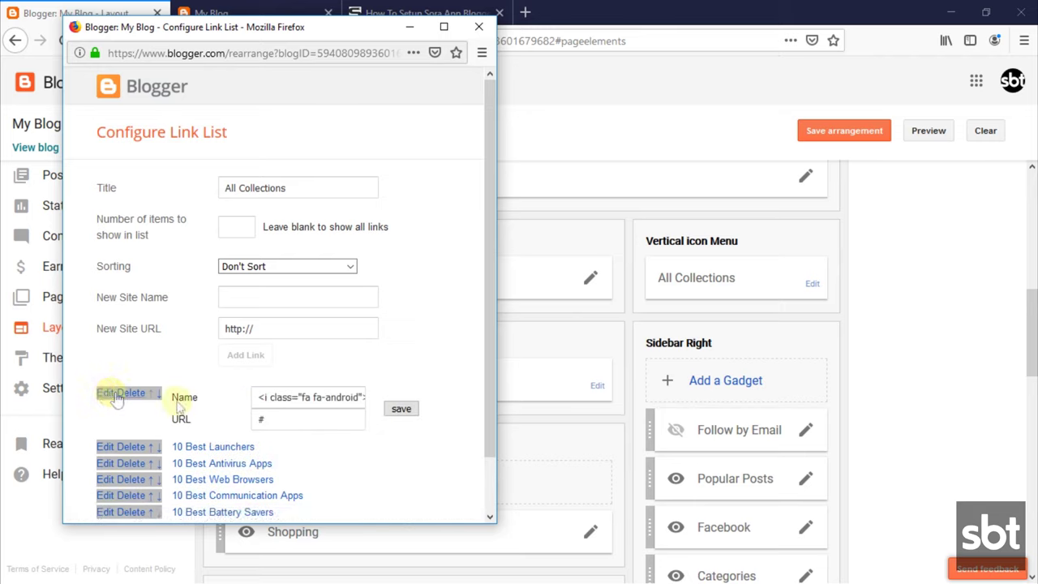
left_click_drag(261, 396, 387, 409)
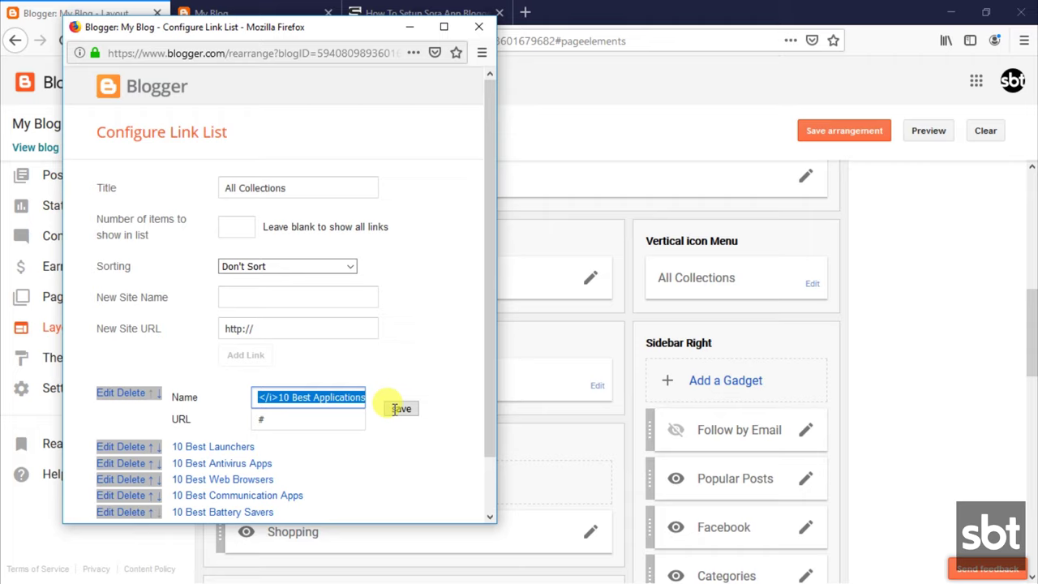
right_click(351, 390)
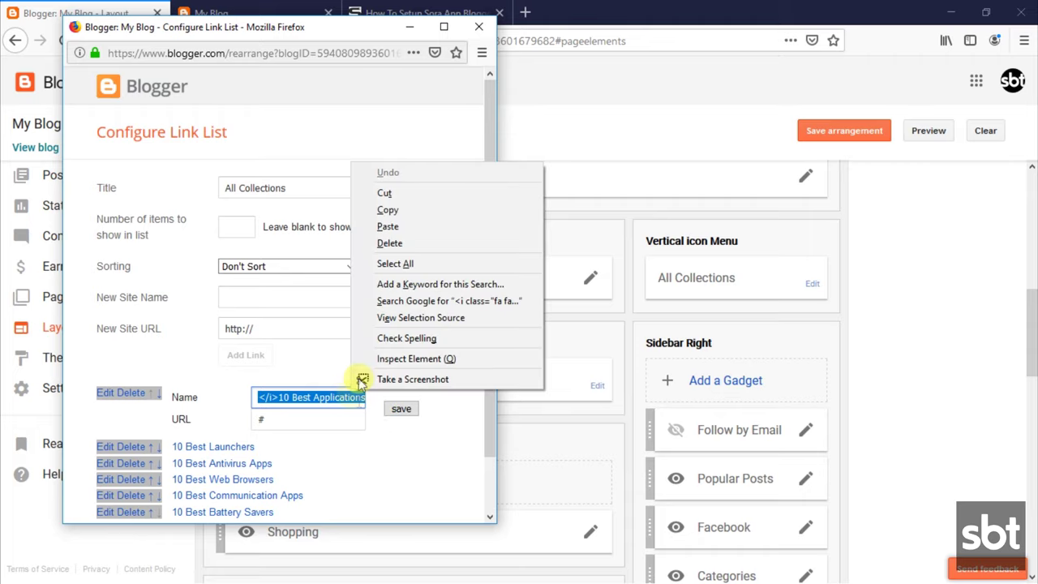
left_click(397, 211)
key("Delete")
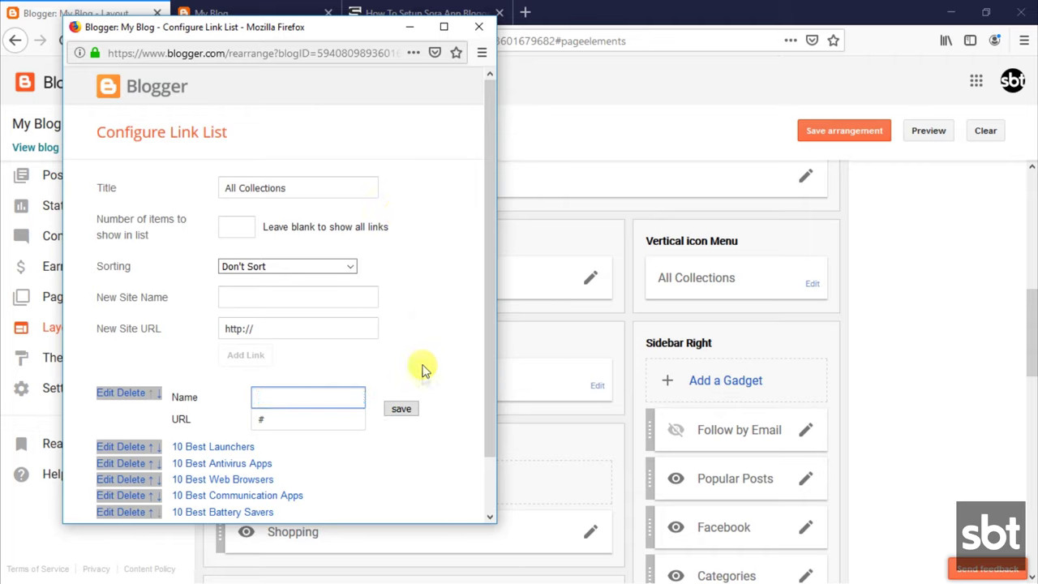
left_click(410, 412)
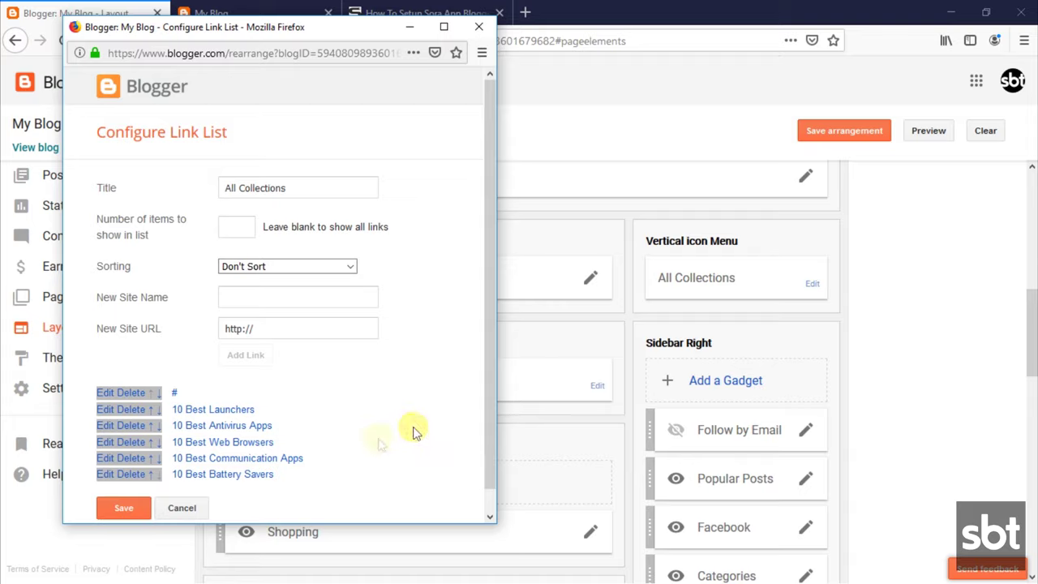
left_click(140, 509)
Reload the blog and check the first colorful menu tile with its name cleared
left_click(294, 7)
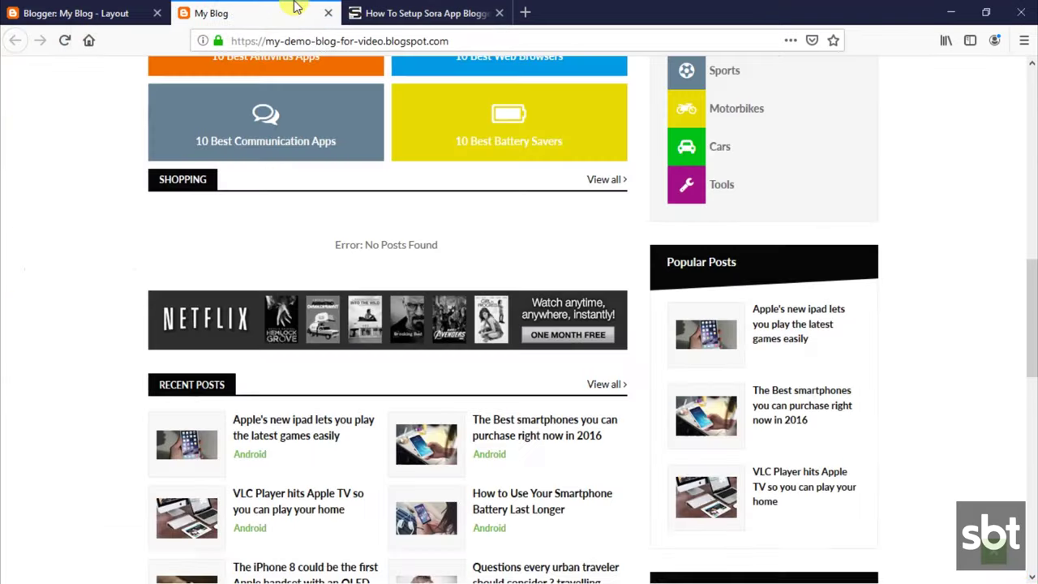
scroll(1030, 220, "up", 3)
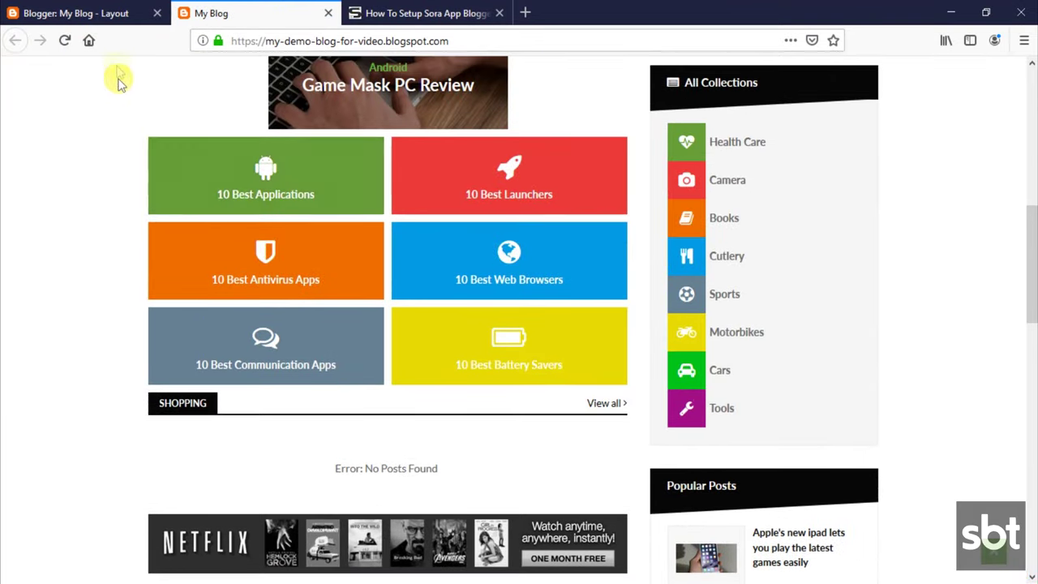
left_click(65, 42)
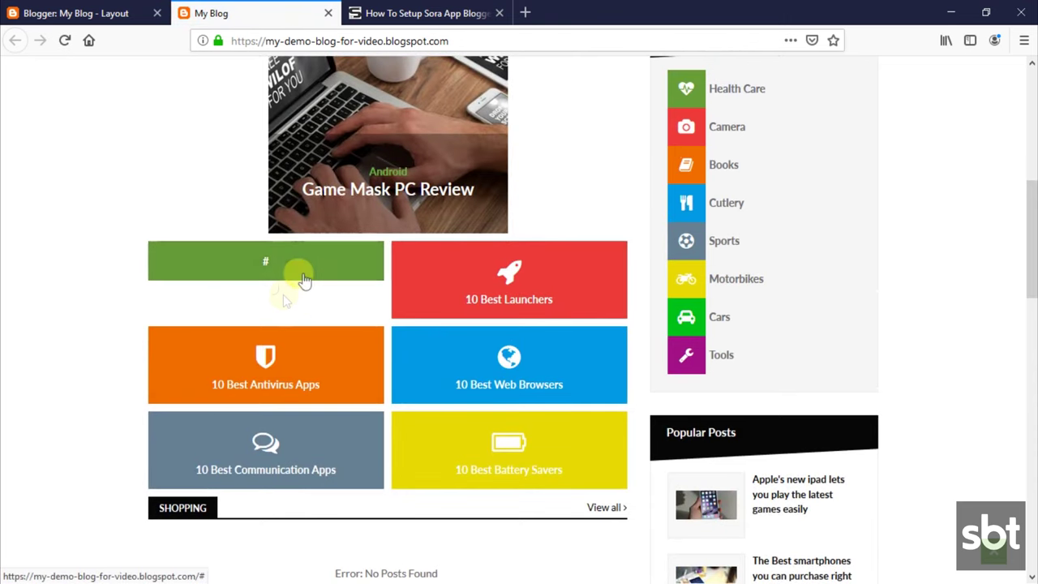
Restore the first Colorful Menu link's name with the copied fa-android icon code and 10 Best Applications, and save the list
left_click(93, 8)
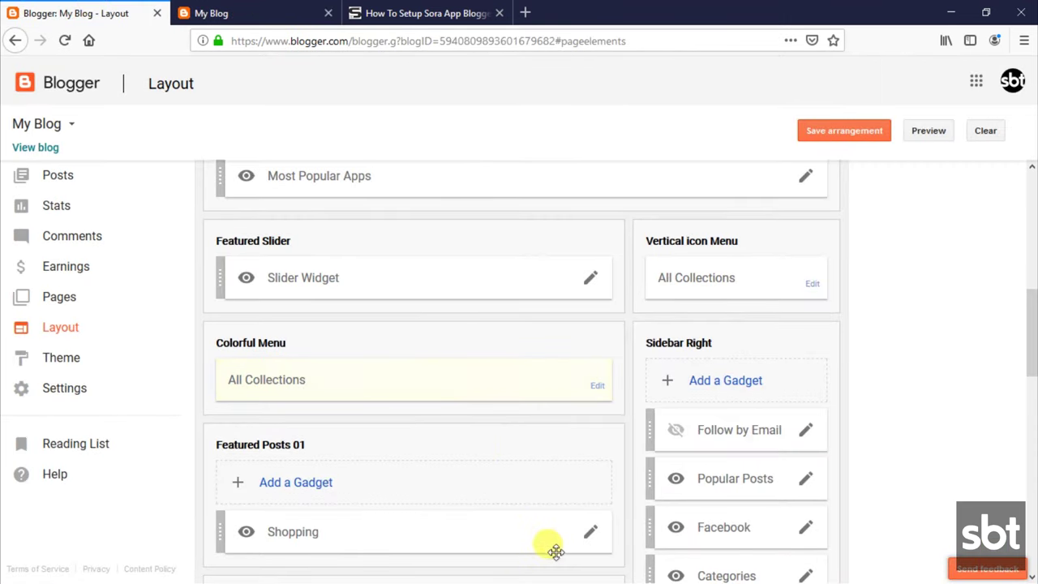
left_click_drag(1031, 325, 1032, 352)
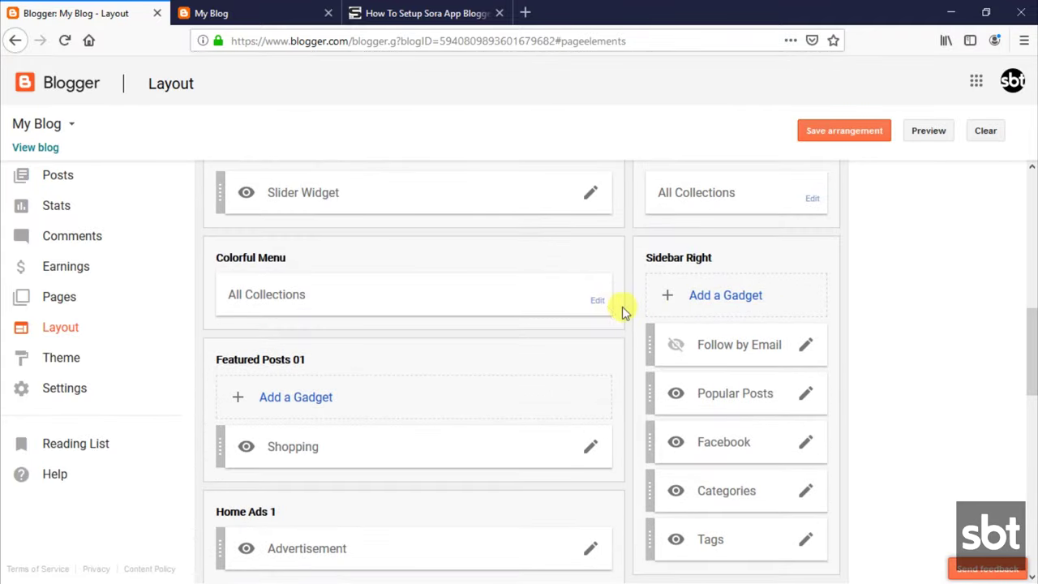
left_click(596, 300)
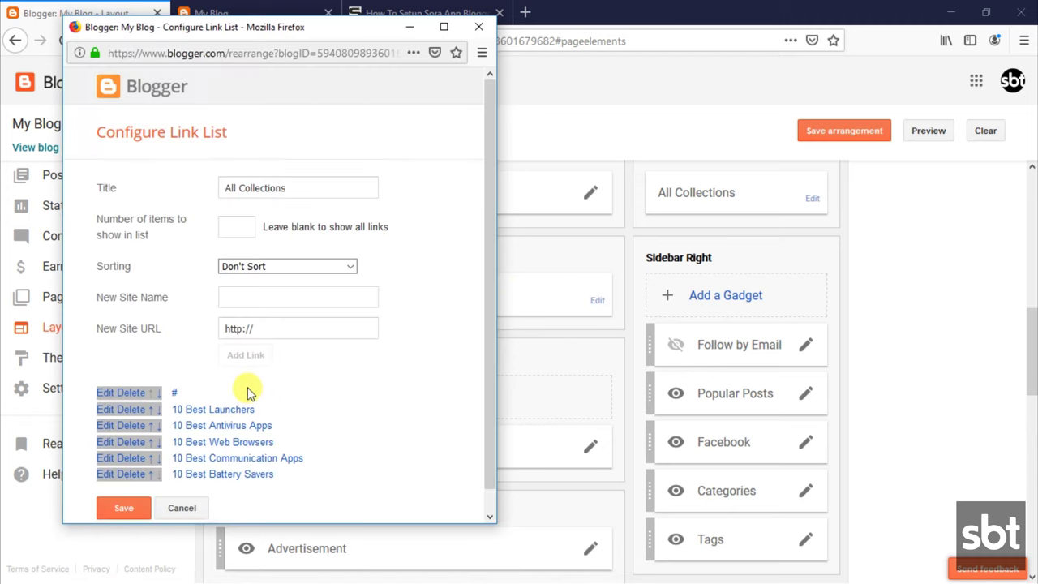
left_click(108, 394)
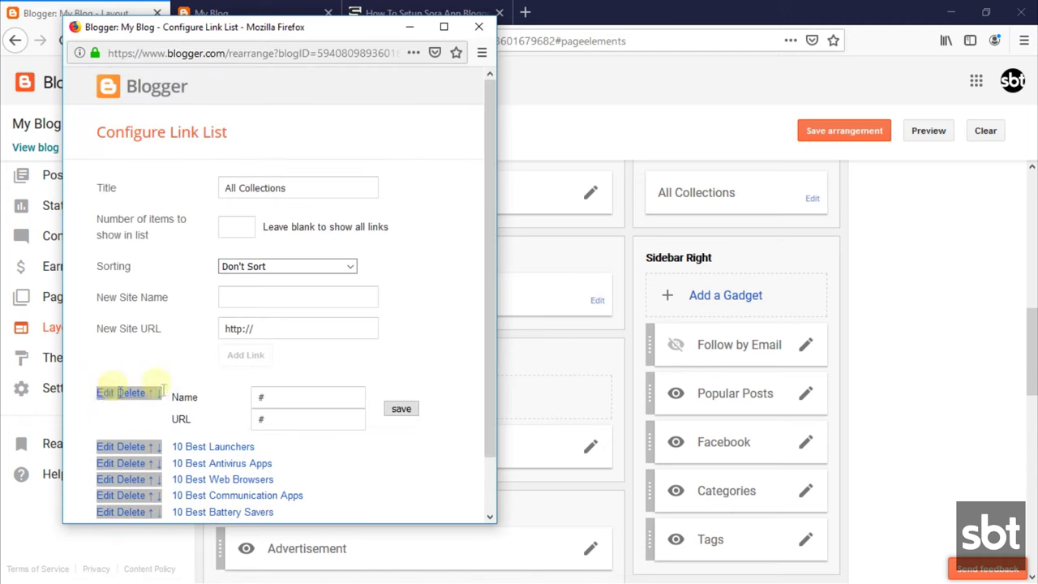
right_click(261, 396)
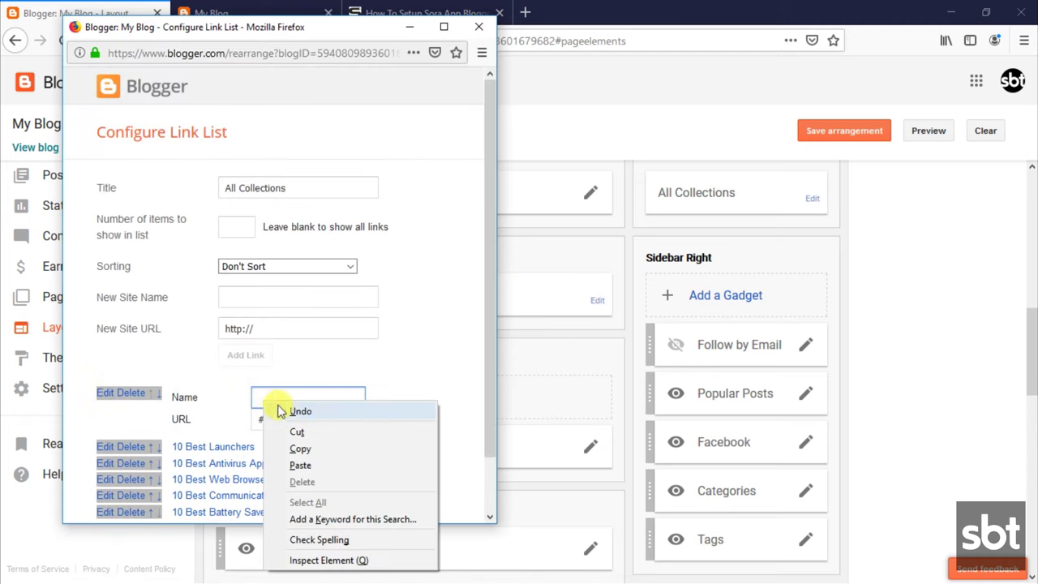
left_click(302, 465)
left_click(397, 410)
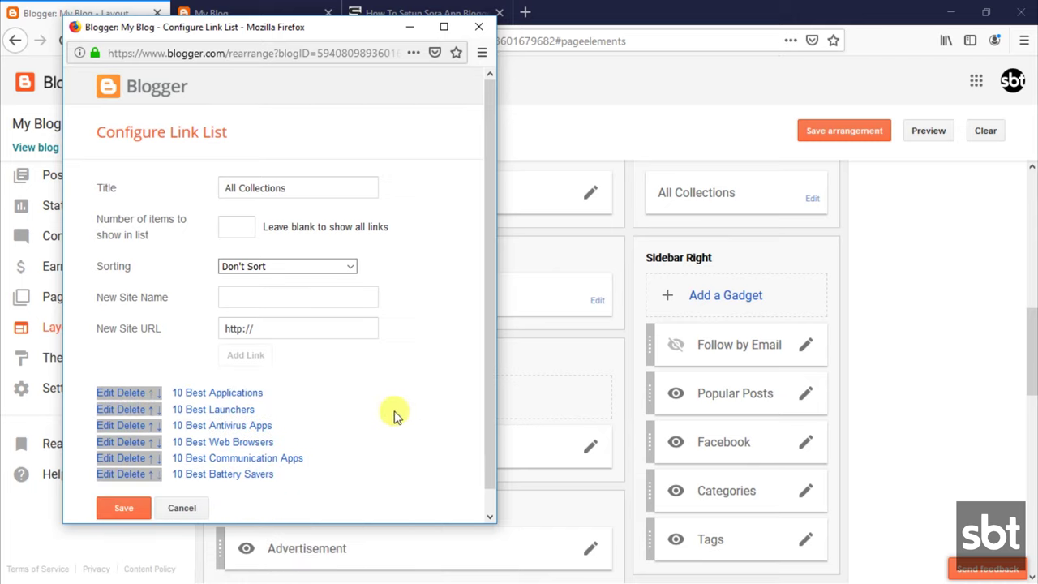
left_click(134, 507)
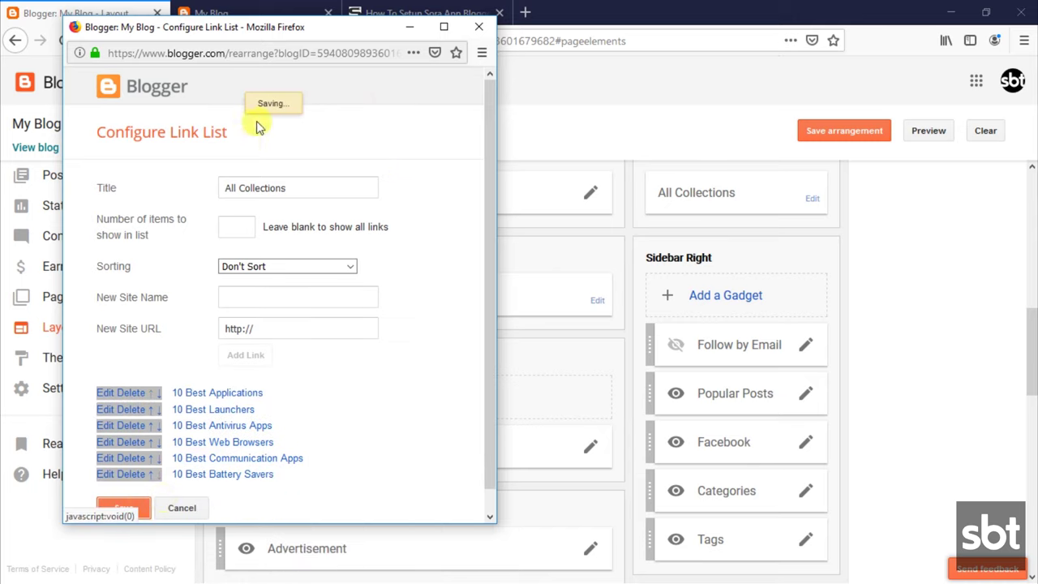
Reload the blog and check the restored 10 Best Applications tile in the colorful menu
left_click(278, 17)
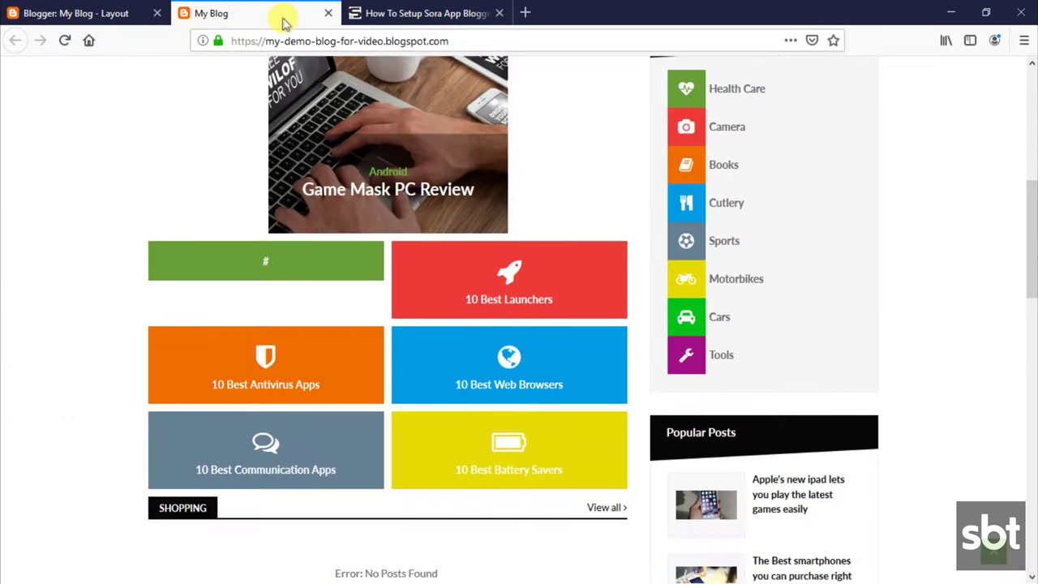
left_click(64, 42)
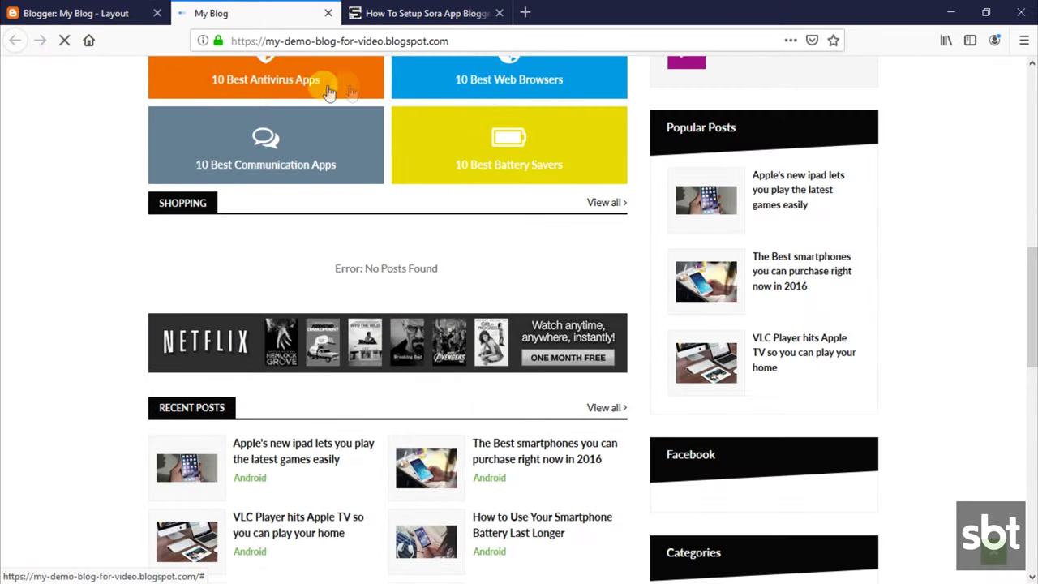
scroll(316, 146, "up", 3)
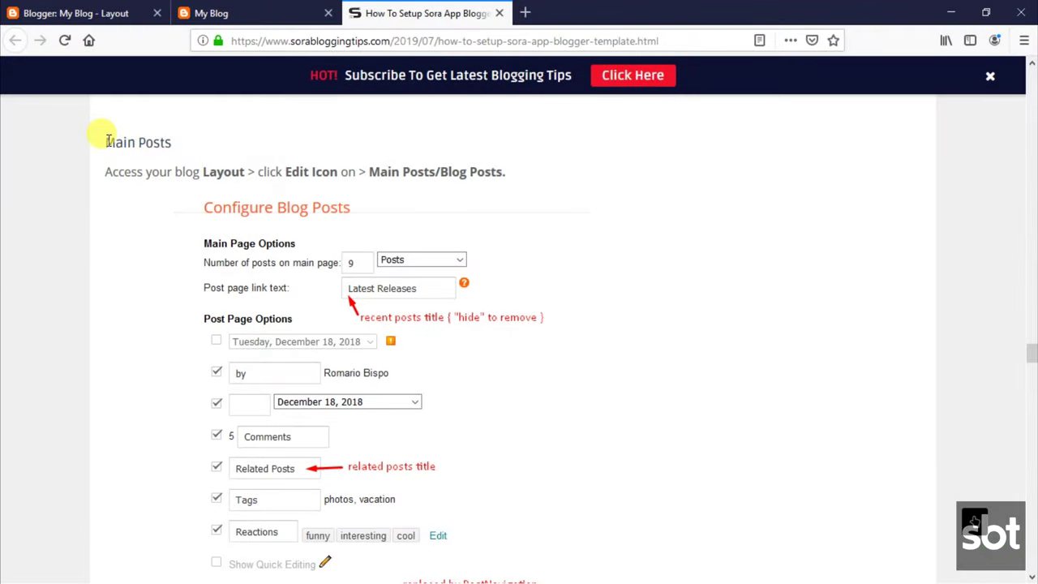
Read the setup guide's Main Posts section, examining which widget to edit and its example blog post settings
left_click_drag(107, 140, 173, 151)
left_click(139, 186)
left_click_drag(108, 167, 545, 197)
left_click(487, 228)
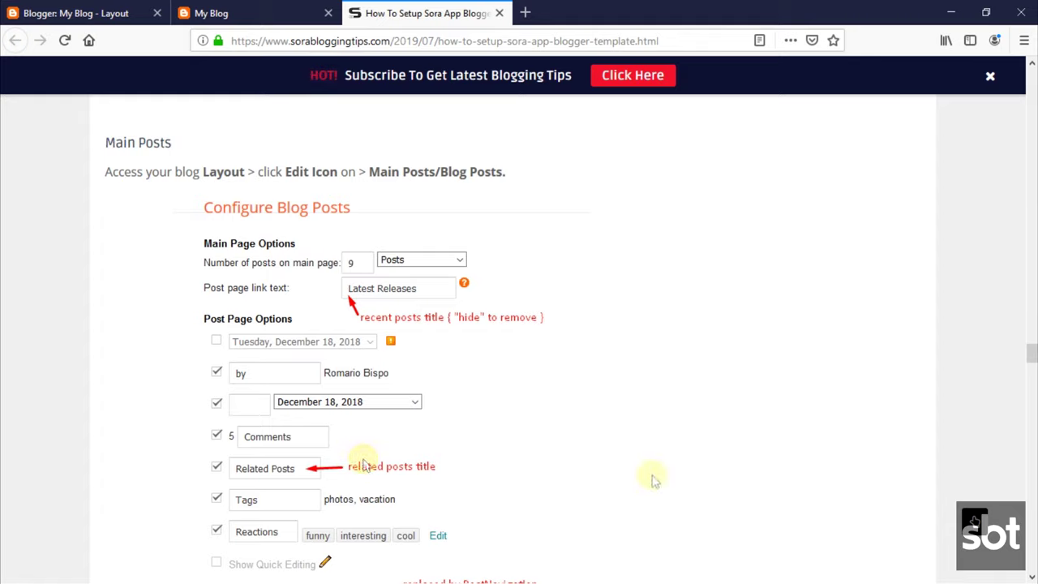
Look over the remaining Main Posts options in the setup guide and find the recent posts section on the blog
left_click_drag(1031, 341, 1030, 365)
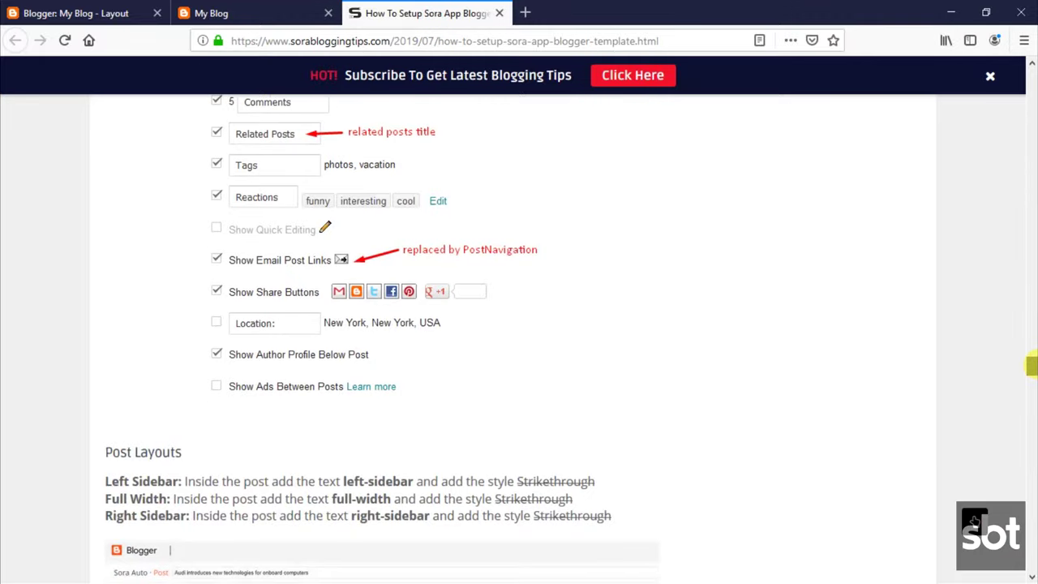
left_click(243, 13)
left_click_drag(1030, 279, 1032, 438)
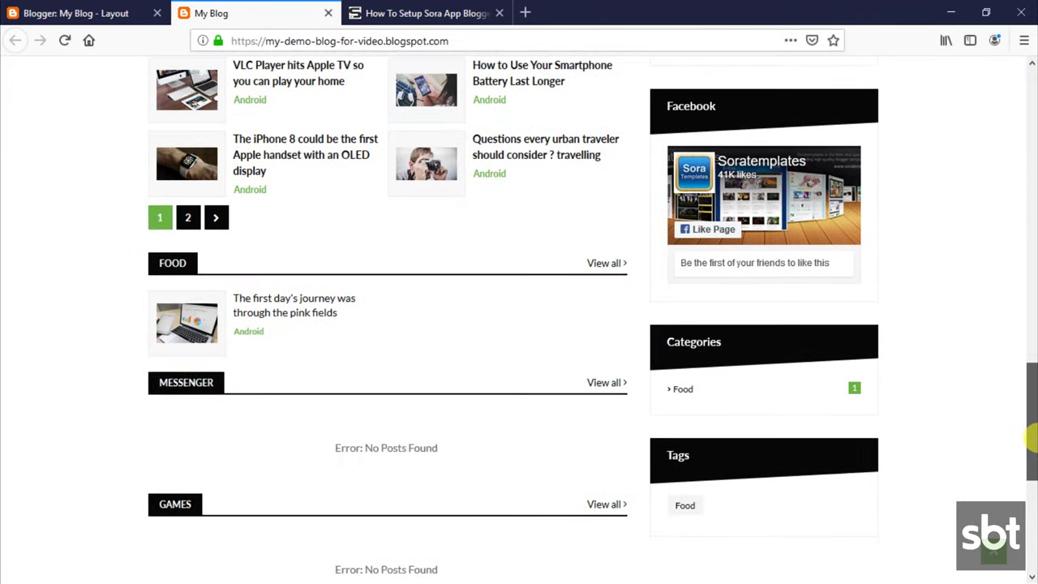
Edit the Blog Posts widget under Main Posts, set the number of posts on the main page to 5, and save it
left_click(28, 9)
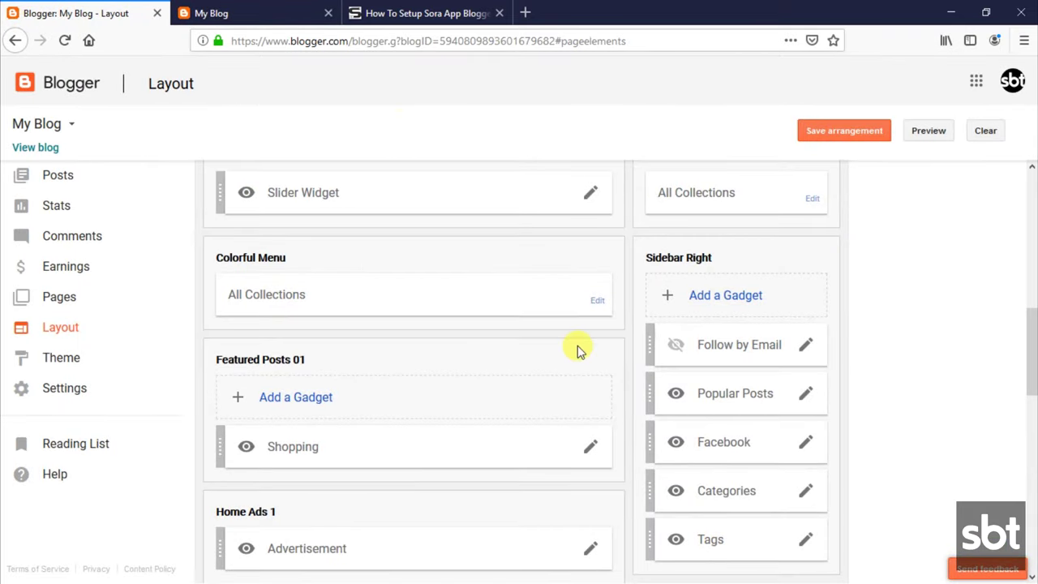
scroll(1029, 292, "down", 8)
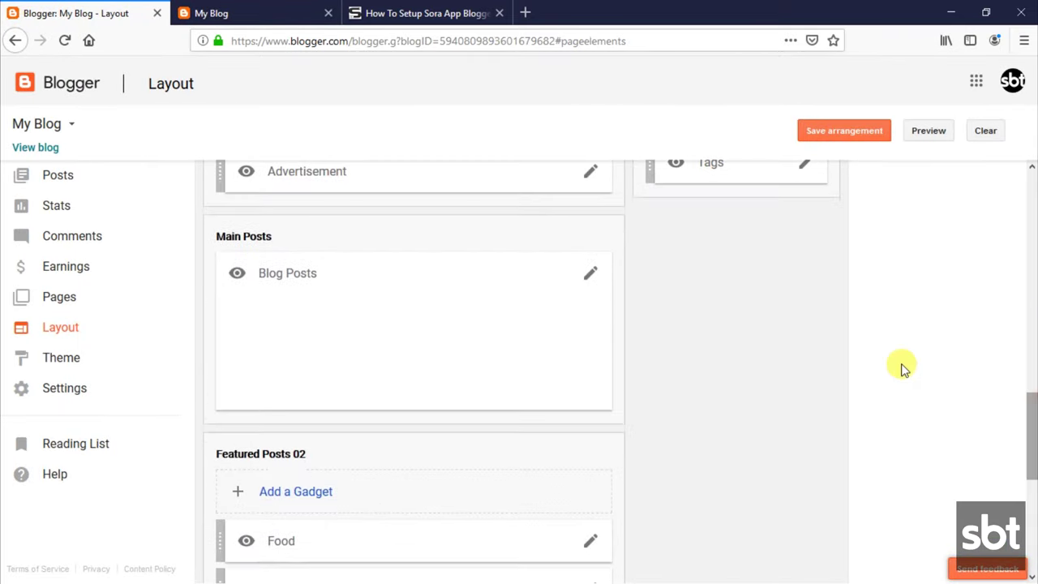
left_click(591, 275)
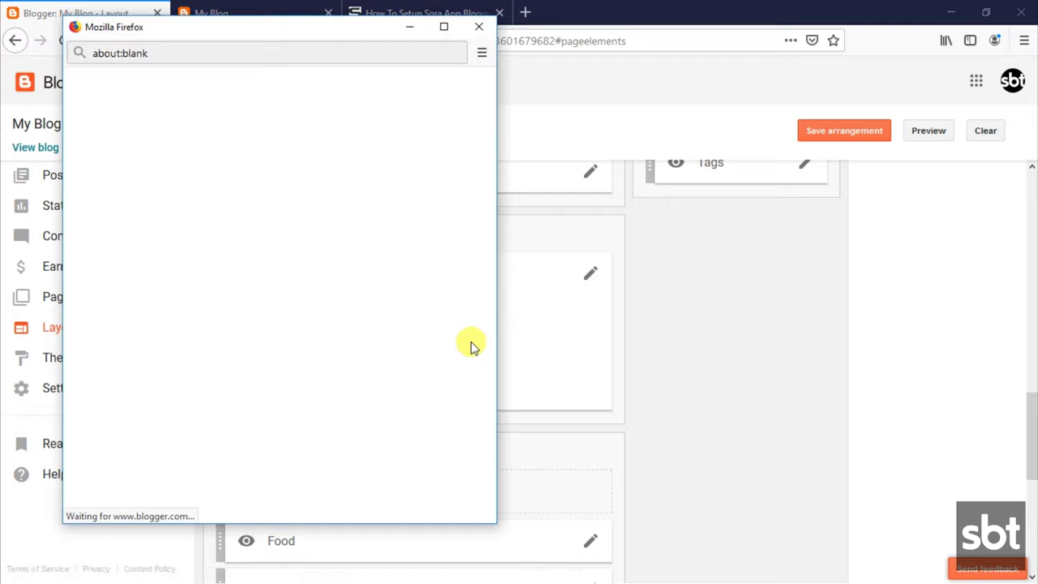
left_click_drag(491, 246, 500, 220)
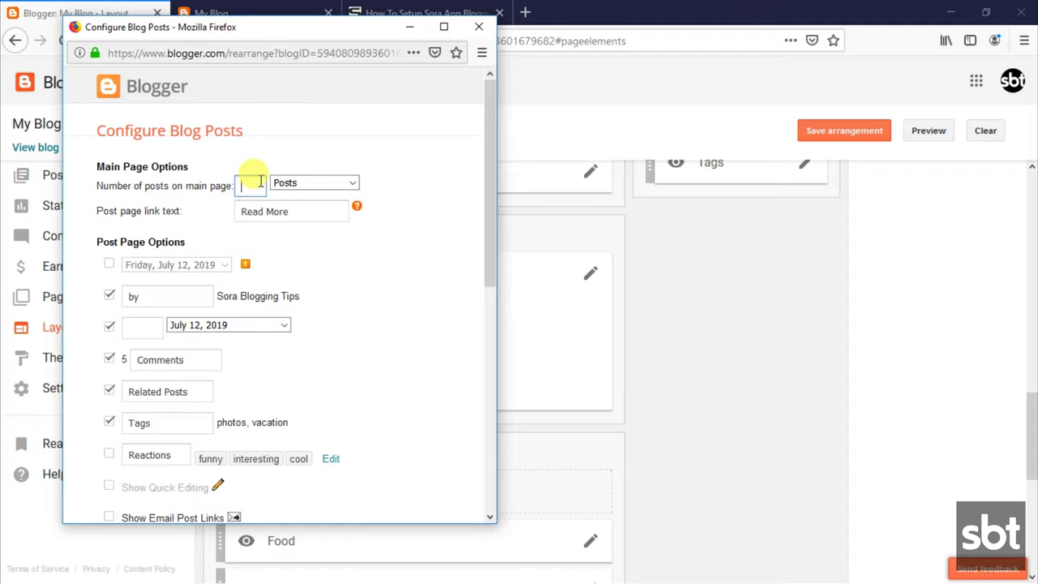
left_click_drag(487, 199, 488, 416)
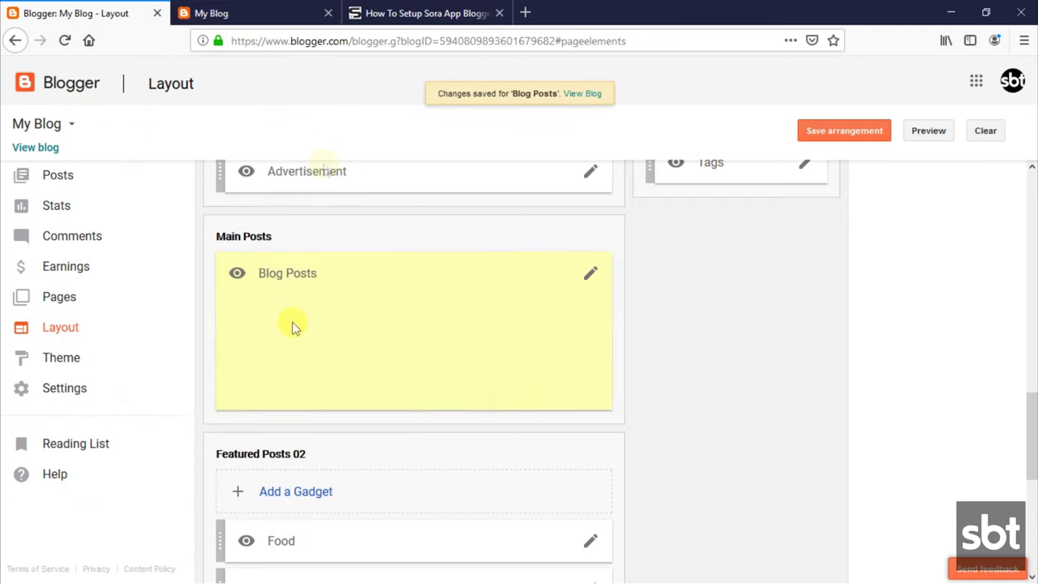
Reload the blog and check how many entries the Recent Posts section displays
left_click(277, 12)
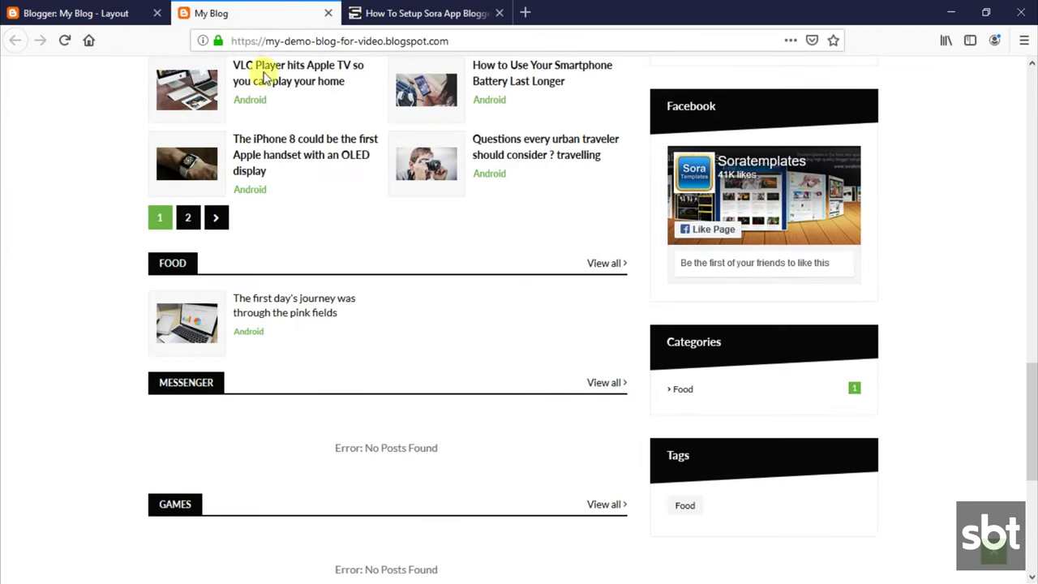
left_click(64, 40)
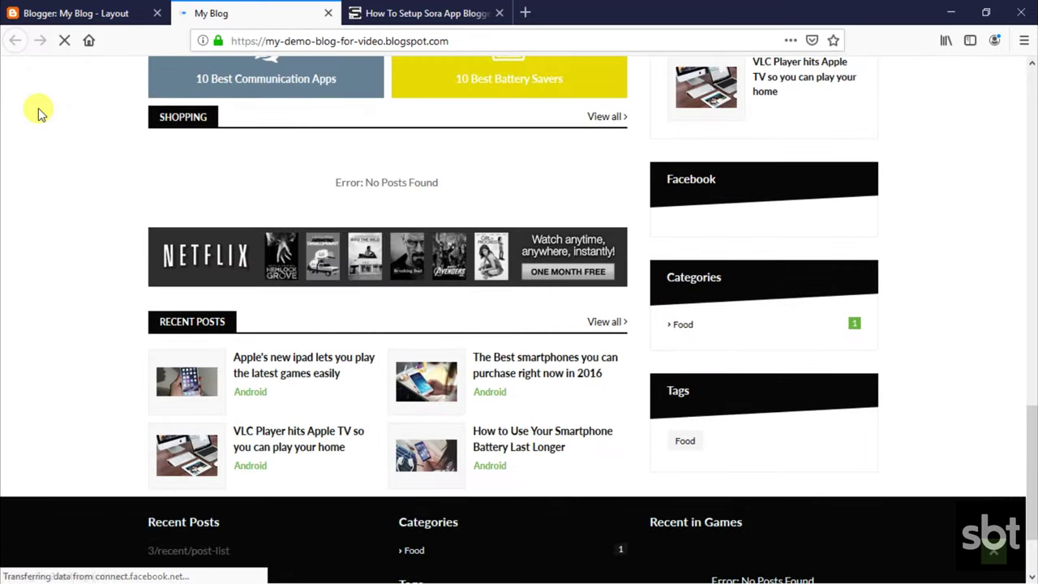
mouse_move(1031, 381)
left_mouse_down()
mouse_move(1030, 435)
mouse_move(1030, 366)
left_mouse_up()
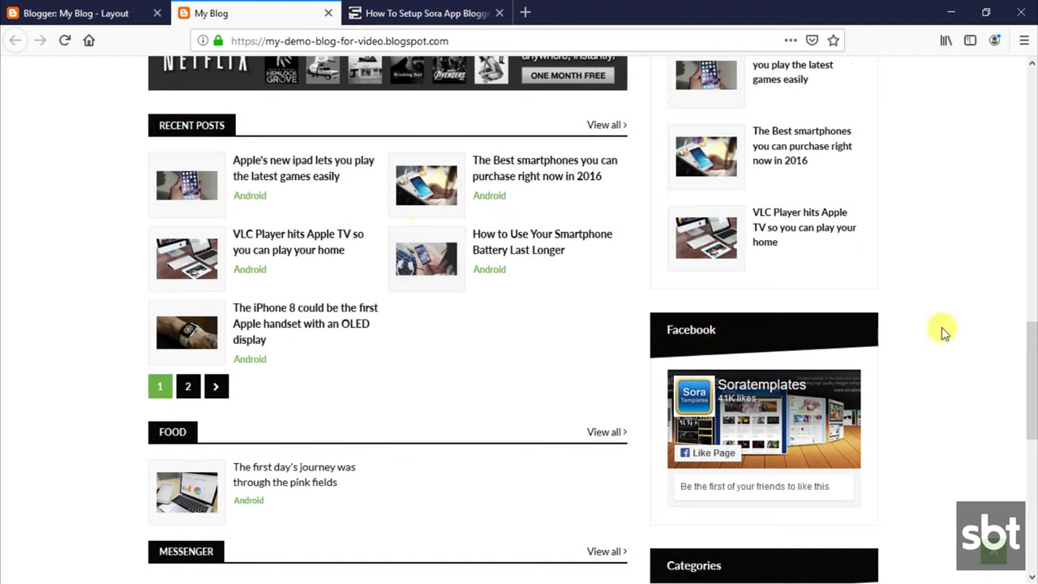
left_click_drag(1031, 365, 1022, 116)
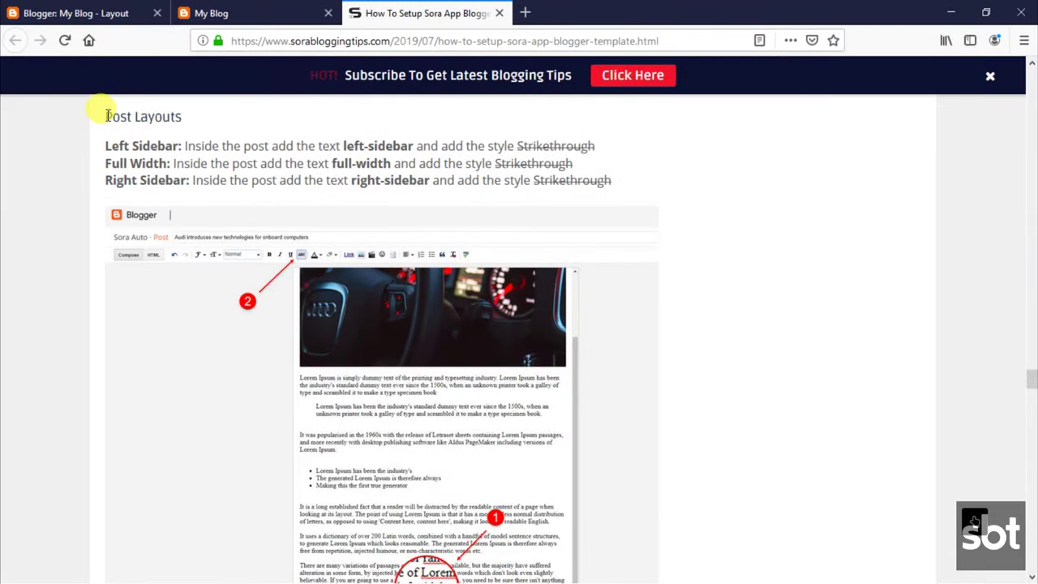
Read the guide's Post Layouts section, examining the left-sidebar, full-width and right-sidebar instructions and the example post
left_click_drag(106, 116, 215, 116)
left_click(216, 119)
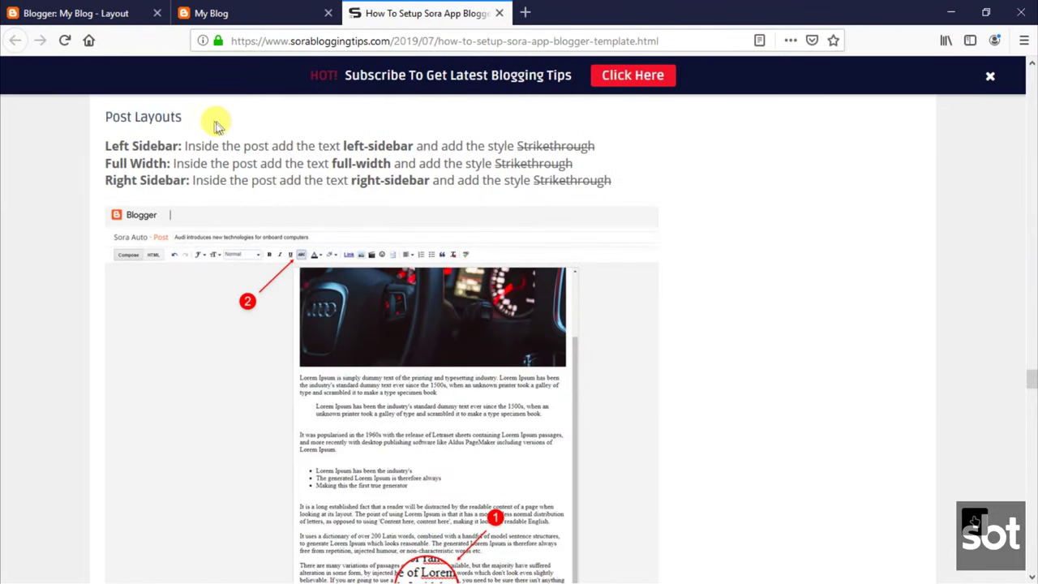
left_click_drag(105, 146, 592, 132)
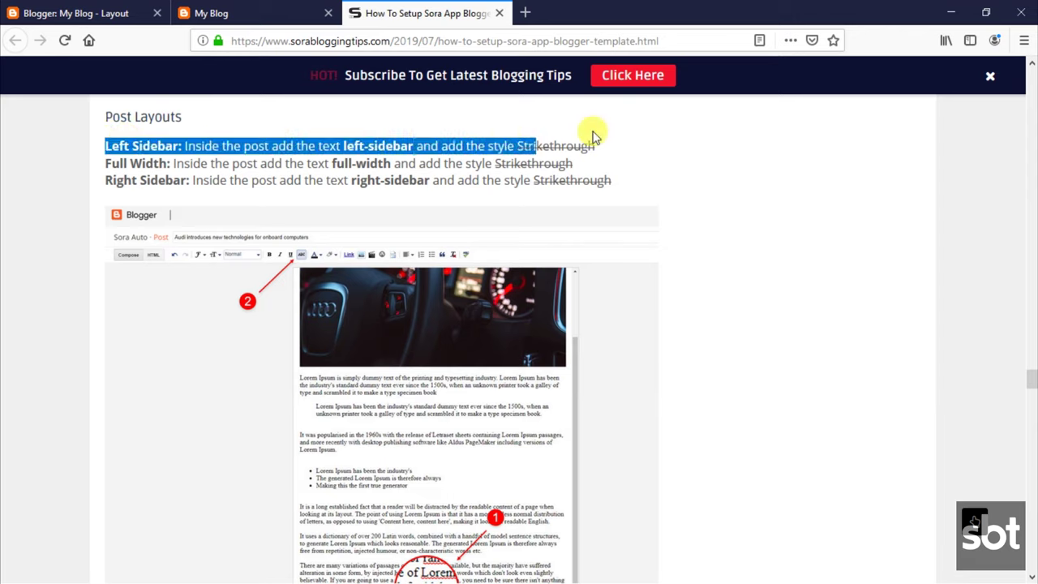
left_click(616, 134)
left_click_drag(105, 166, 598, 166)
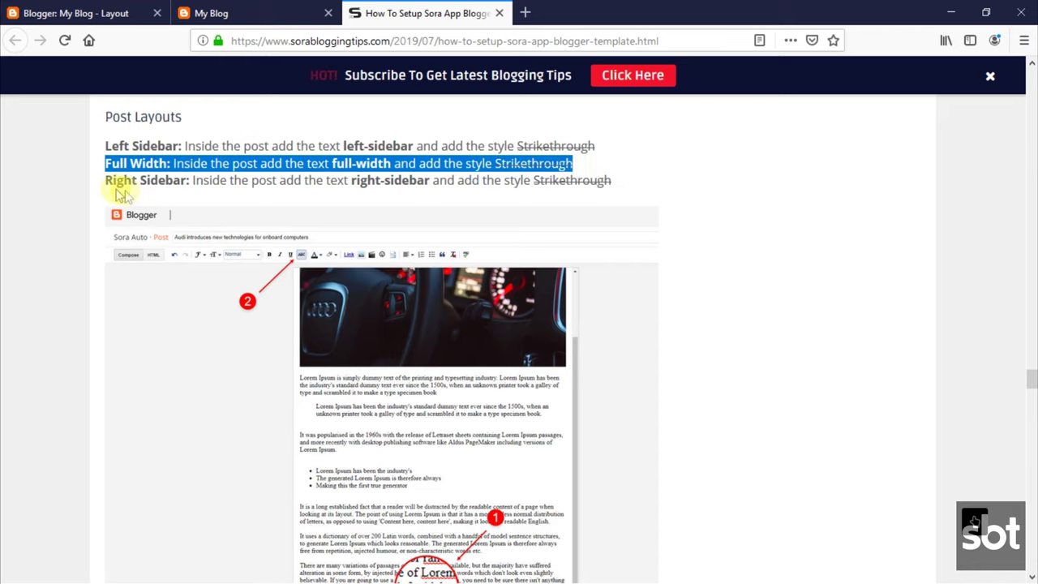
left_click_drag(108, 179, 635, 184)
scroll(1031, 375, "down", 2)
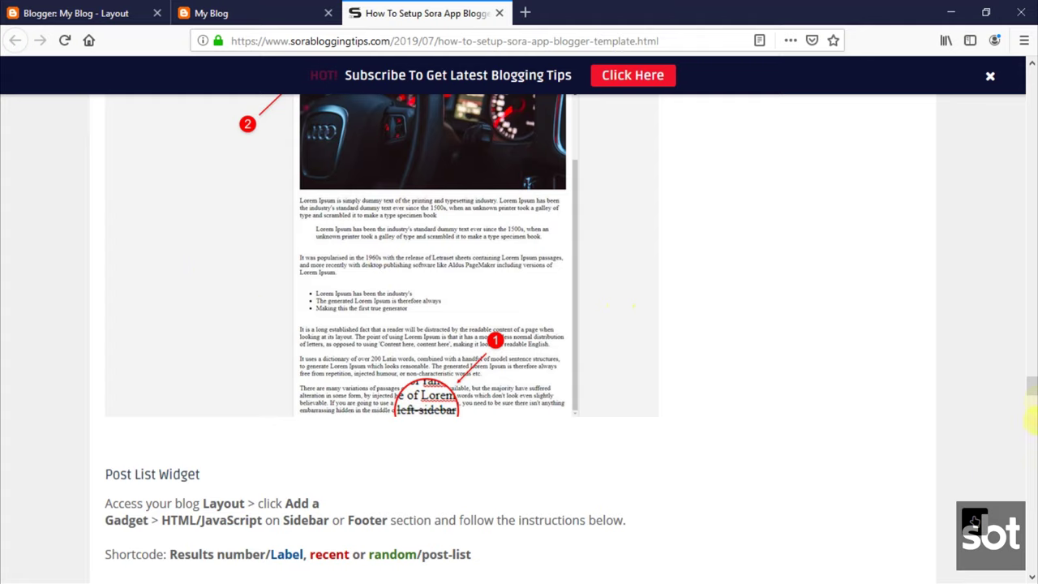
mouse_move(1031, 385)
left_mouse_down()
mouse_move(1031, 354)
mouse_move(1032, 379)
left_mouse_up()
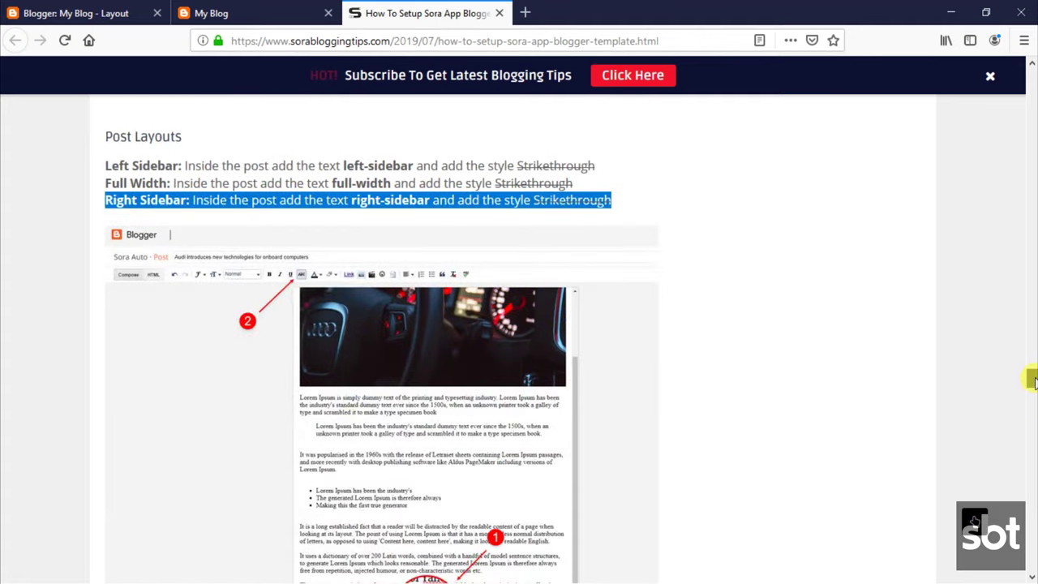
left_click(205, 224)
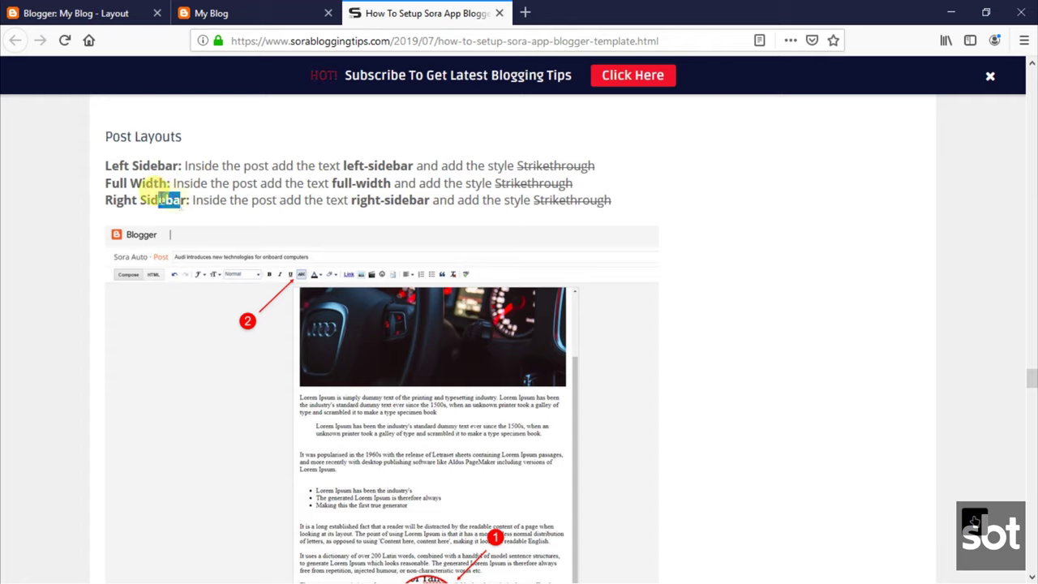
Copy the Left Sidebar label text from the guide's Post Layouts section
left_click_drag(186, 197, 102, 201)
left_click(169, 204)
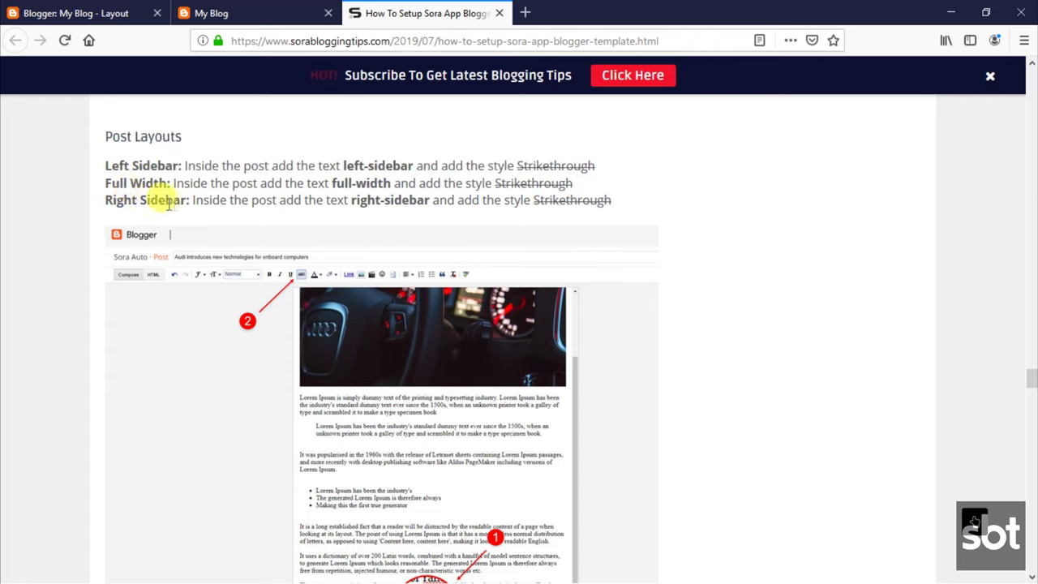
left_click_drag(185, 202, 100, 205)
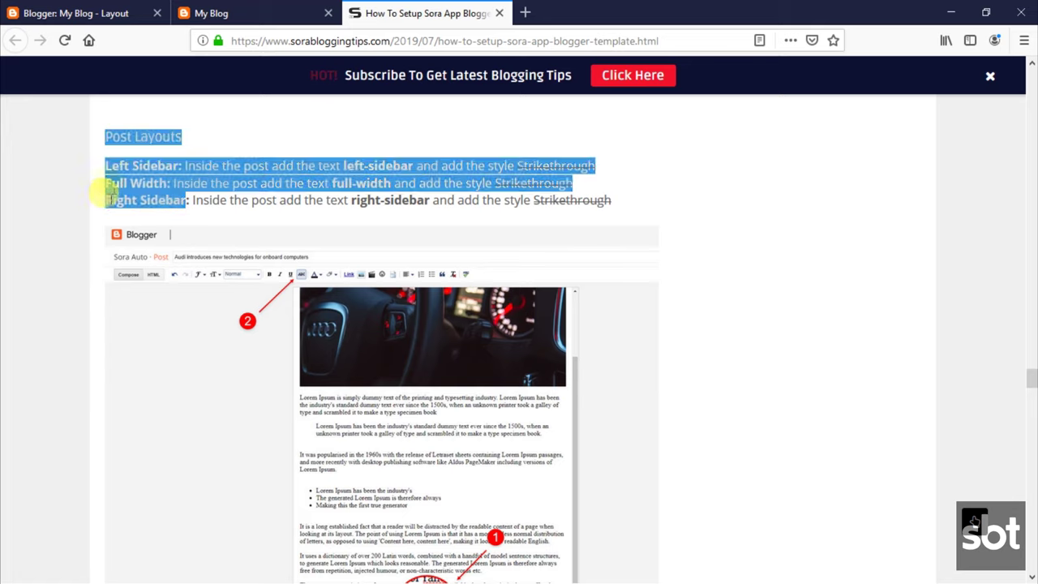
left_click_drag(102, 157, 149, 171)
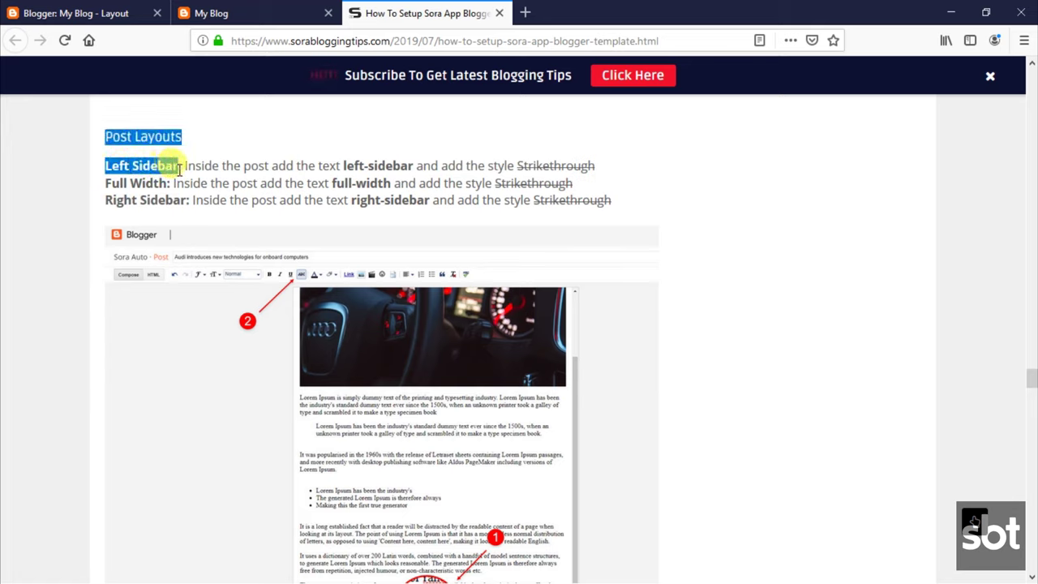
left_click(172, 165)
left_click_drag(177, 166, 111, 170)
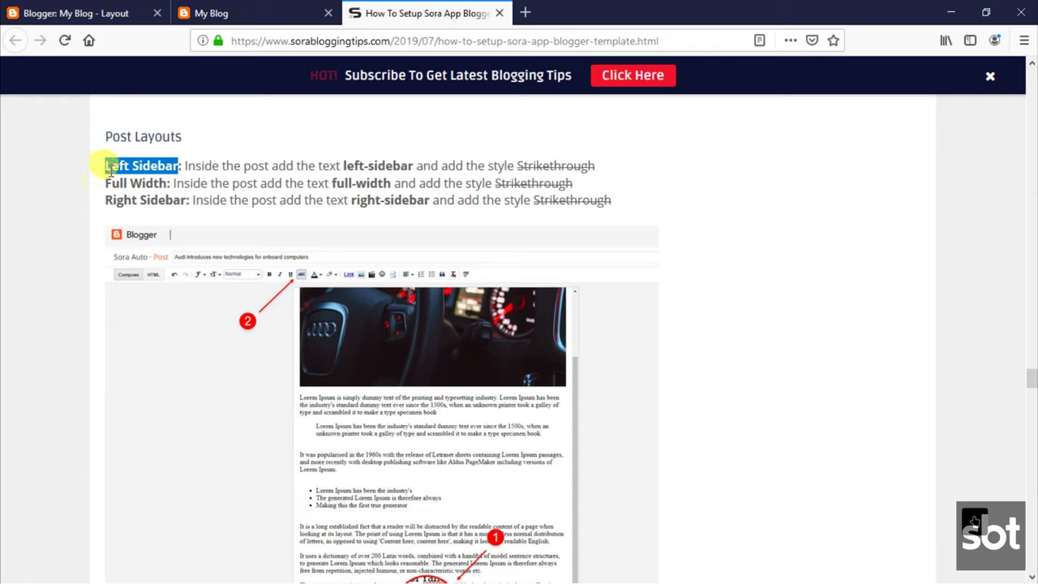
right_click(109, 167)
left_click(136, 179)
Go to the blog's list of posts in Blogger and view the published post "Apple's new ipad lets you play the latest games easily"
left_click(209, 14)
left_click(105, 13)
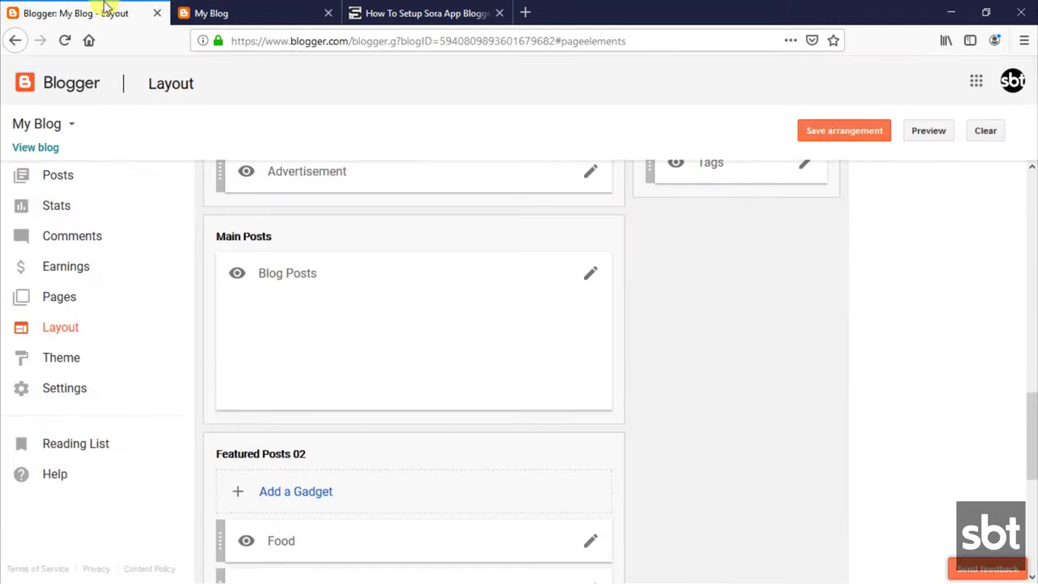
left_click_drag(1030, 422, 1029, 173)
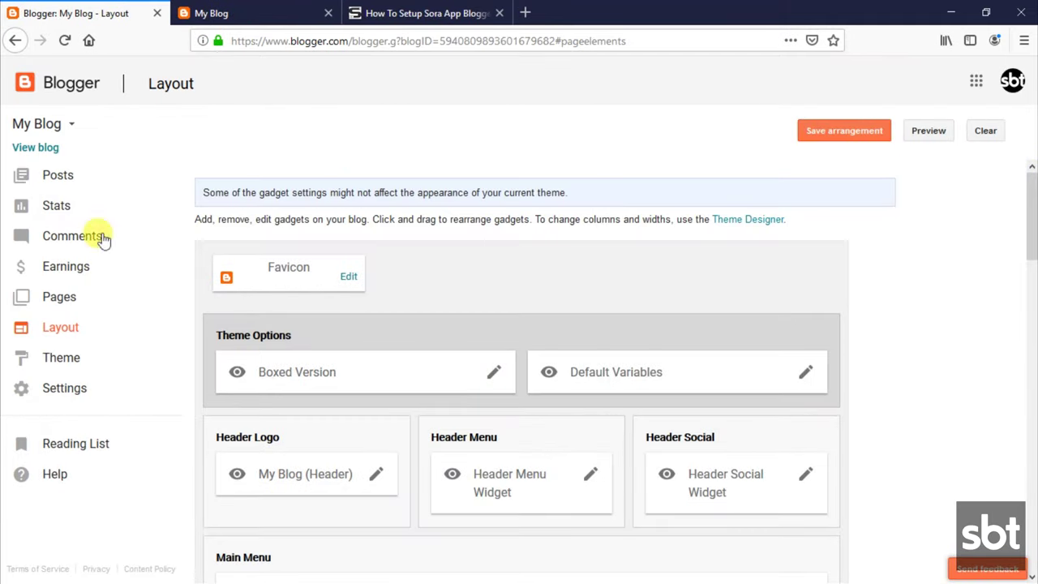
left_click(68, 188)
mouse_move(243, 257)
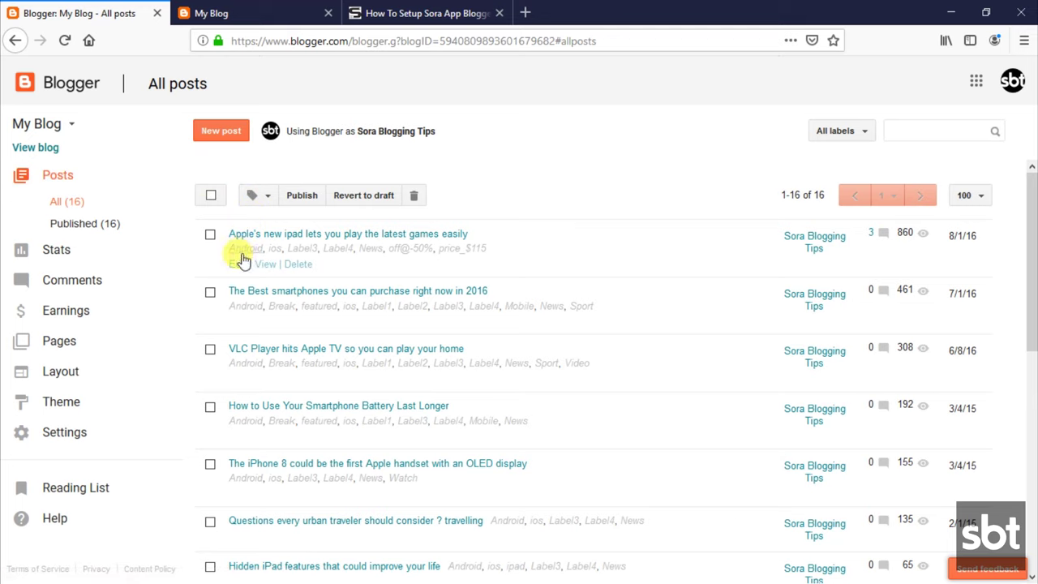
left_click(263, 266)
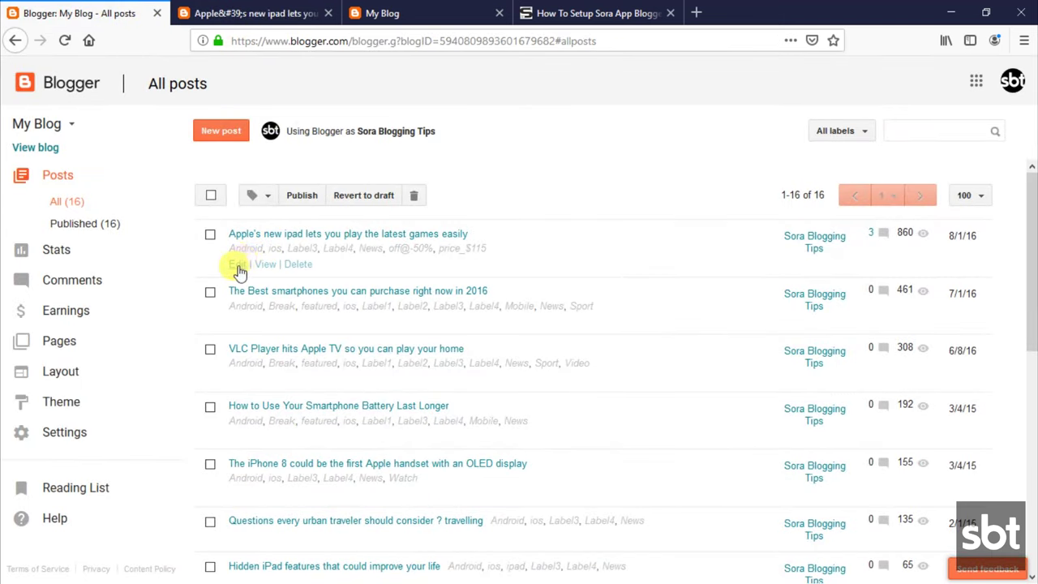
Edit the "Apple's new ipad lets you play the latest games easily" post and replace its last line with the copied Left Sidebar text
left_click(238, 264)
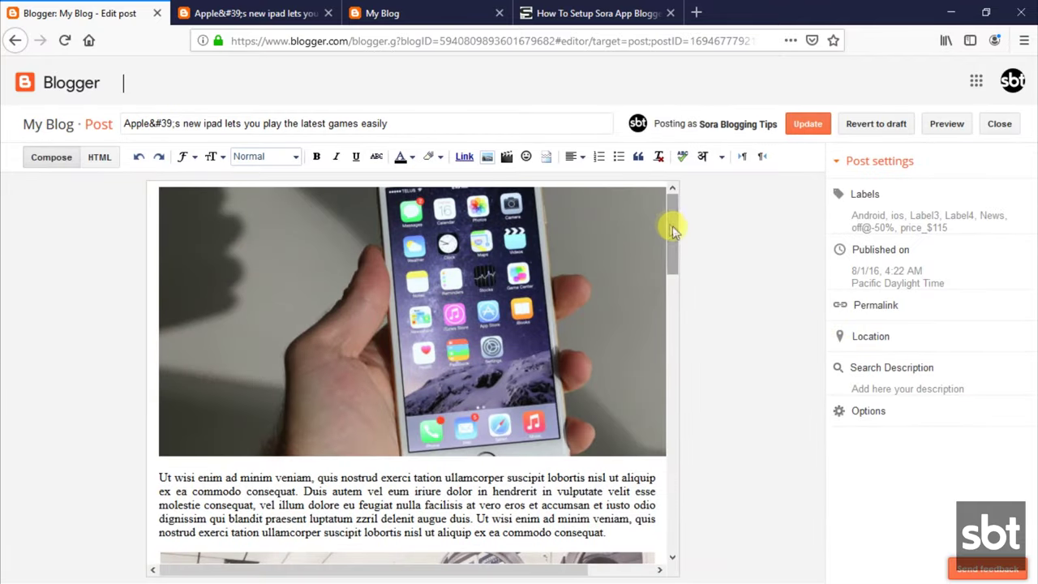
left_click_drag(673, 225, 676, 514)
left_click_drag(230, 551, 149, 553)
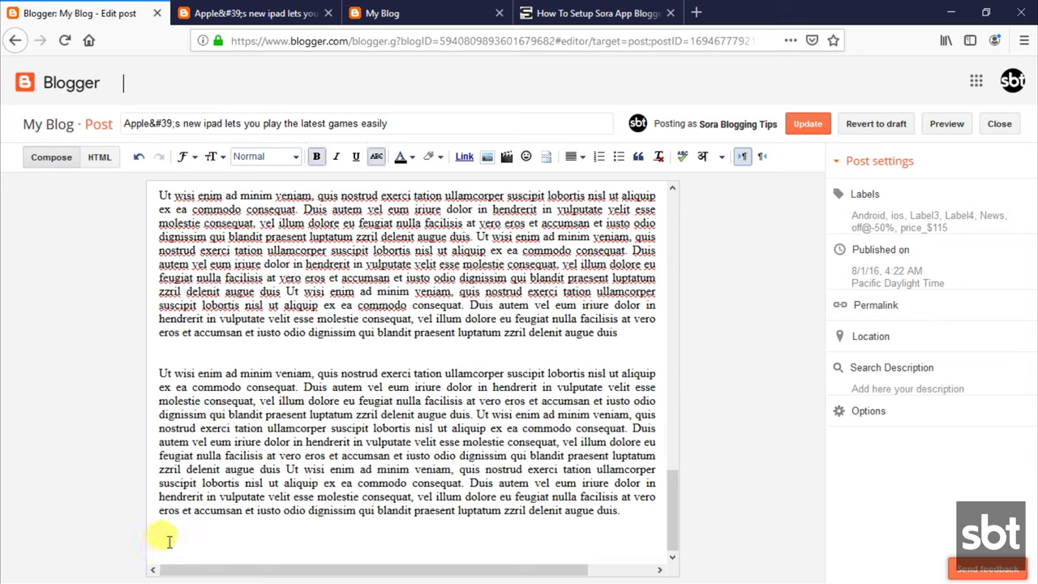
right_click(178, 547)
left_click(203, 439)
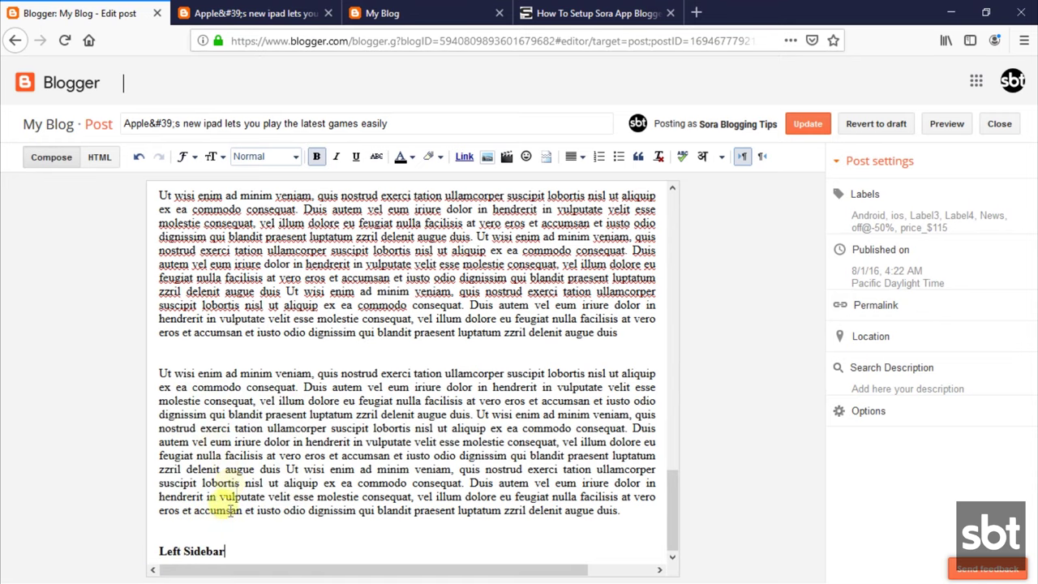
Apply strikethrough to the Left Sidebar text at the end of the post and update the post
left_click_drag(233, 557, 173, 554)
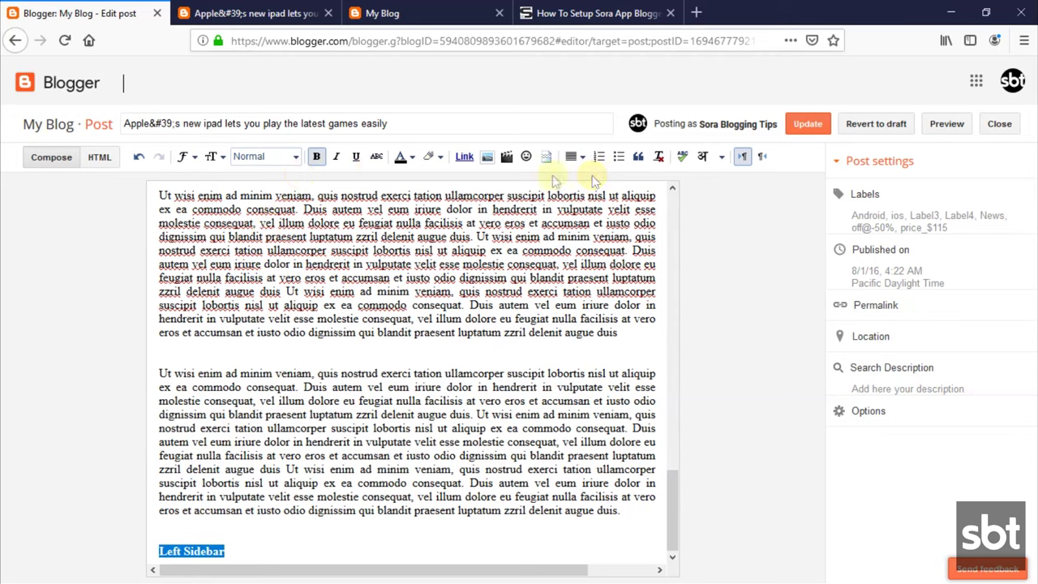
left_click(356, 157)
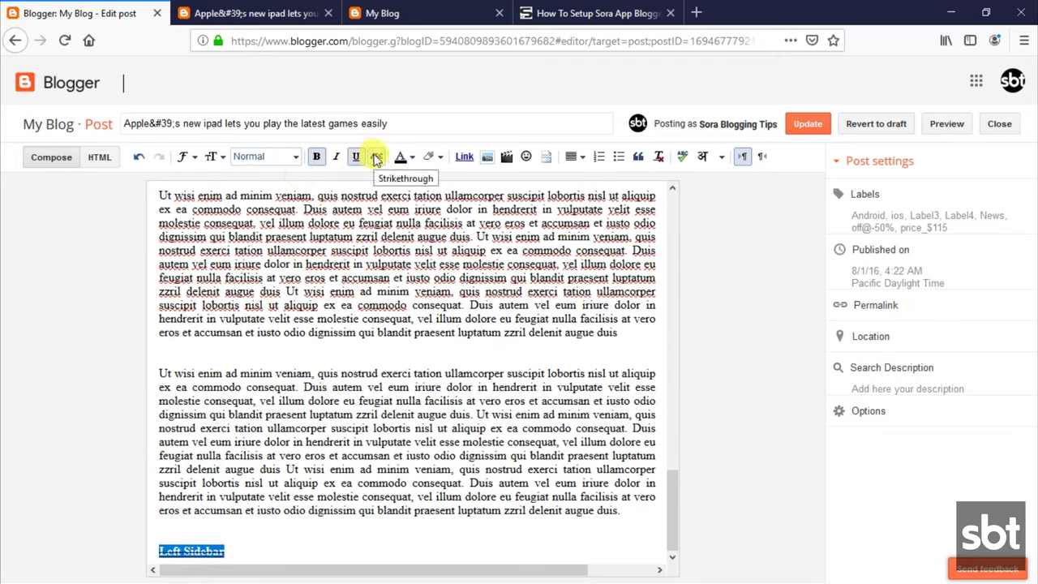
left_click(814, 127)
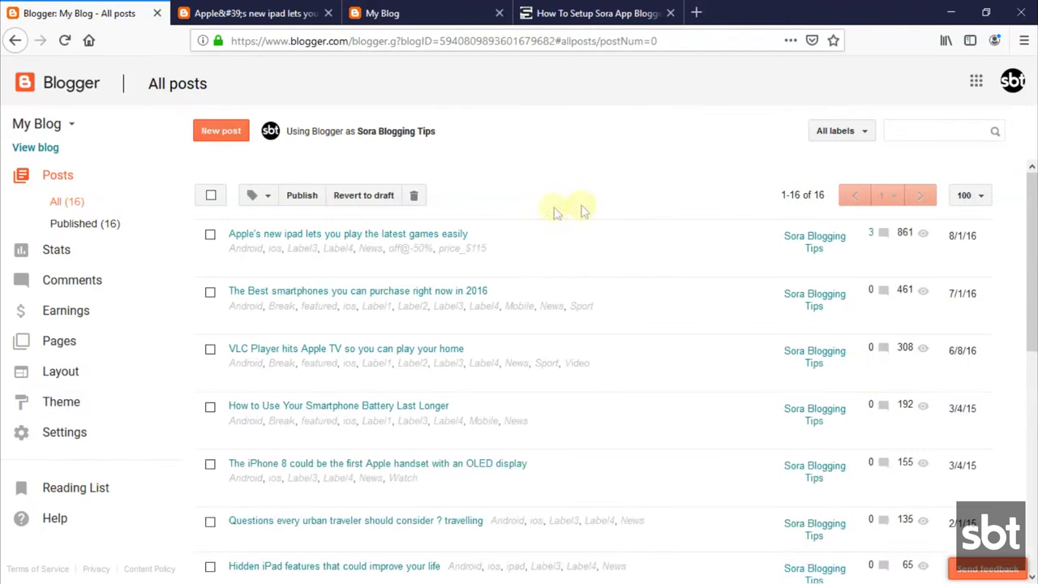
View the updated "Apple's new ipad" post and reload it to check its sidebar layout
mouse_move(267, 244)
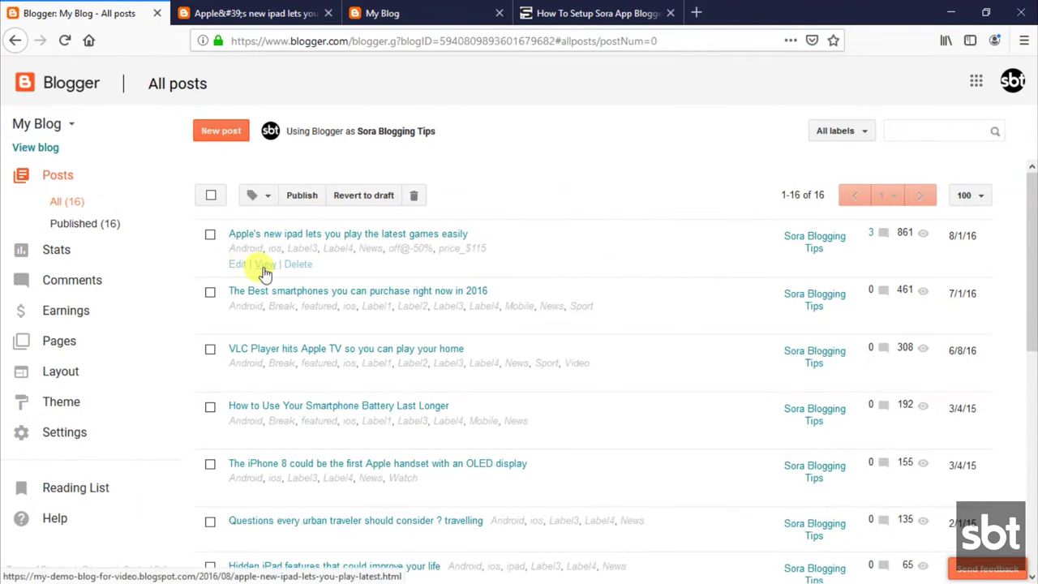
left_click(265, 266)
left_click(68, 41)
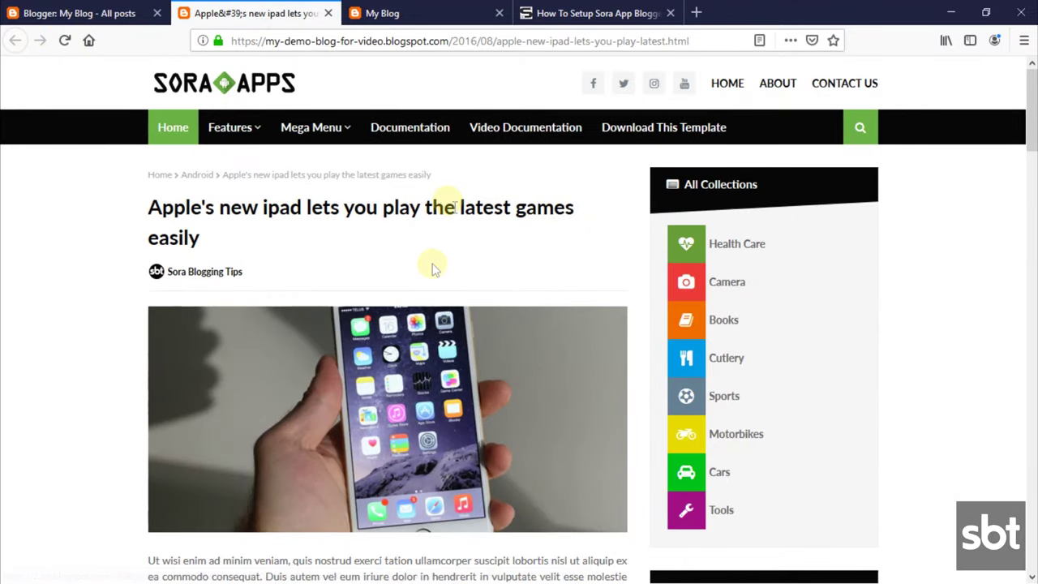
Read the Footer Social section of the setup guide, including its available icons and the Configure Link List example
left_click(386, 9)
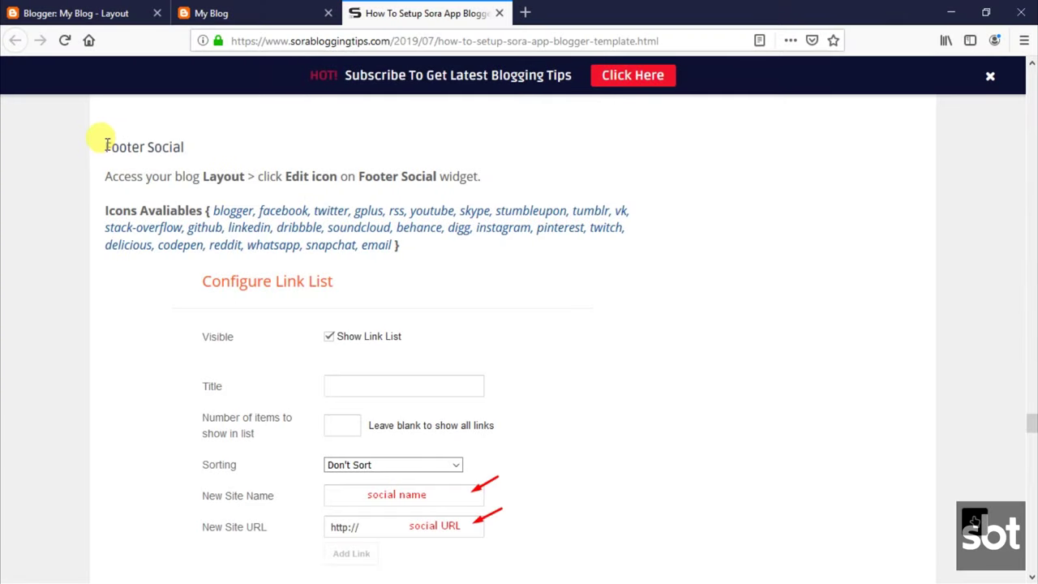
left_click_drag(107, 144, 197, 143)
left_click(202, 157)
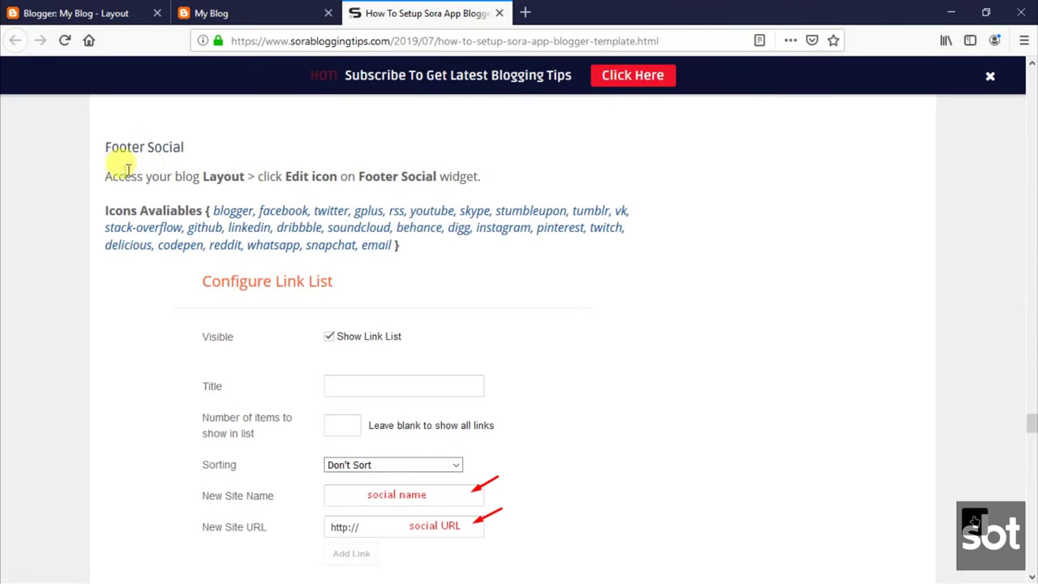
left_click_drag(115, 176, 492, 173)
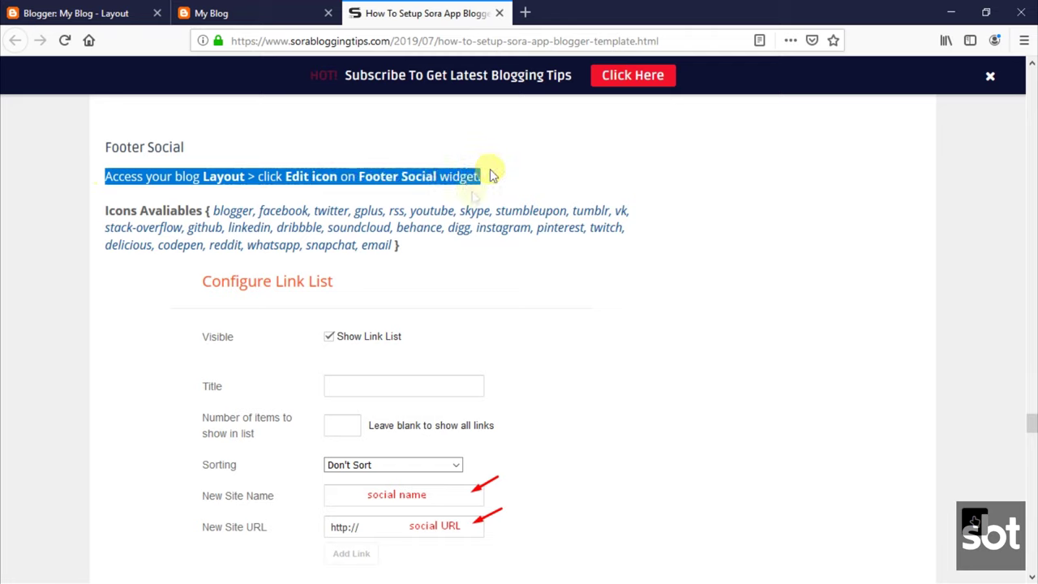
left_click(100, 215)
left_click_drag(105, 141, 443, 266)
scroll(1030, 444, "down", 4)
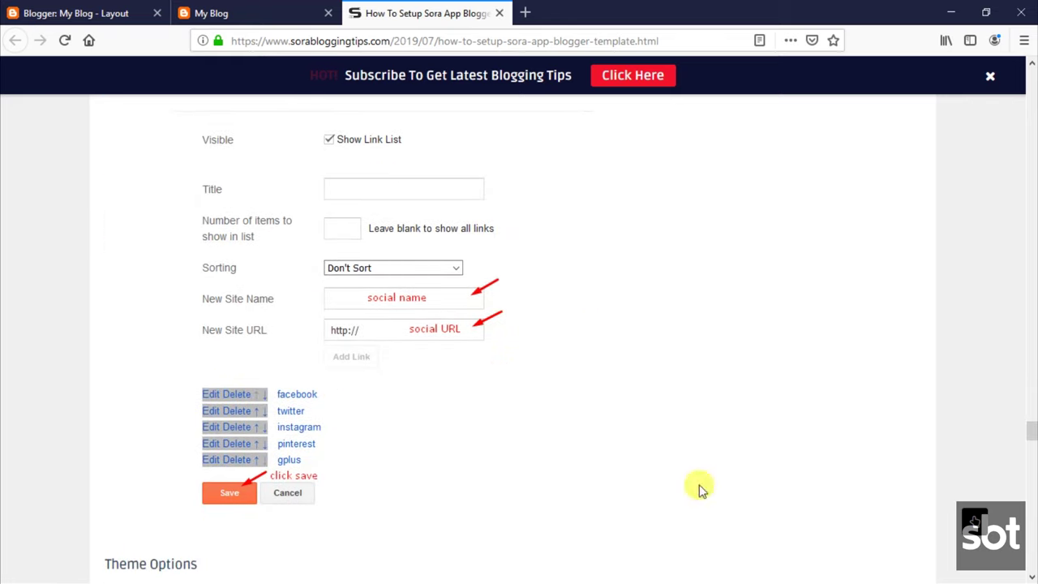
scroll(1032, 432, "up", 2)
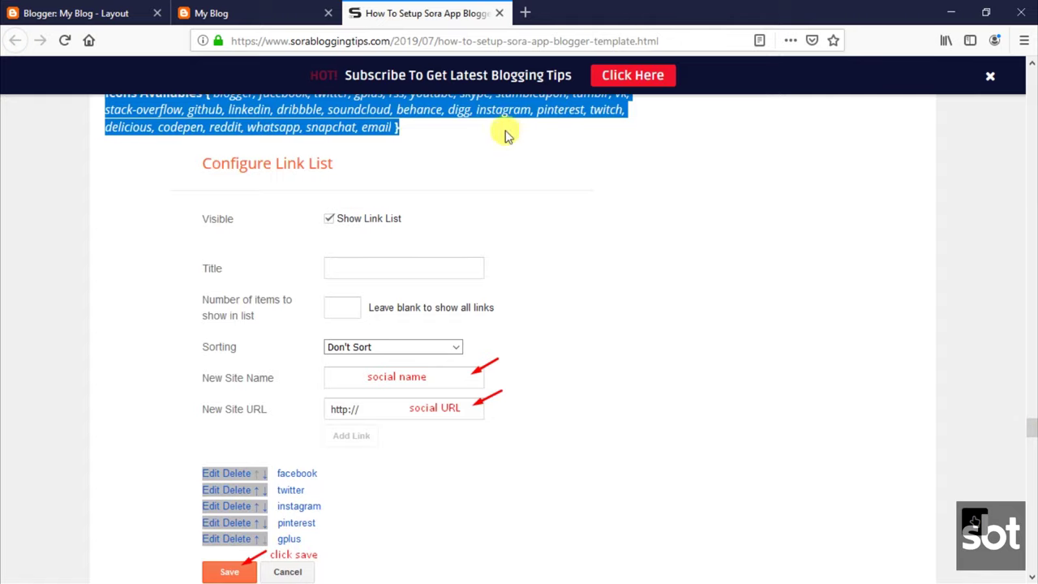
scroll(1030, 417, "up", 10)
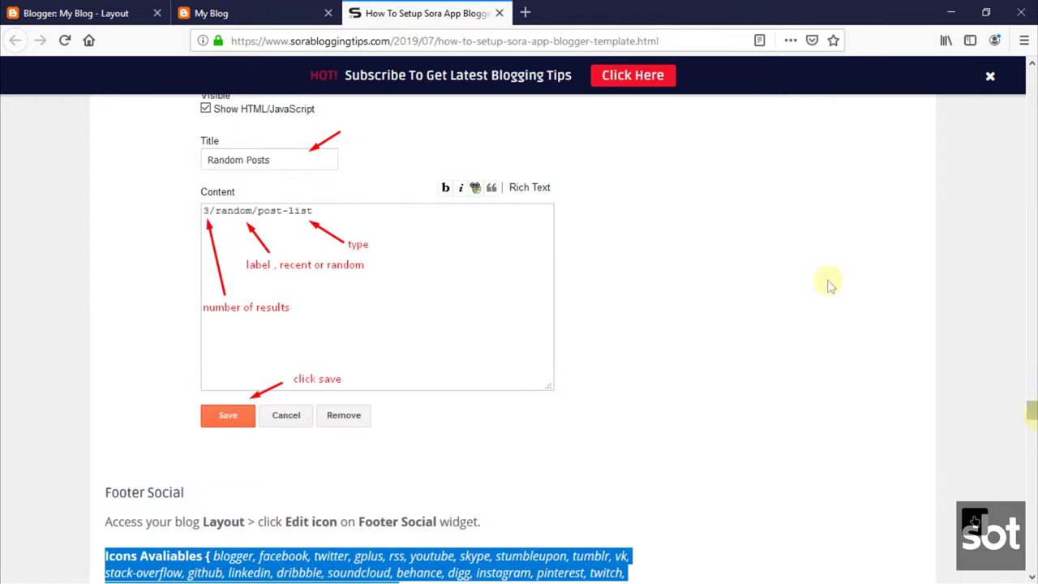
Delete the facebook link from the Footer Social Widget in the blog layout, save it and reload the blog to check the footer
left_click(240, 8)
left_click_drag(1031, 127, 1031, 520)
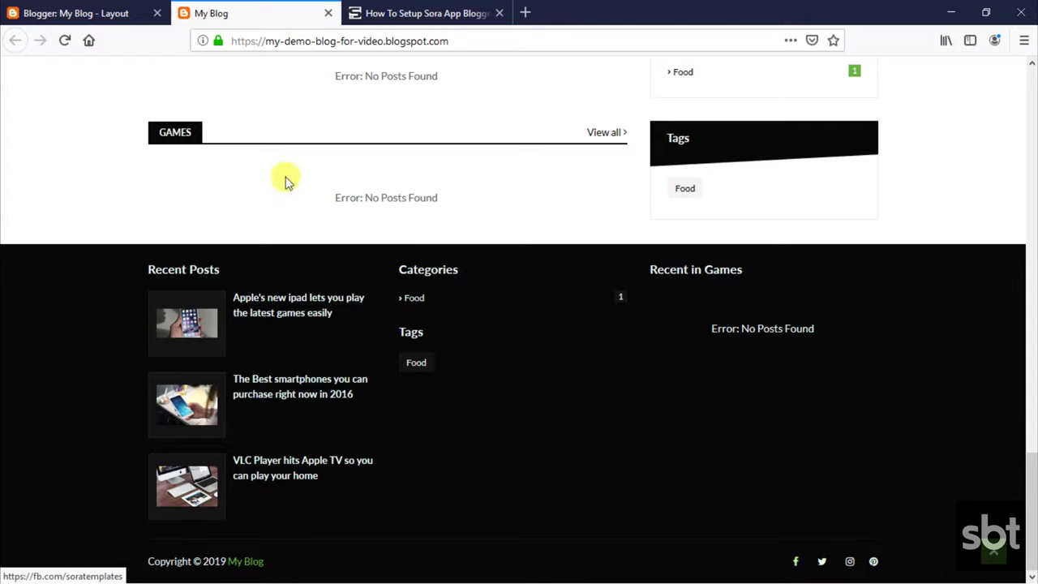
left_click(107, 13)
scroll(1030, 418, "down", 10)
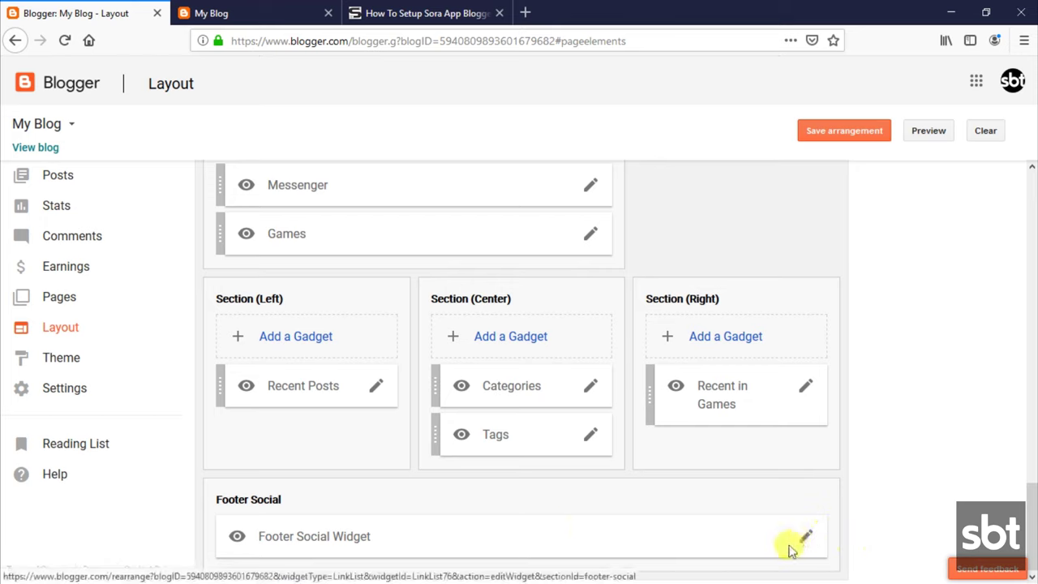
left_click(803, 539)
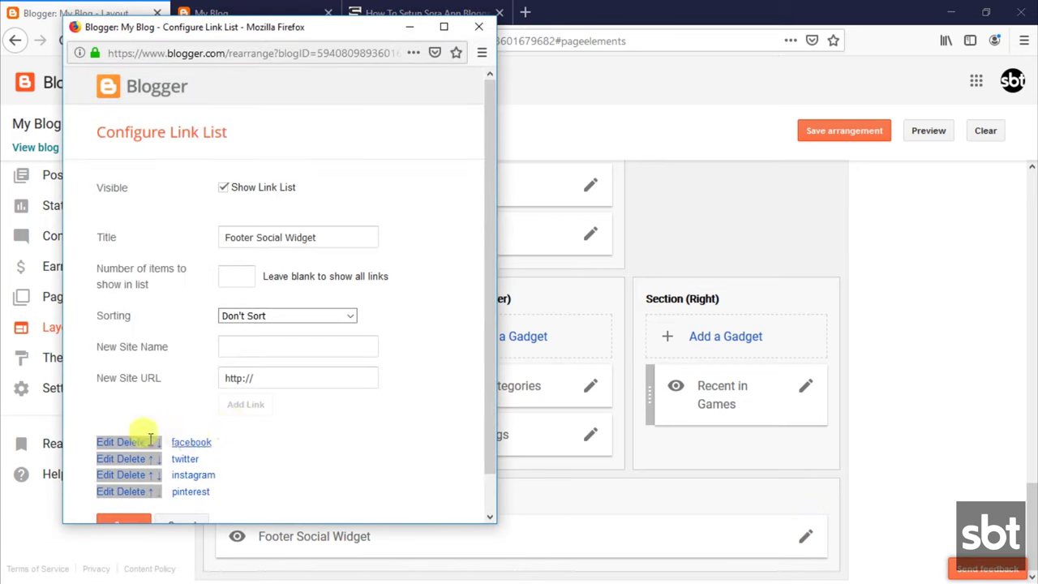
left_click(139, 445)
left_click(144, 507)
left_click(232, 11)
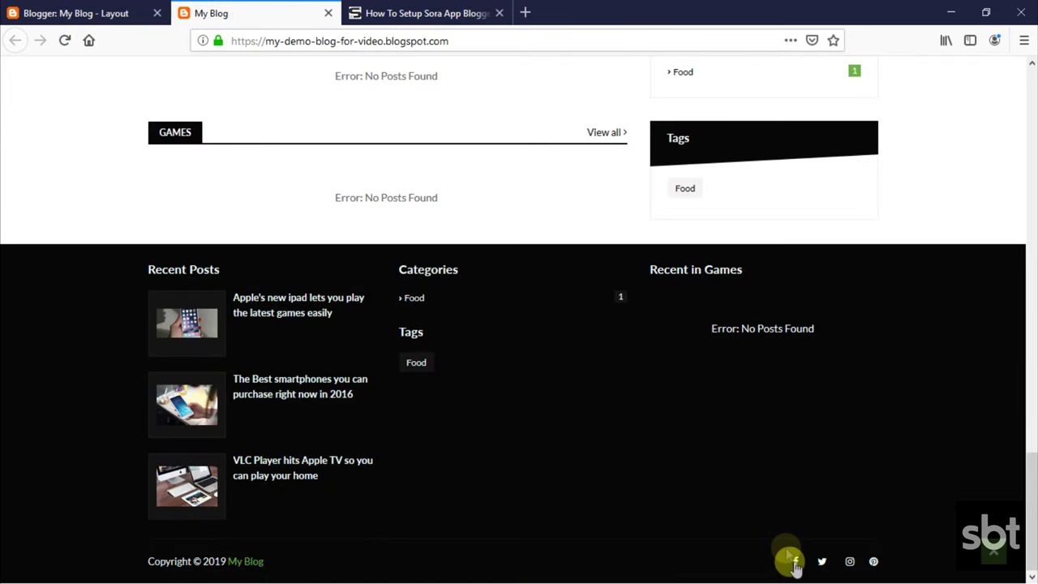
left_click(64, 41)
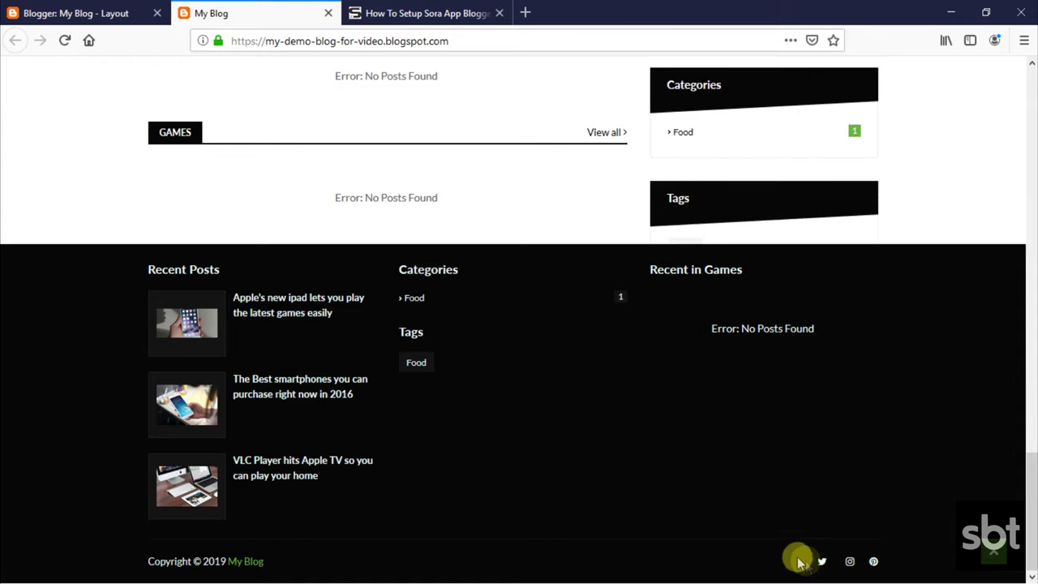
Add a new site link named facebook to the Footer Social Widget, save it and reload the blog
left_click(140, 9)
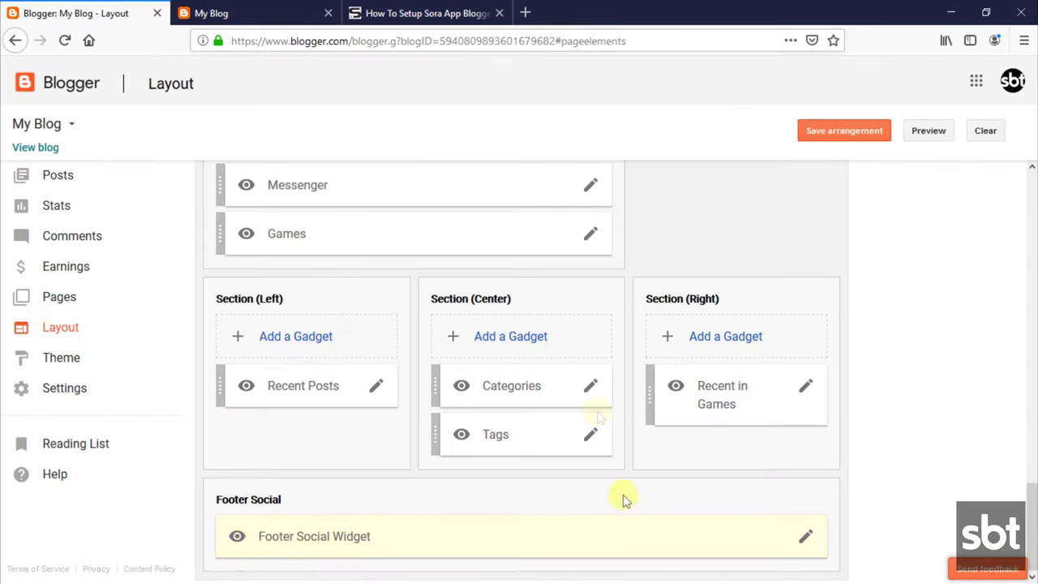
left_click(806, 537)
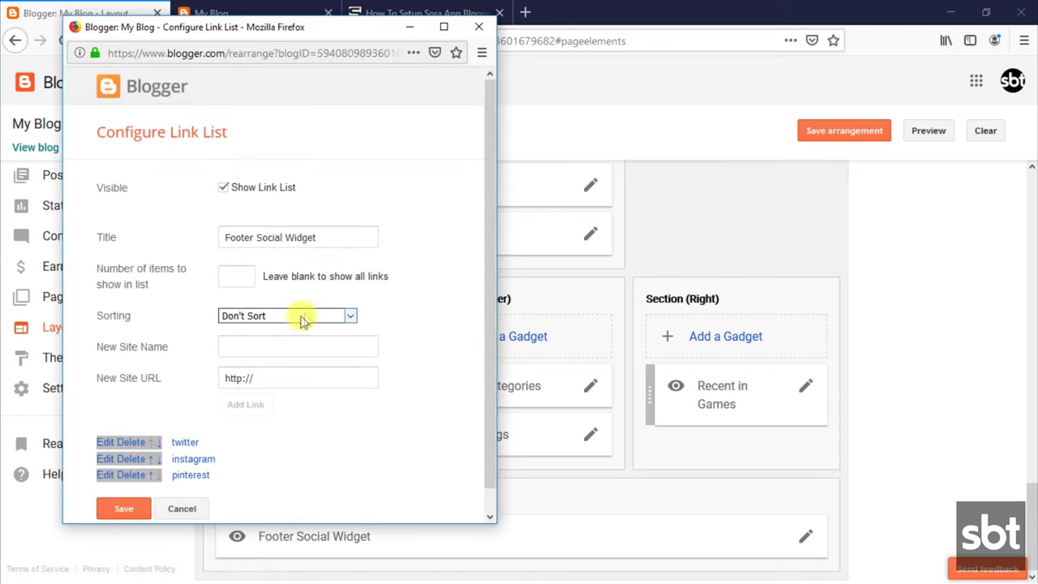
left_click(295, 344)
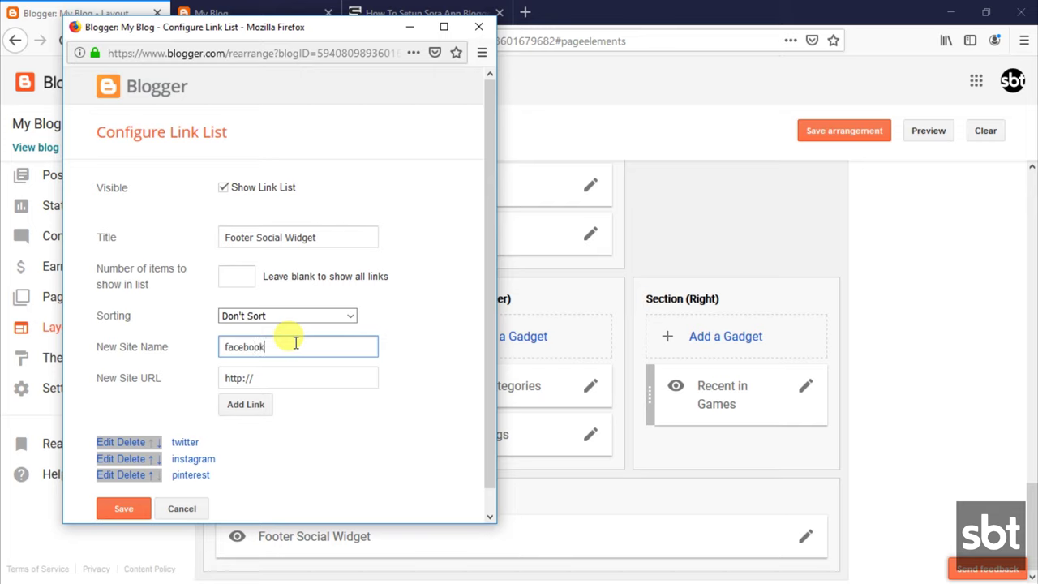
left_click(260, 405)
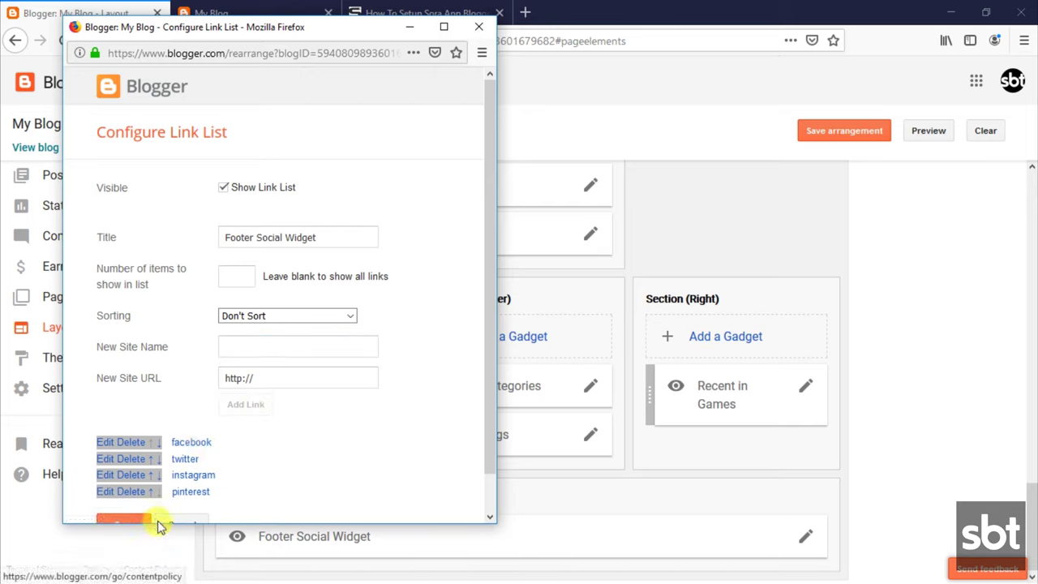
left_click(122, 520)
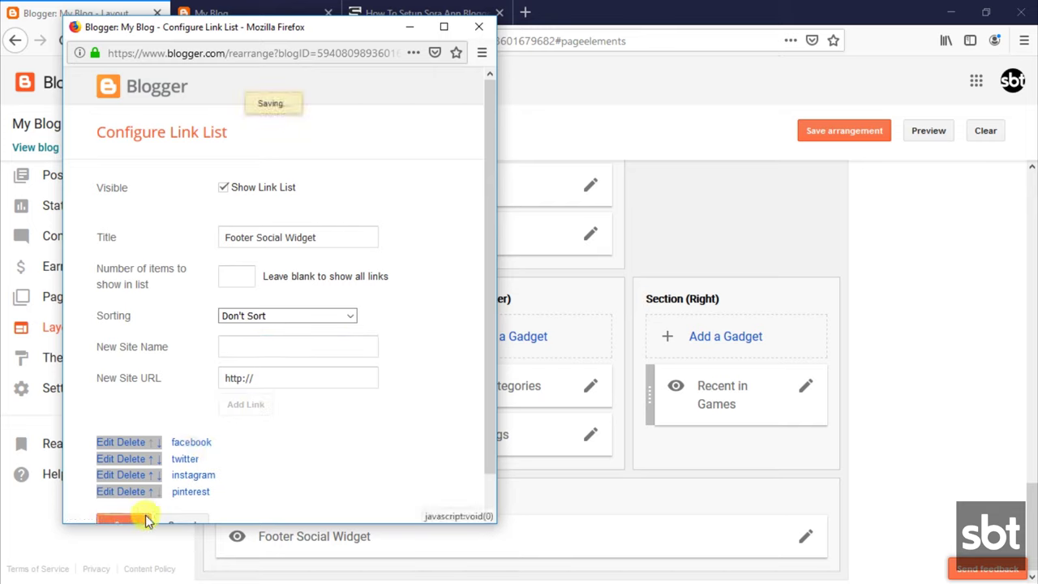
left_click(321, 10)
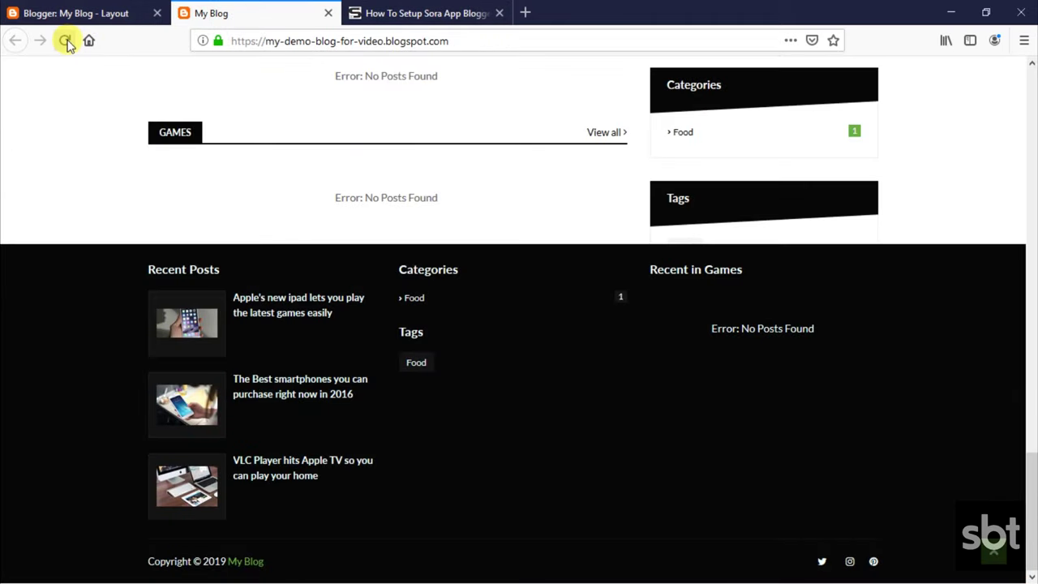
left_click(65, 41)
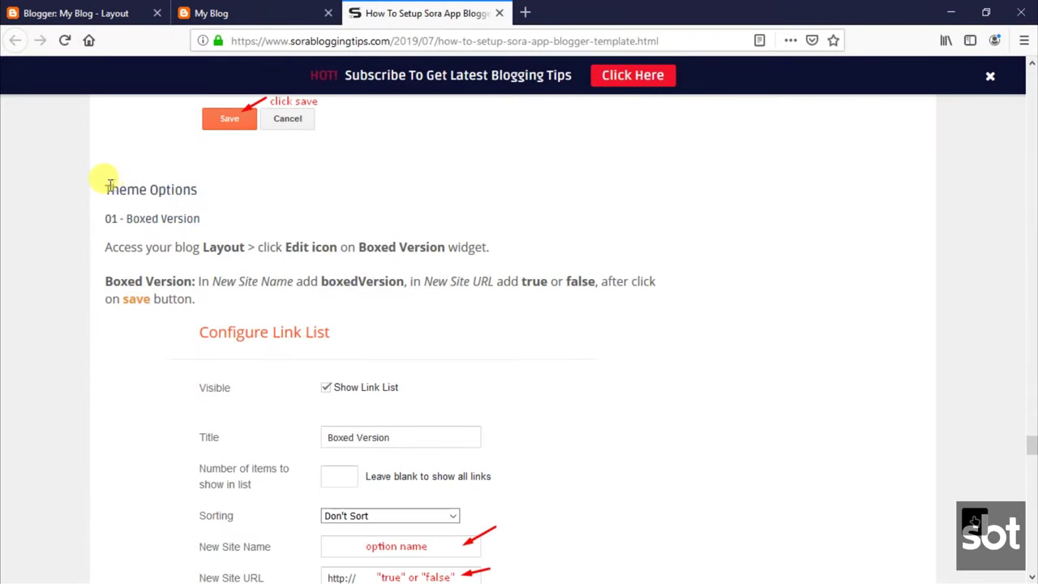
Read the Boxed Version instructions under Theme Options in the setup guide, including the example link list
left_click_drag(107, 184, 202, 190)
left_click(248, 219)
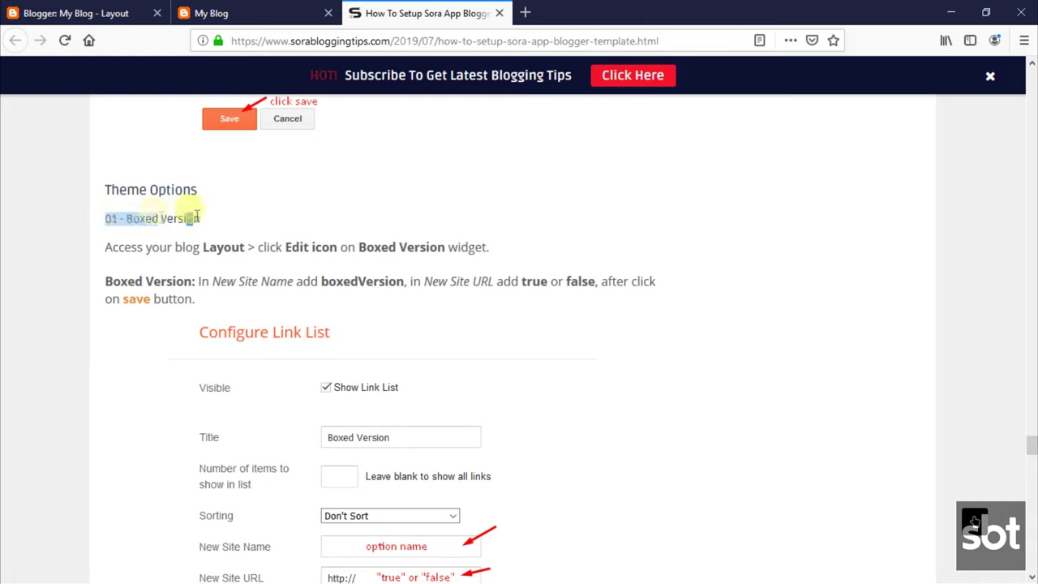
left_click_drag(103, 252, 497, 264)
left_click(148, 253)
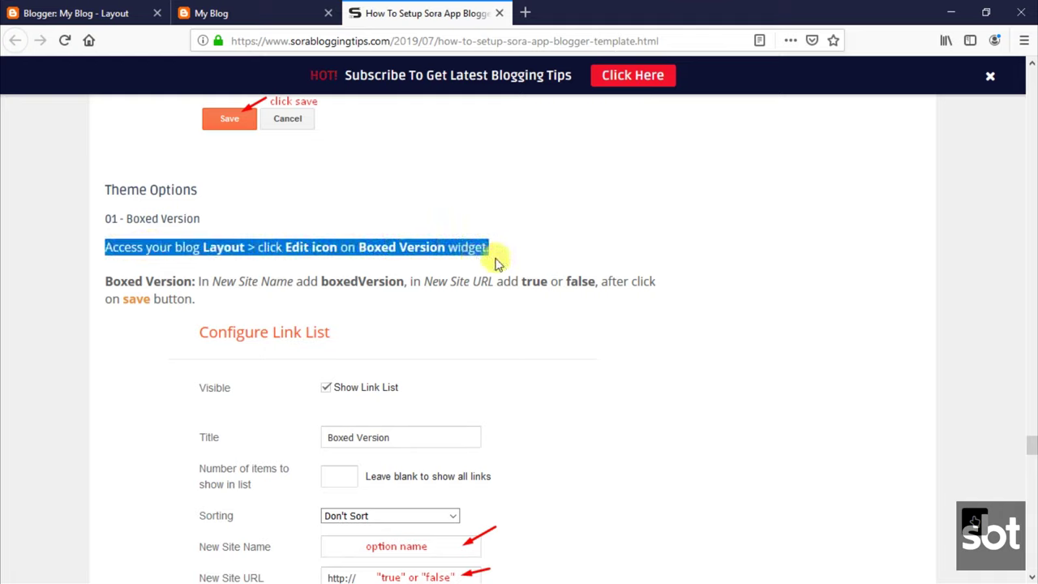
left_click(436, 305)
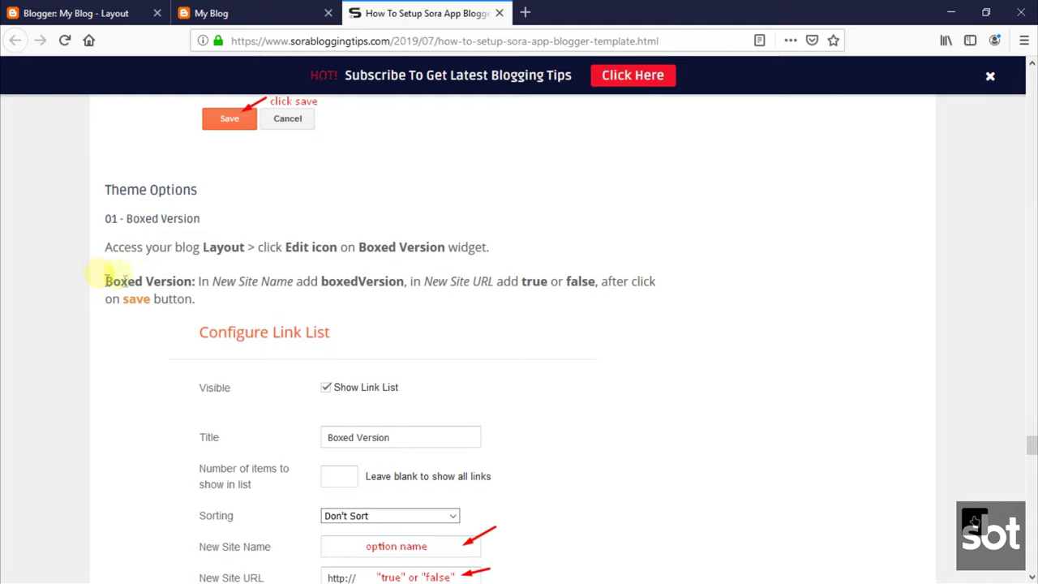
left_click_drag(106, 280, 170, 294)
left_click(322, 326)
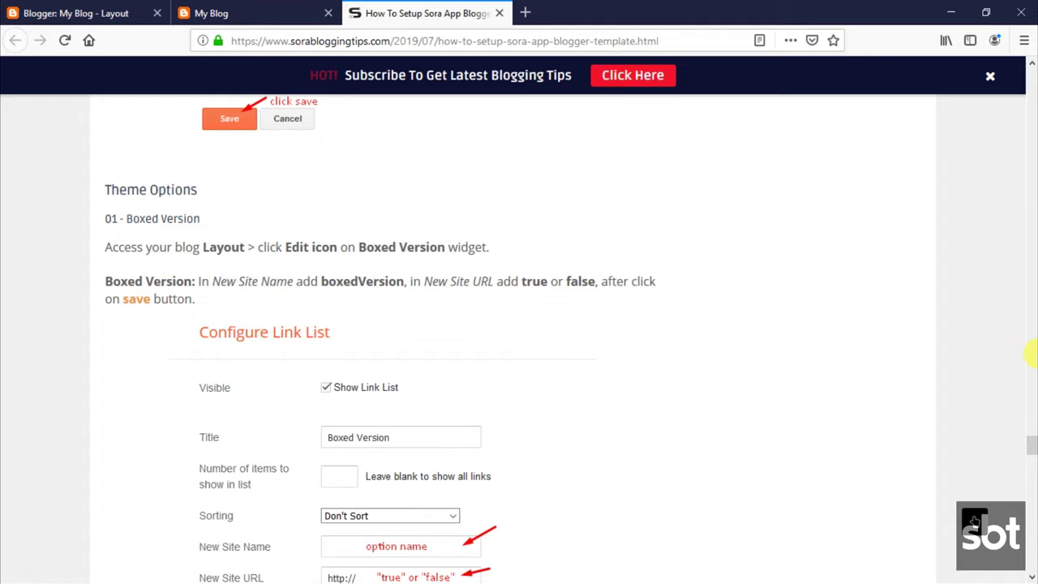
scroll(1031, 418, "down", 5)
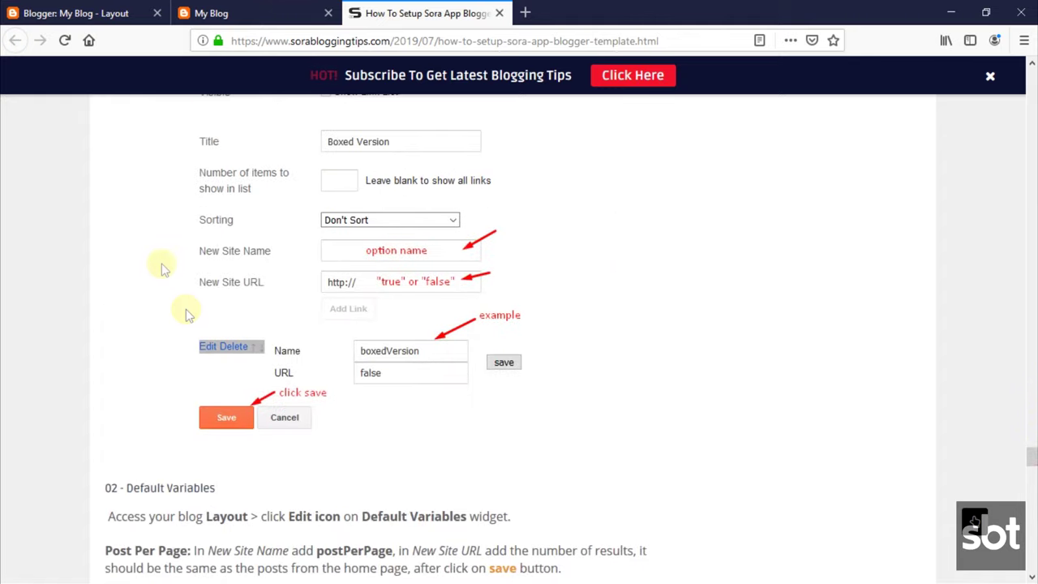
Set the boxedVersion link's URL to true in the Boxed Version widget under Theme Options and save the widget
left_click(243, 10)
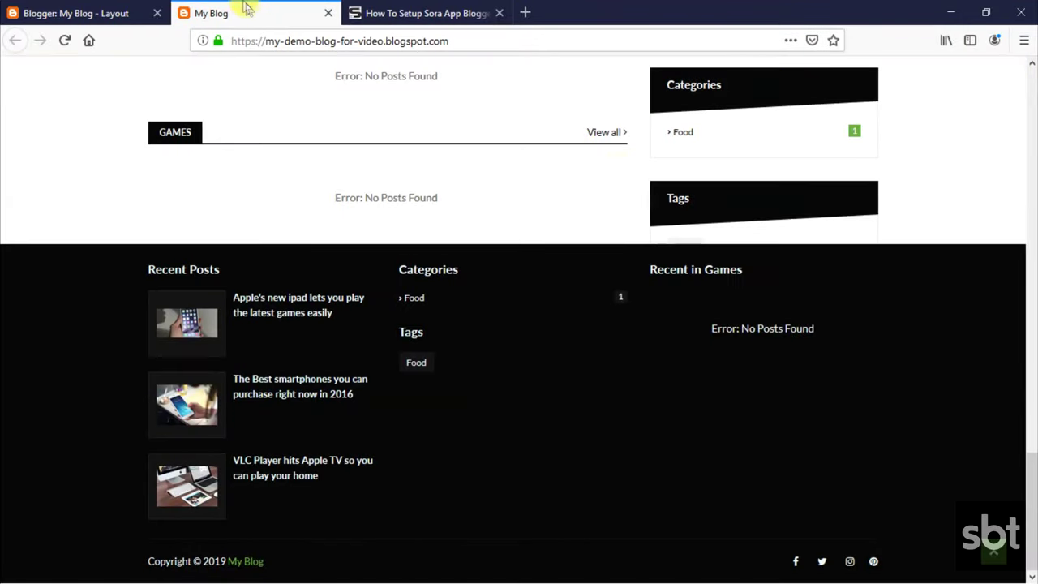
left_click_drag(1031, 511, 1026, 77)
left_click(108, 11)
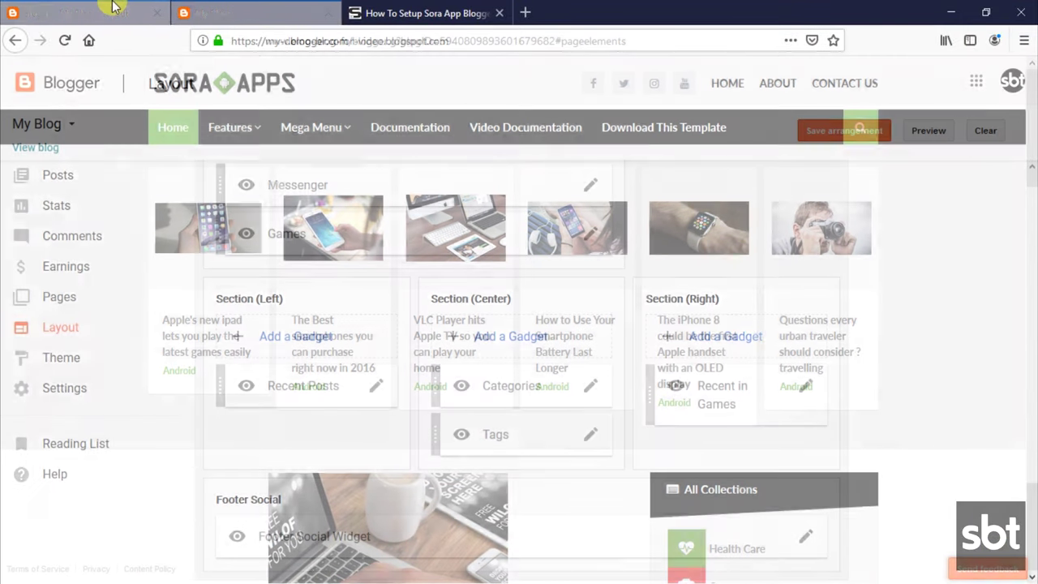
scroll(1030, 418, "up", 10)
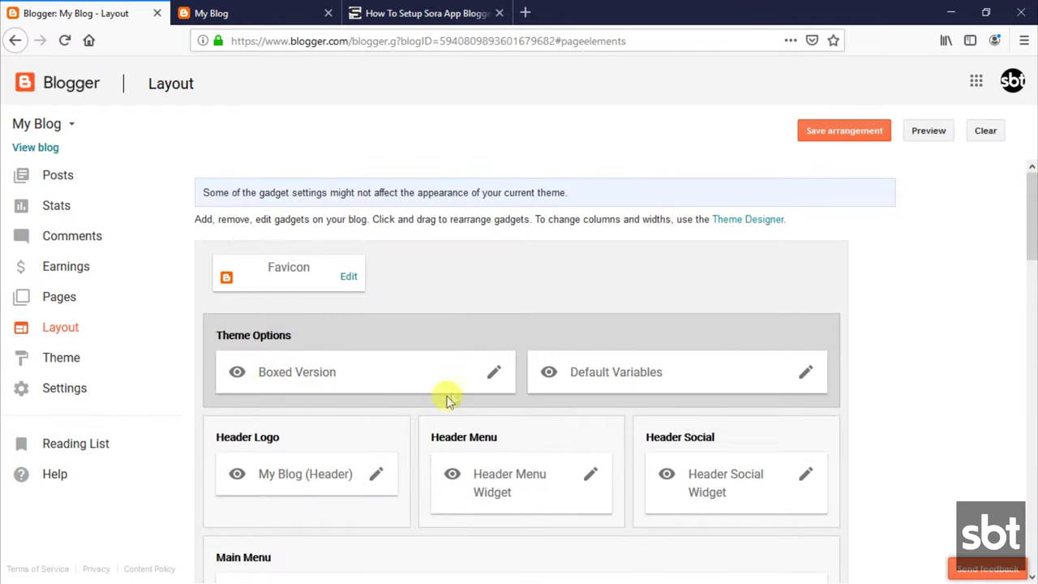
left_click(492, 377)
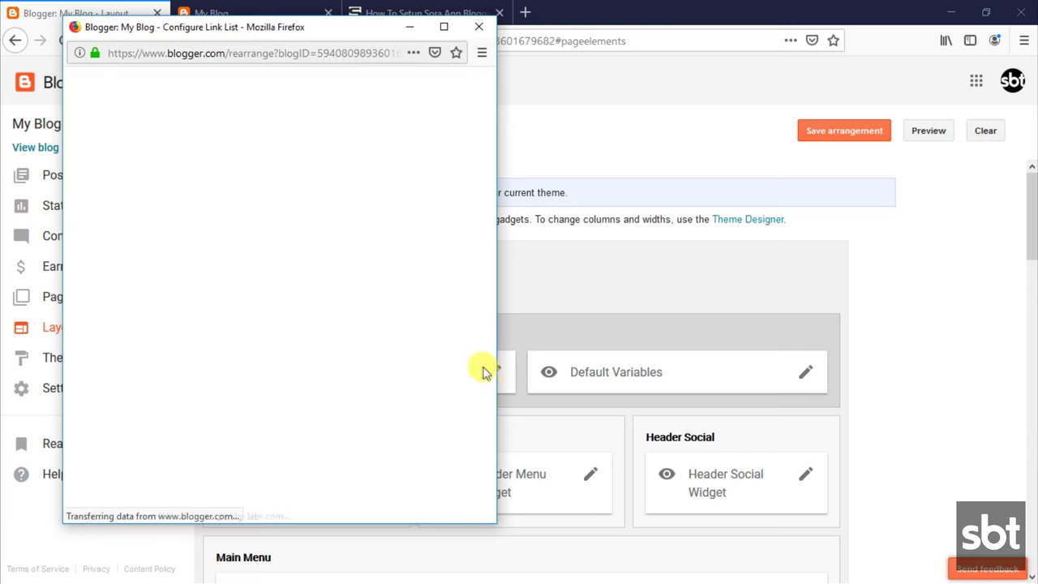
left_click(235, 348)
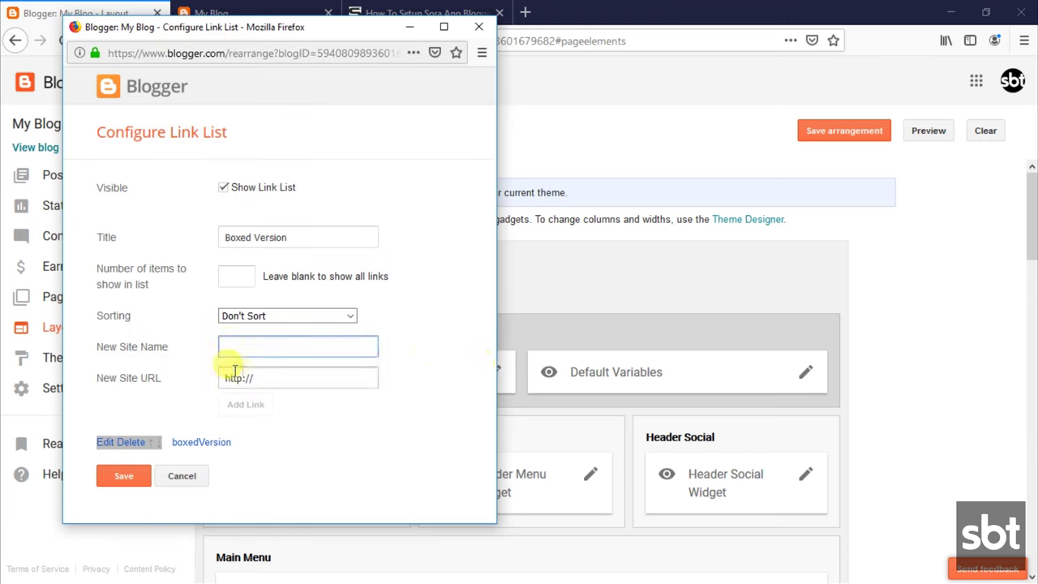
left_click(108, 444)
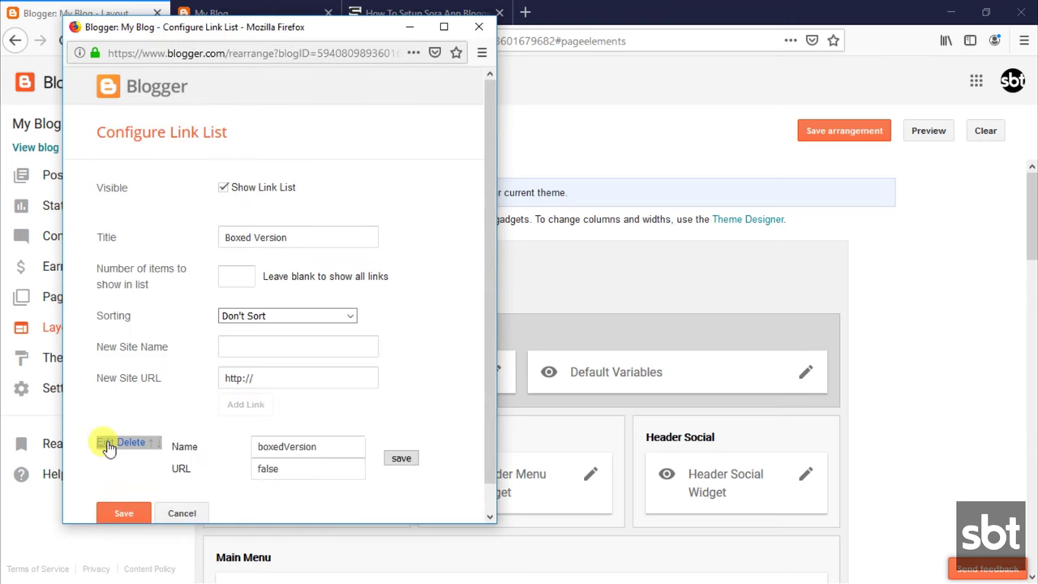
double_click(286, 469)
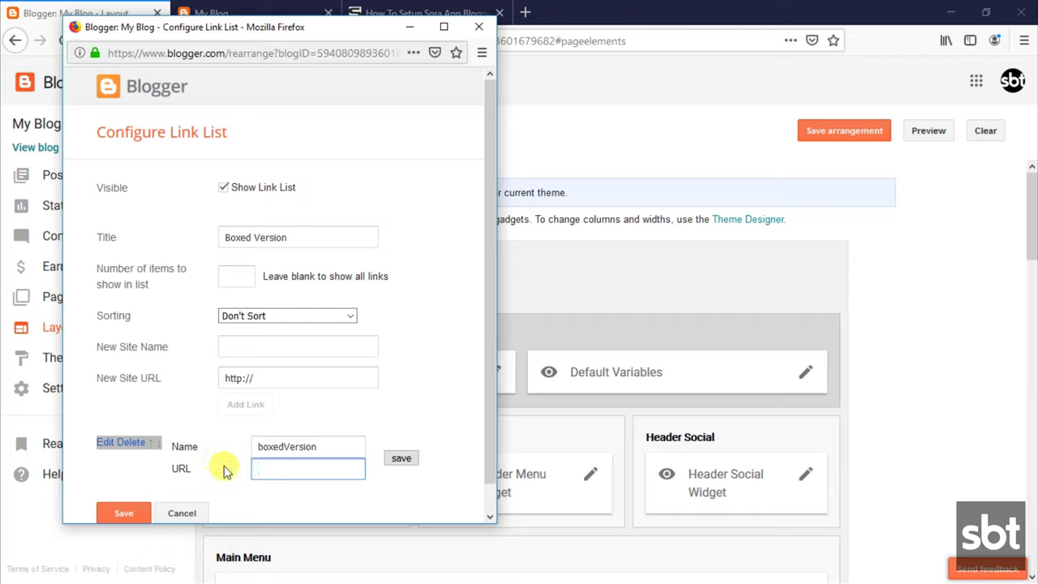
type("true")
left_click(401, 459)
left_click(136, 477)
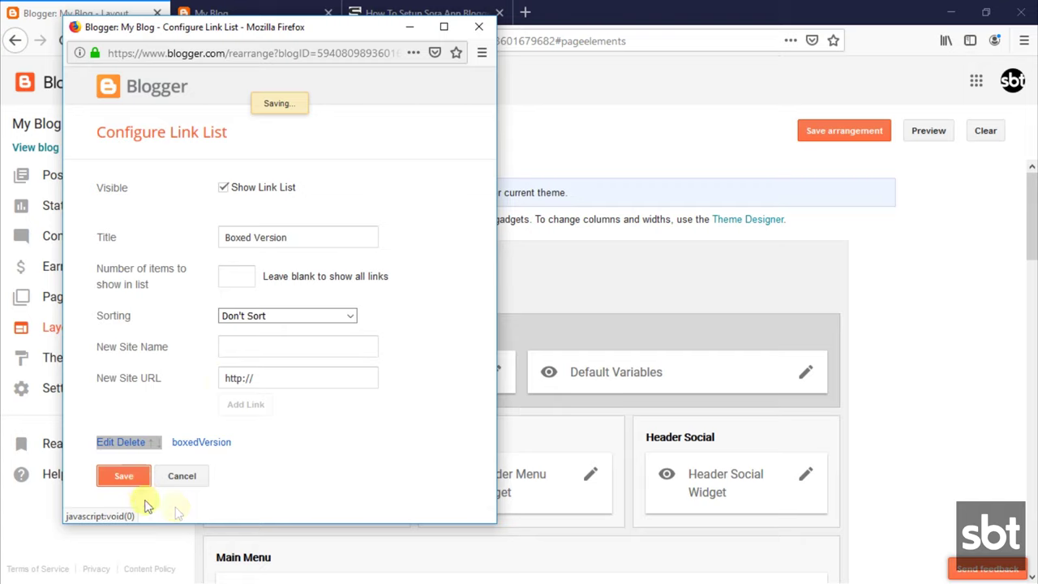
Reload the blog's home page to check its page width, and return to the setup guide
left_click(243, 15)
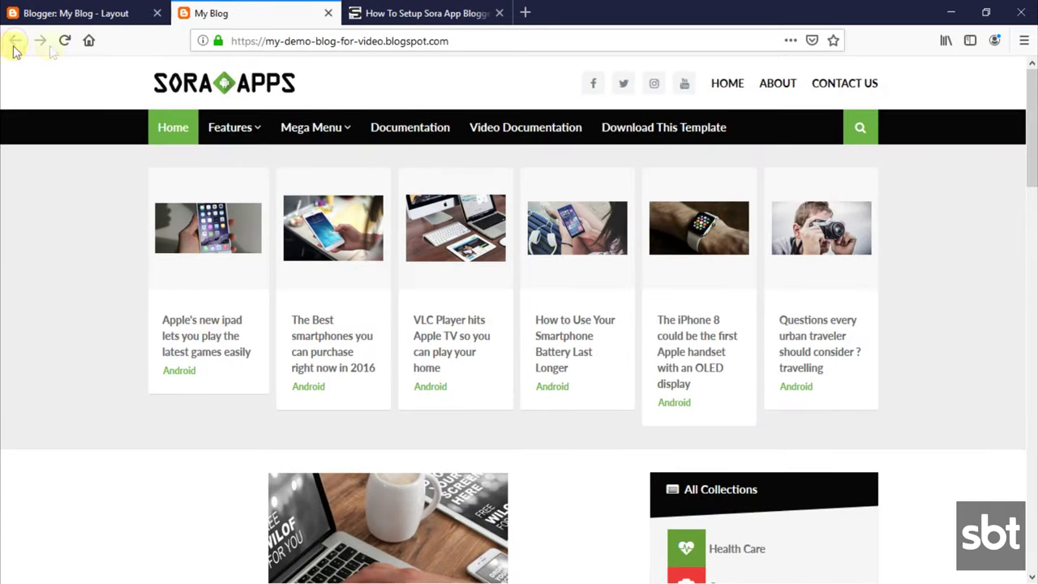
left_click(65, 40)
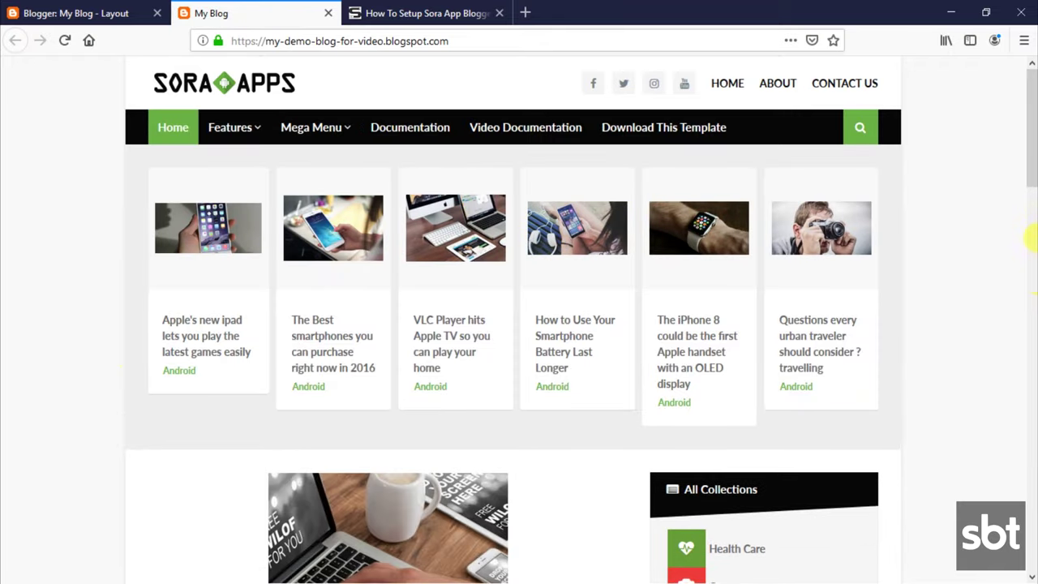
left_click_drag(1032, 162, 1028, 134)
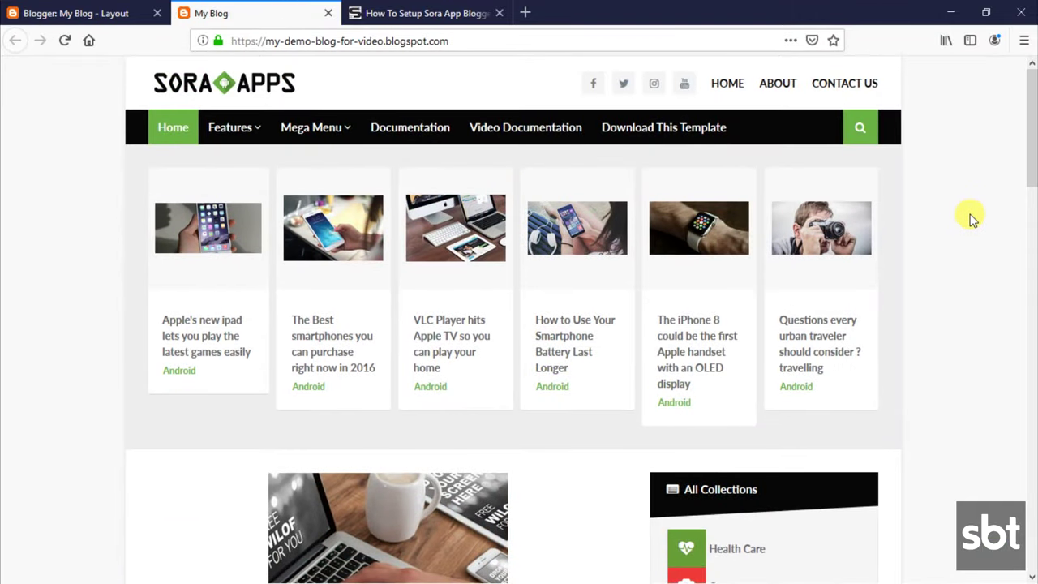
left_click(411, 19)
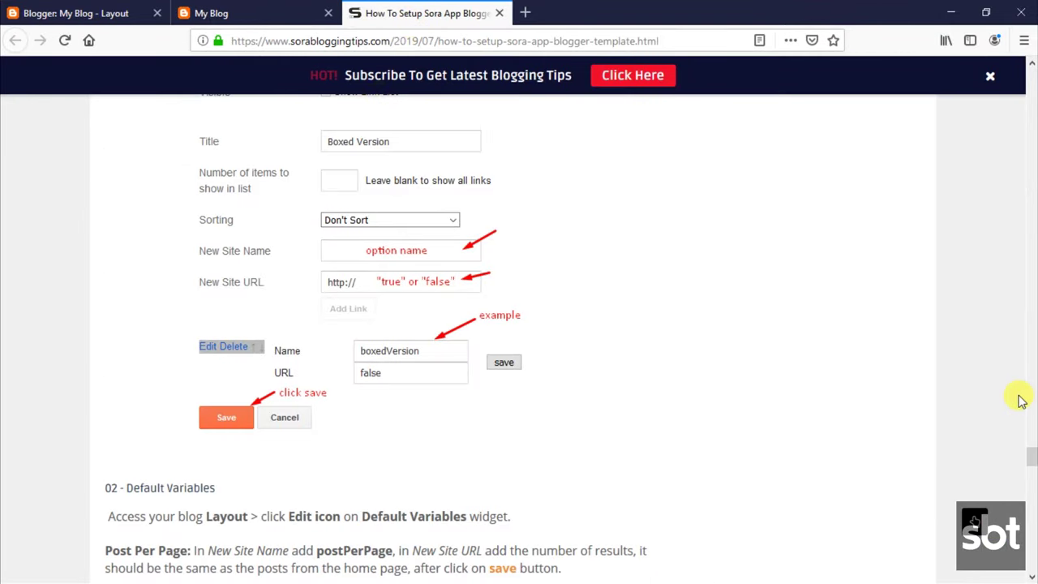
Read the Default Variables section of the setup guide, covering postPerPage, fixedSidebar, commentsSystem and disqusShortname
left_click_drag(1030, 454, 1032, 470)
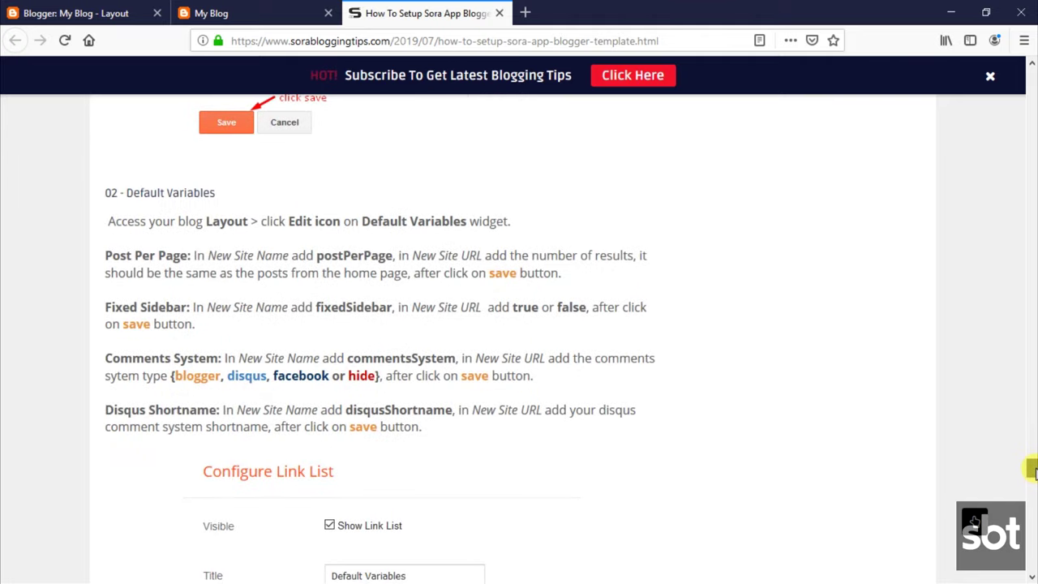
left_click_drag(108, 192, 228, 198)
left_click(138, 237)
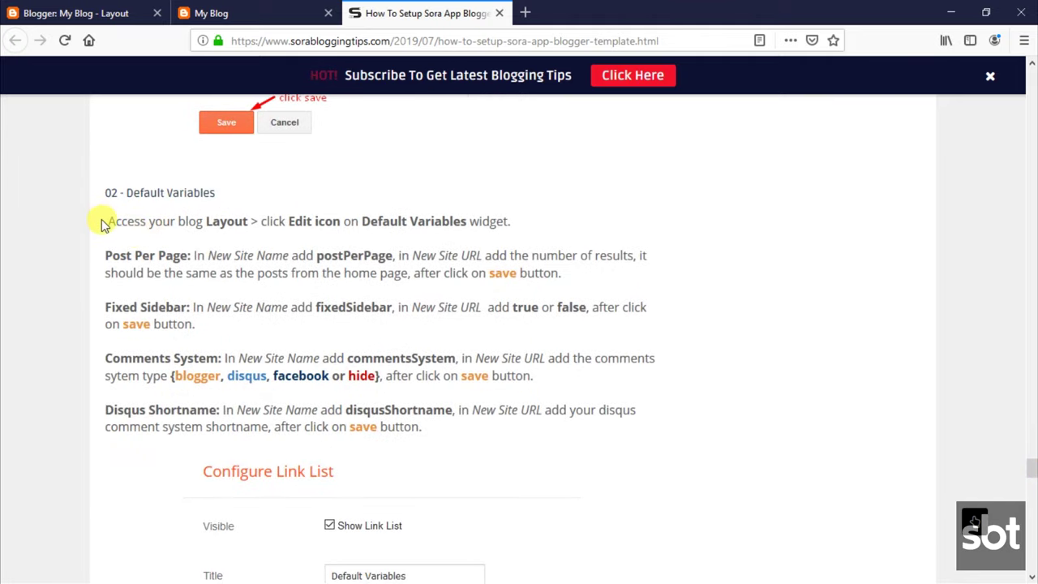
left_click_drag(107, 219, 524, 229)
left_click_drag(106, 255, 656, 276)
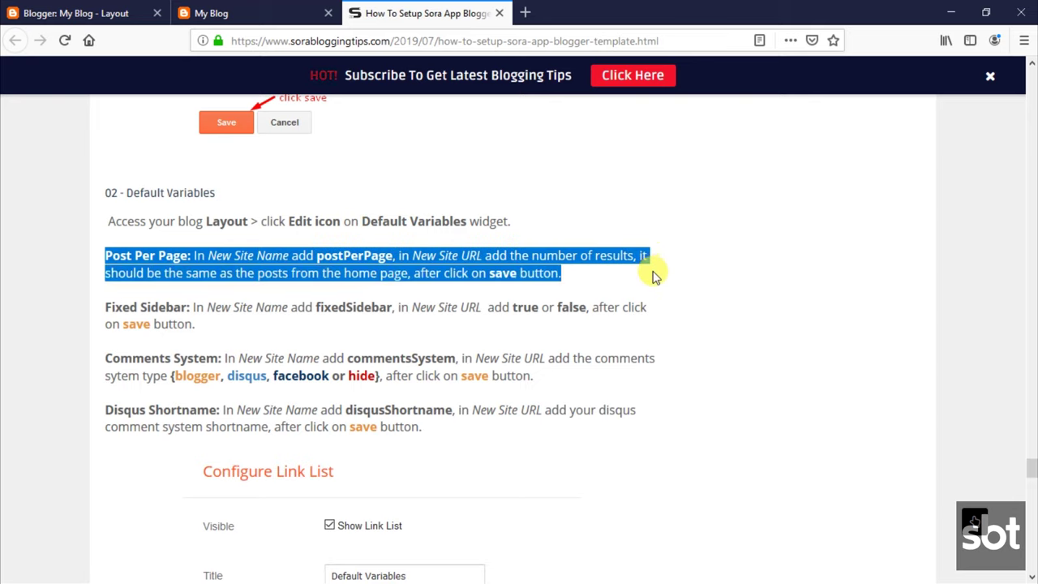
left_click(107, 309)
left_click_drag(121, 306, 542, 328)
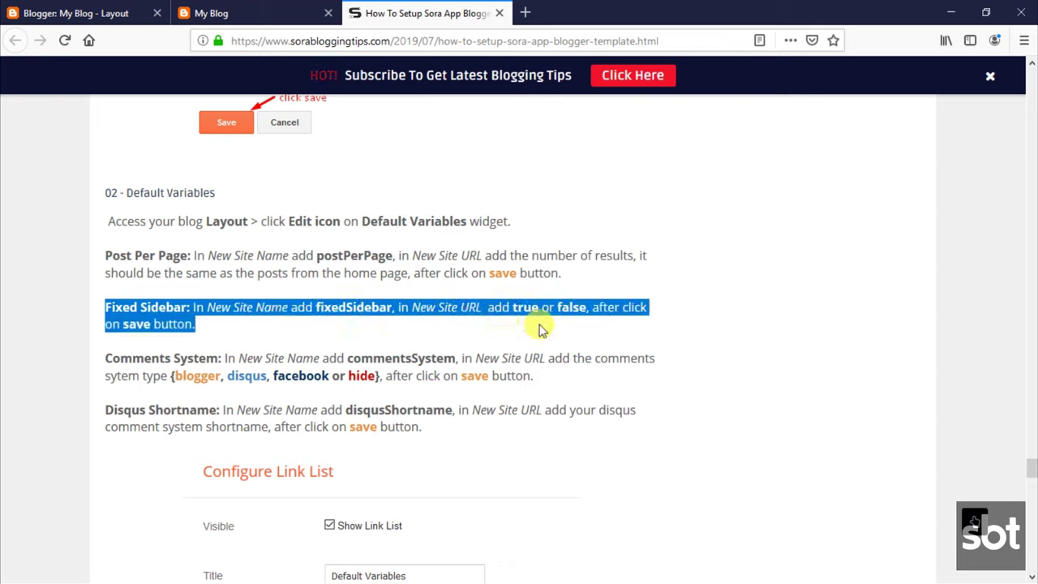
left_click(296, 336)
left_click_drag(106, 360, 563, 387)
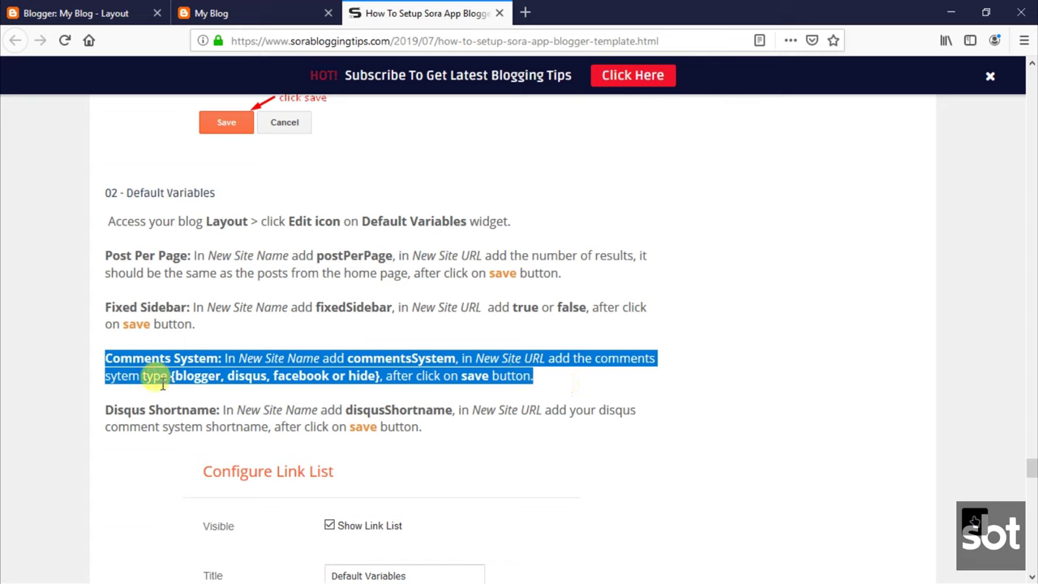
left_click_drag(106, 411, 418, 436)
left_click(419, 435)
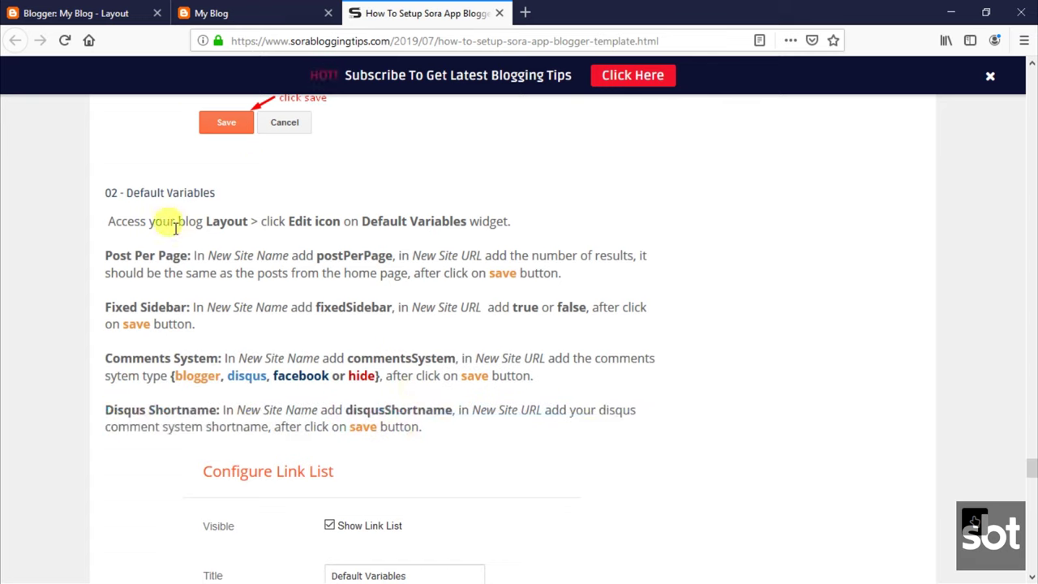
Open the Default Variables widget in the blog's layout and expand its disqusShortname, commentsSystem, fixedSidebar and postPerPage links for editing
left_click(247, 12)
left_click(101, 21)
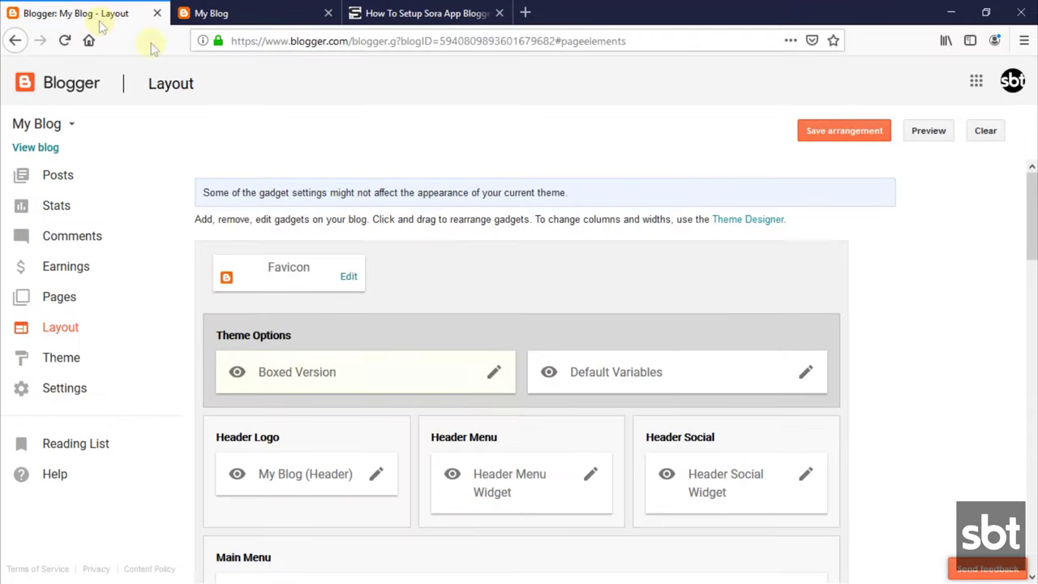
left_click(807, 373)
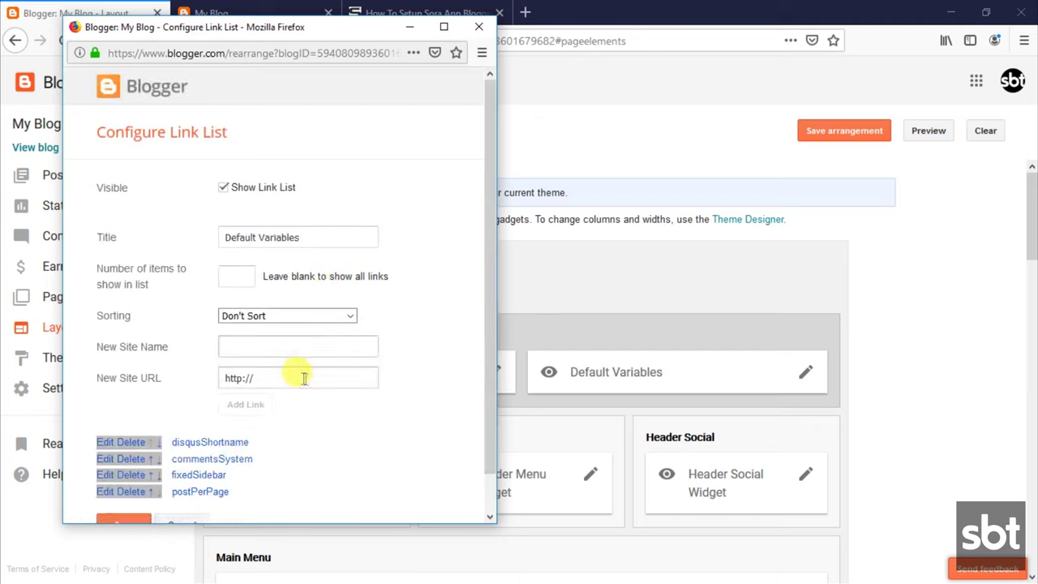
scroll(487, 324, "down", 1)
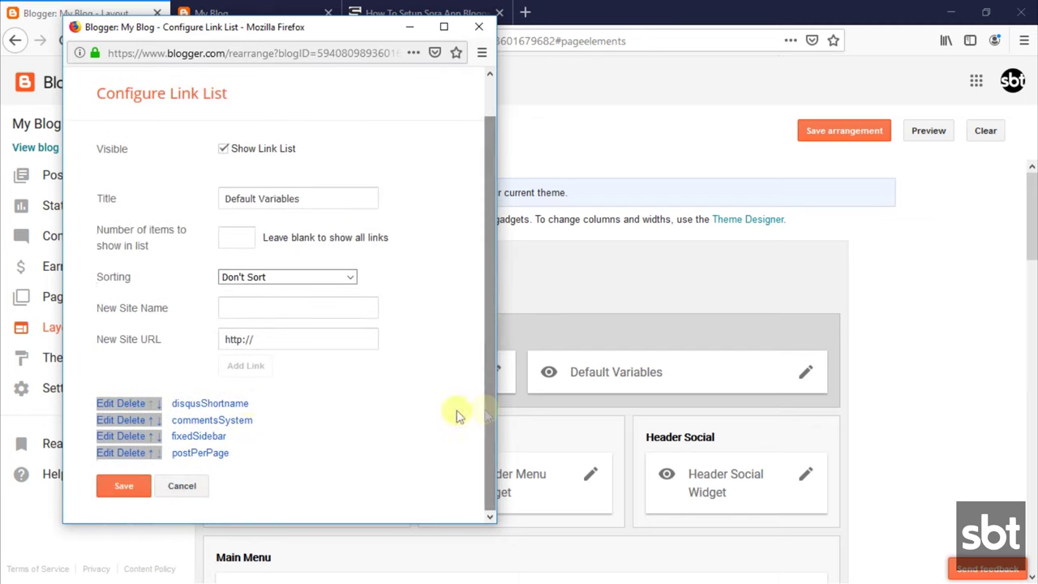
left_click(116, 402)
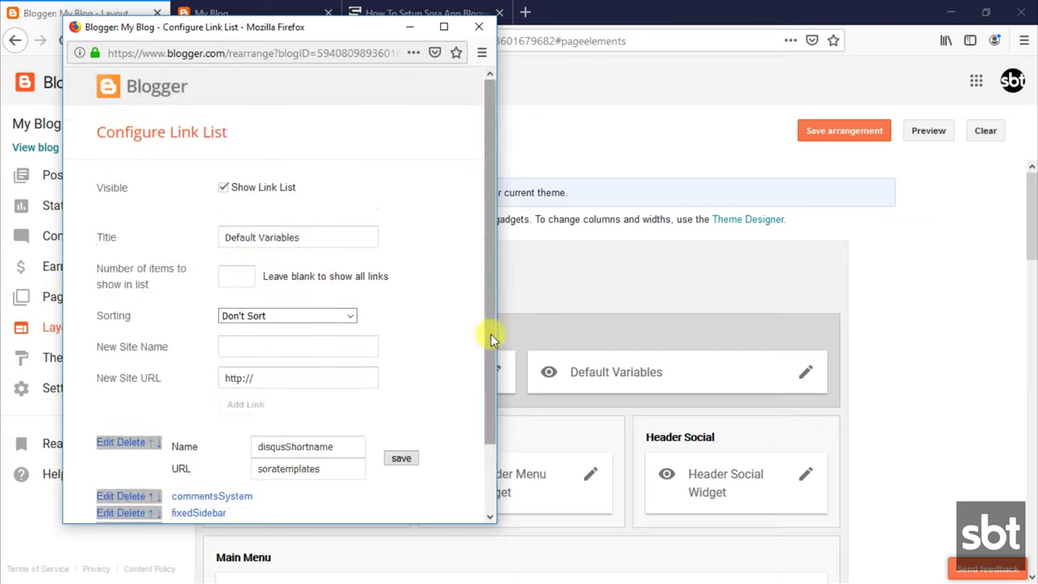
left_click_drag(491, 334, 487, 433)
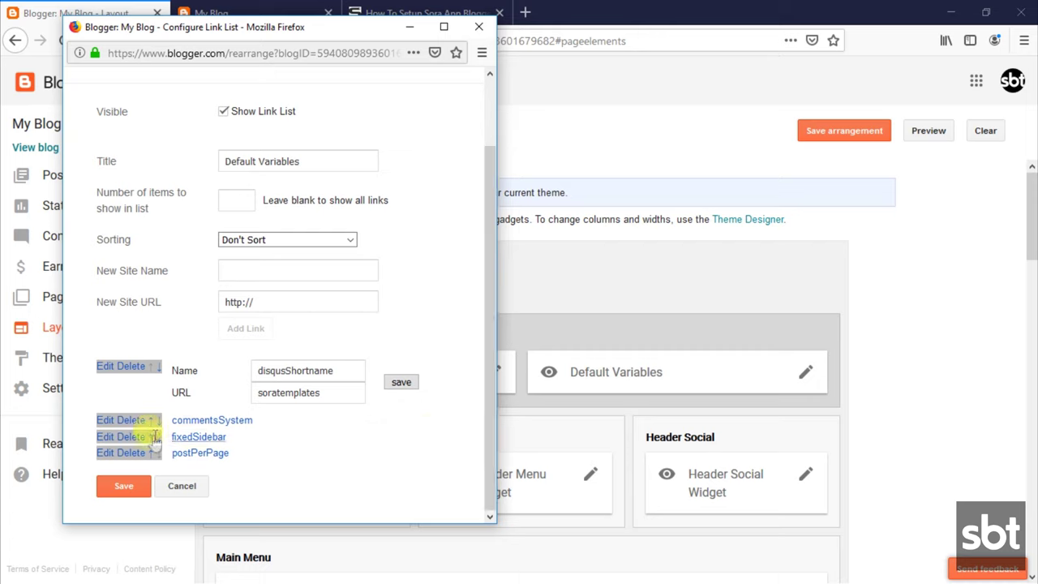
left_click(107, 421)
left_click_drag(487, 396, 486, 434)
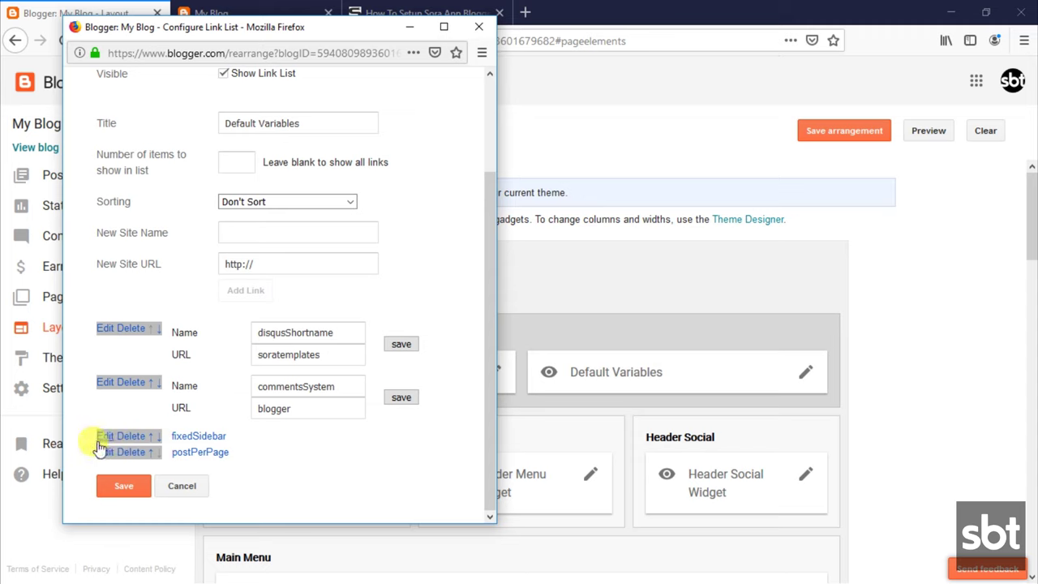
left_click(99, 438)
left_click_drag(489, 352, 477, 485)
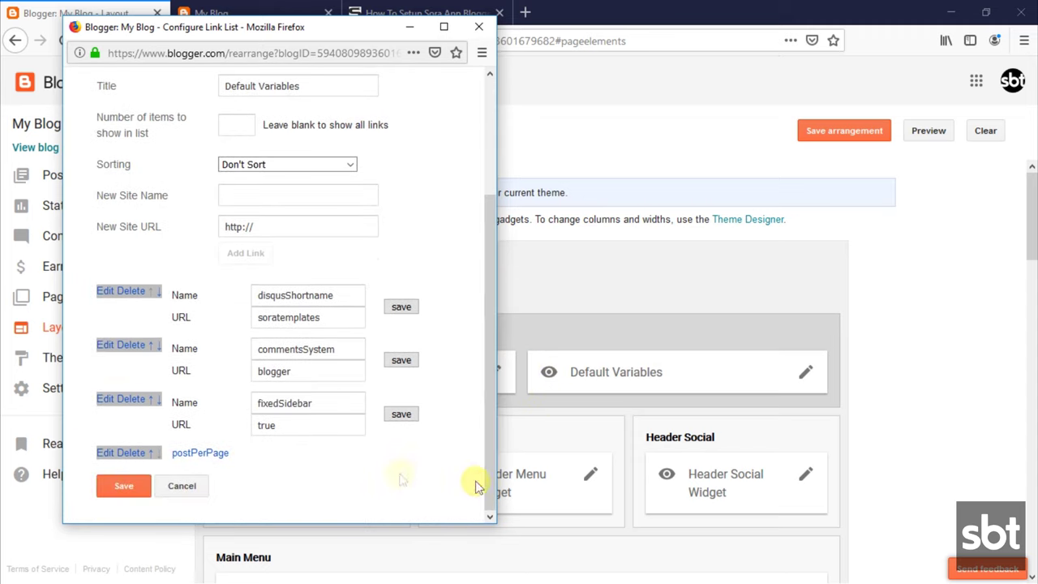
left_click(104, 457)
left_click_drag(487, 352, 483, 491)
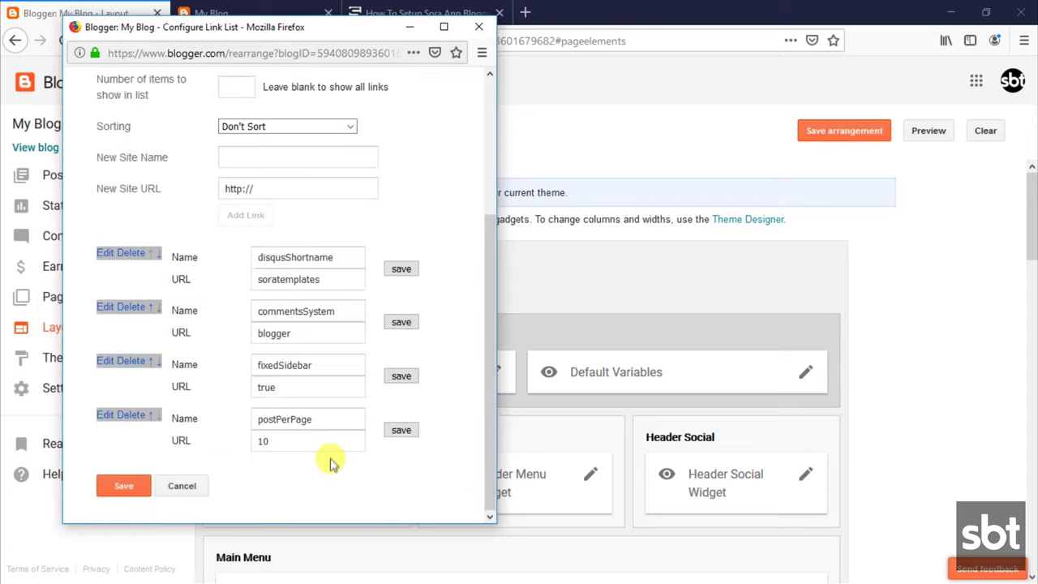
Save the Default Variables widget and reload the blog's home page
left_click(123, 486)
left_click(219, 13)
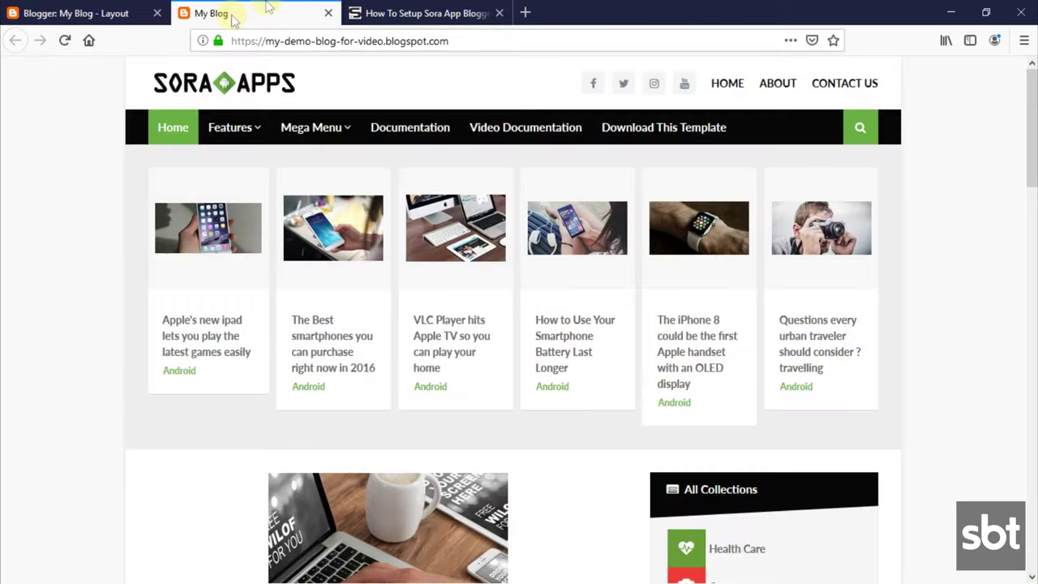
left_click(65, 42)
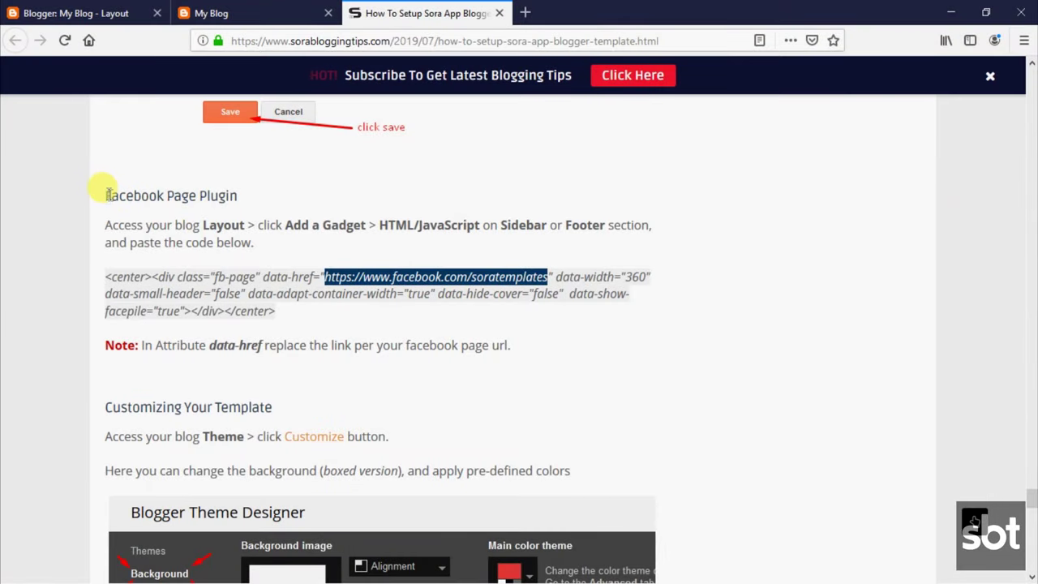
Read the Facebook Page Plugin instructions in the setup guide and copy the complete fb-page embed code
left_click_drag(108, 195, 250, 202)
left_click_drag(107, 224, 656, 235)
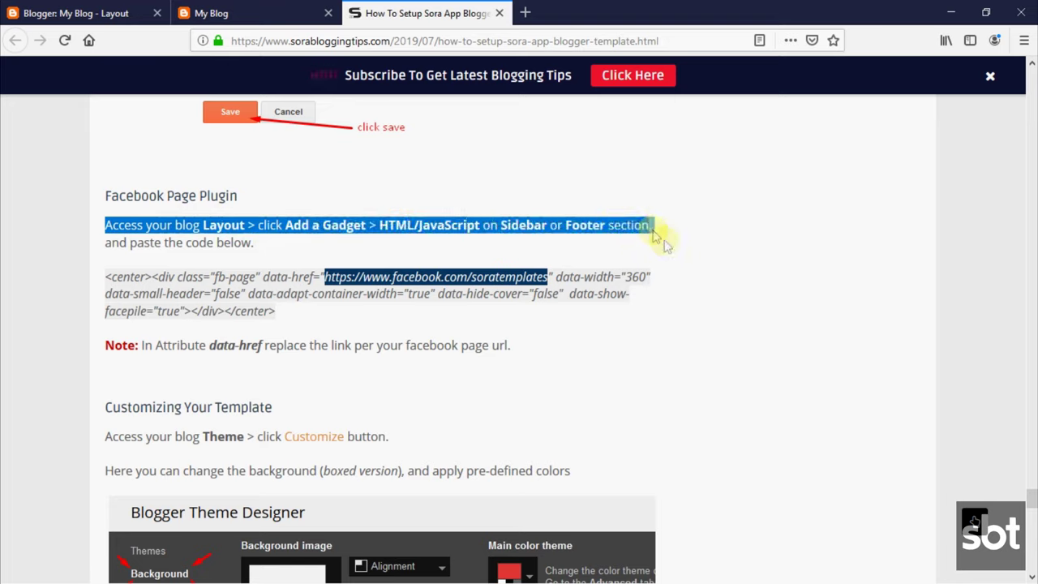
left_click_drag(656, 236, 542, 256)
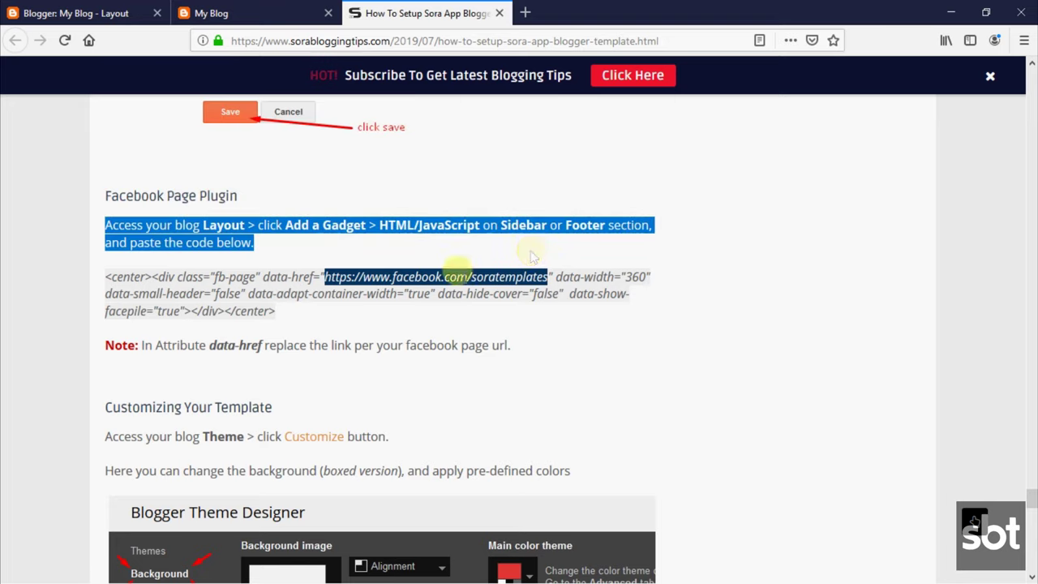
left_click(354, 315)
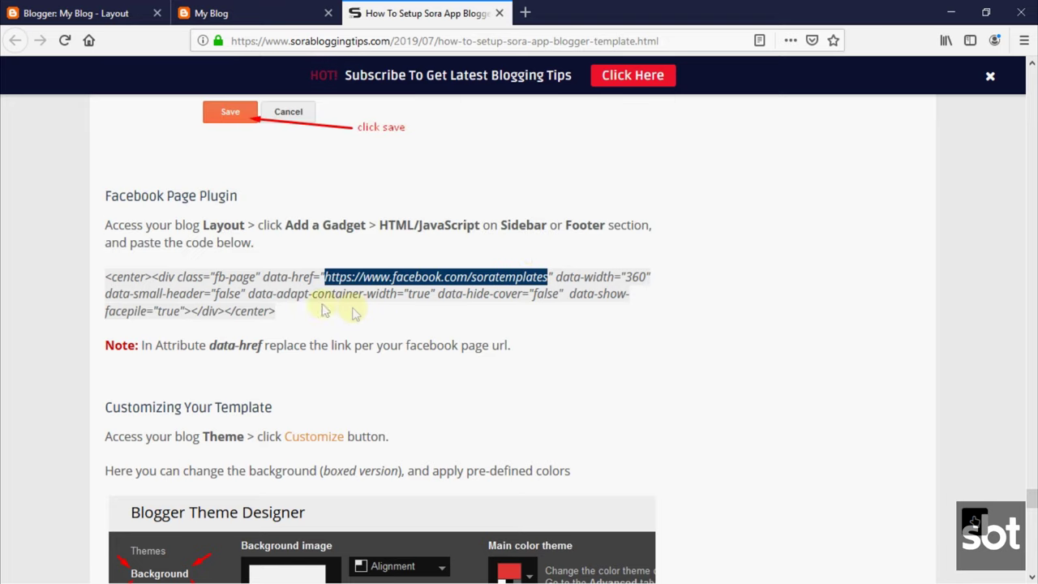
left_click_drag(106, 278, 294, 315)
right_click(282, 290)
left_click(325, 299)
Locate the Facebook box in the blog's sidebar, clear the HTML content of its gadget, save it and reload the blog
left_click(211, 13)
left_click_drag(1030, 150, 1033, 424)
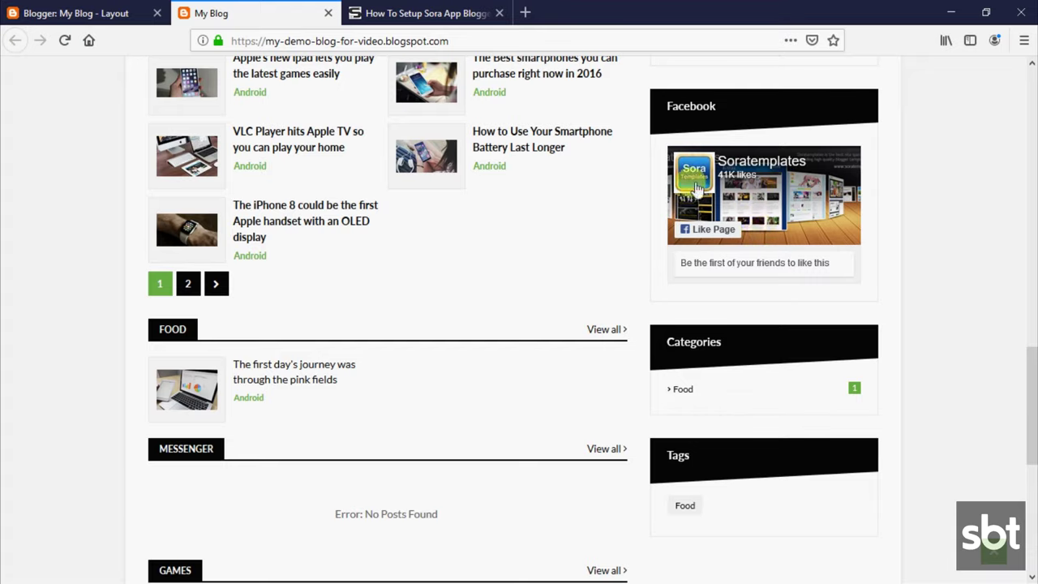
left_click(93, 12)
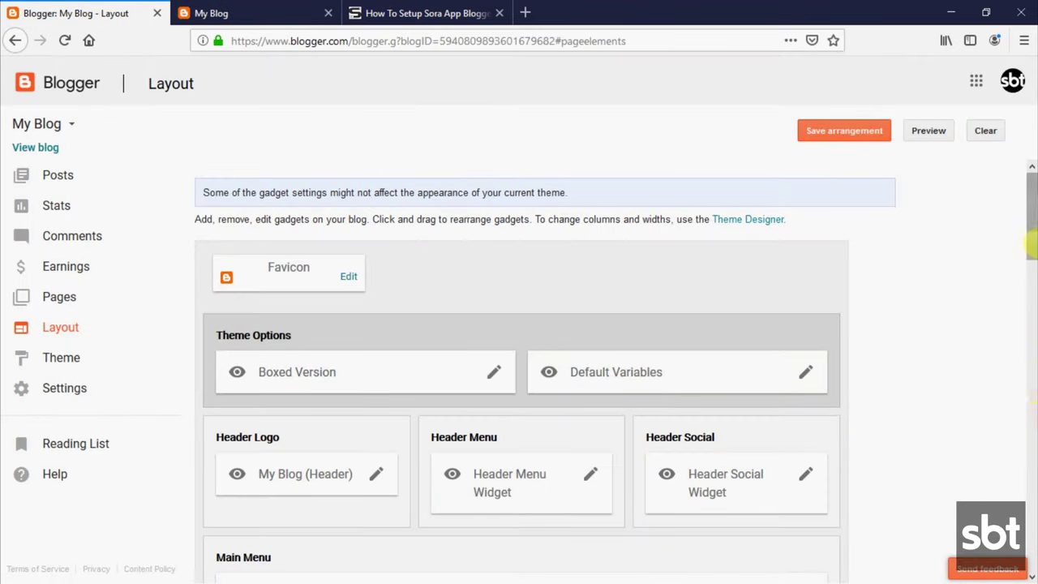
left_click_drag(1032, 244, 1026, 421)
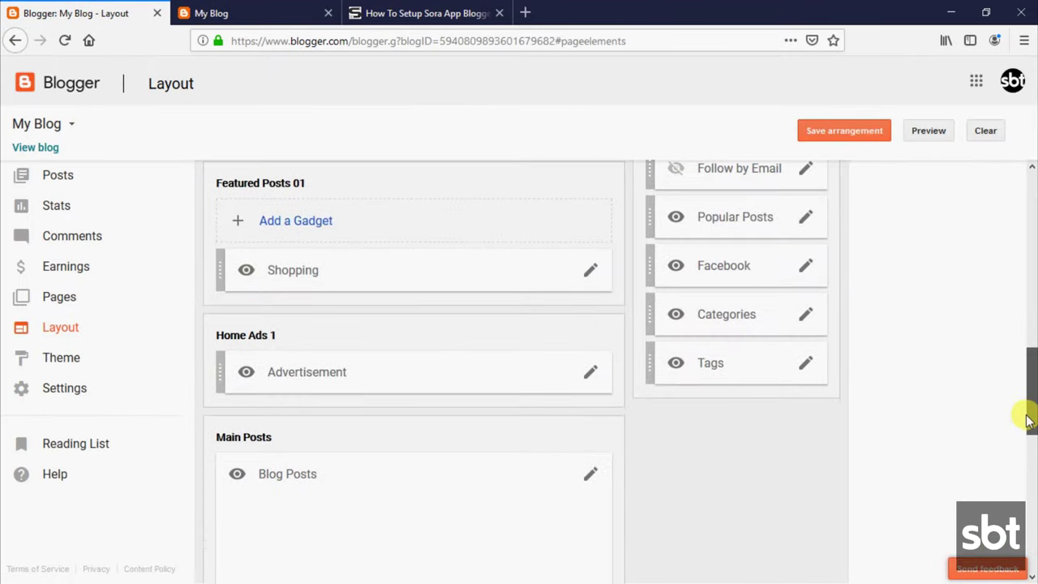
left_click(807, 272)
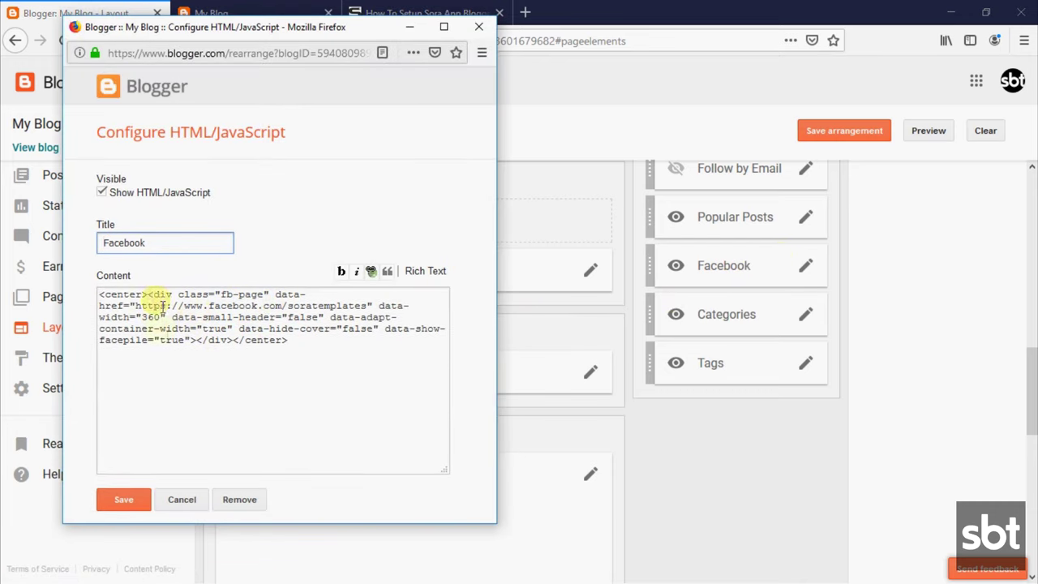
left_click_drag(321, 348, 101, 288)
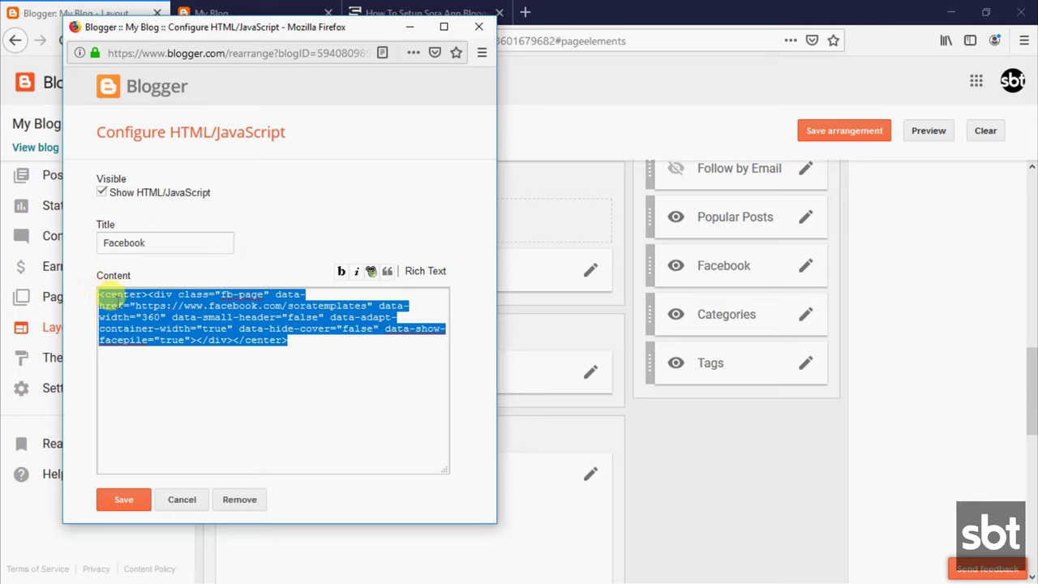
key("Delete")
left_click(146, 497)
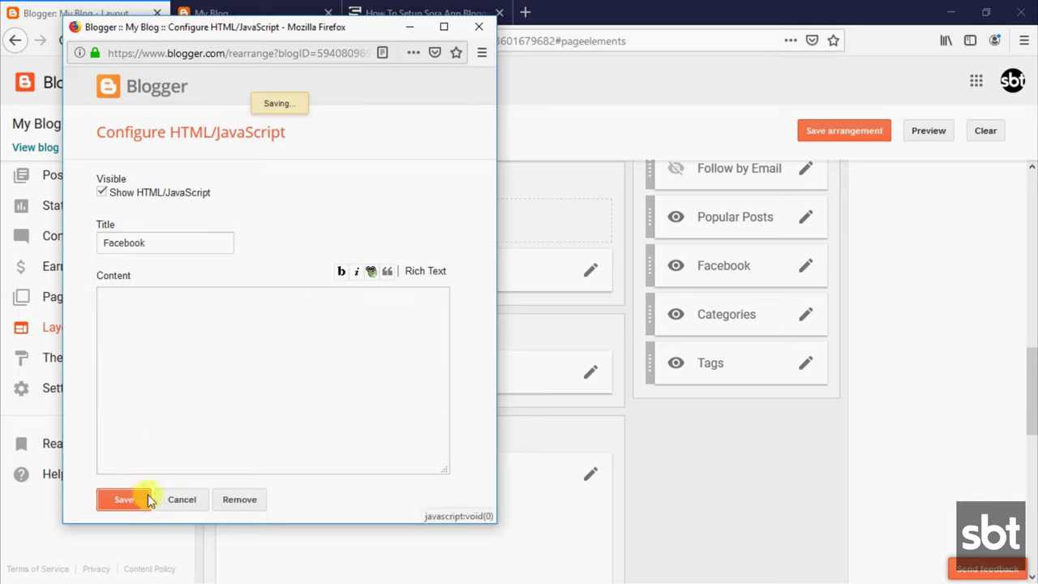
left_click(273, 11)
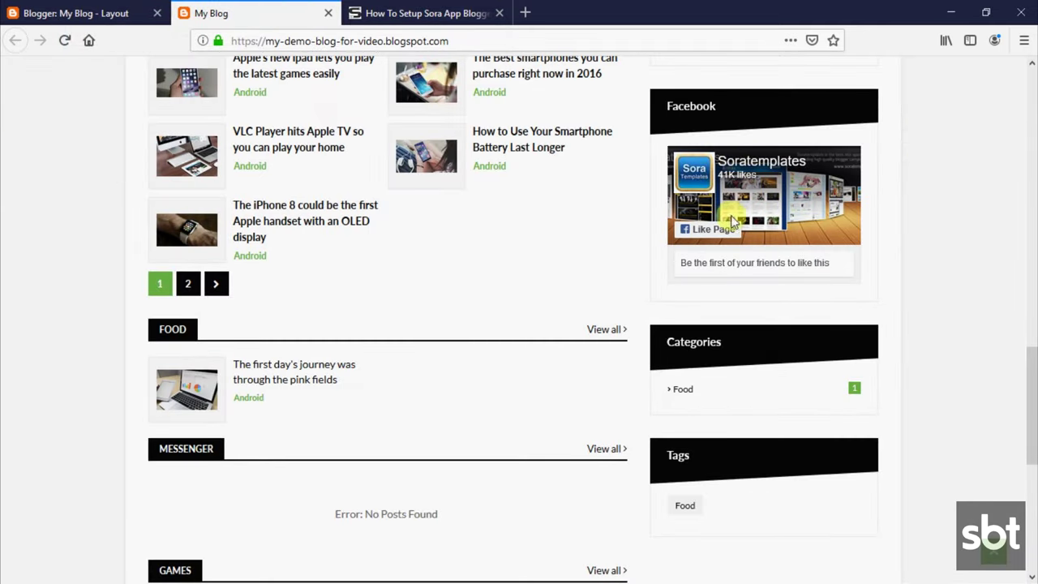
left_click(65, 41)
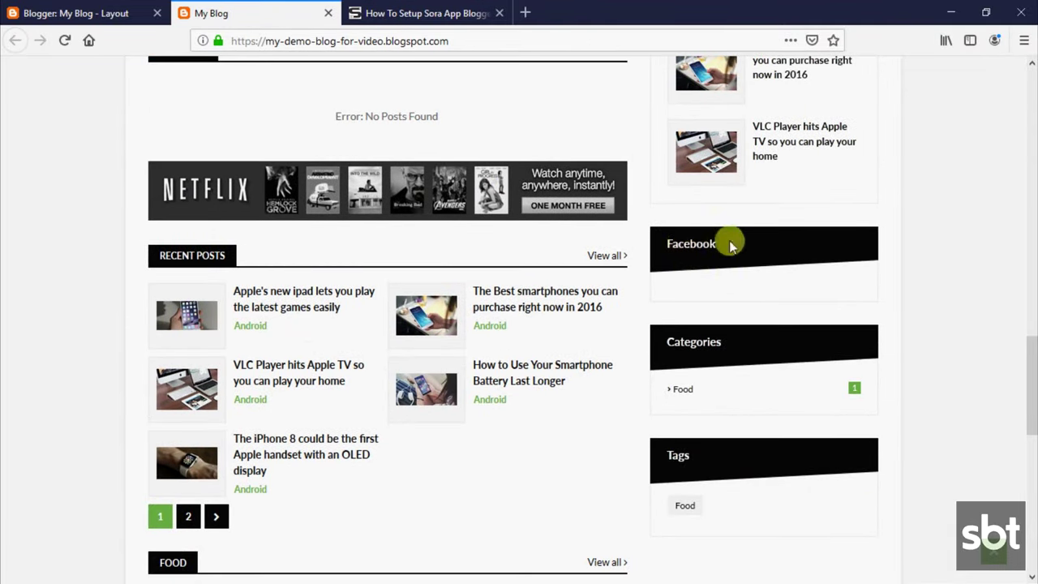
Paste the copied fb-page code into the sidebar's Facebook gadget, save it and return to the blog
left_click(141, 8)
left_click(812, 266)
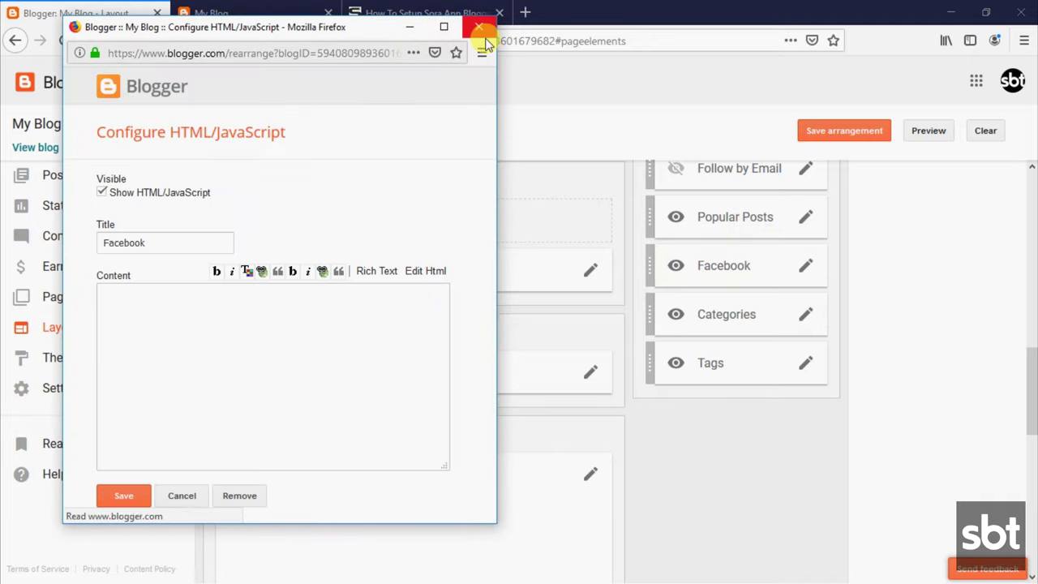
right_click(173, 297)
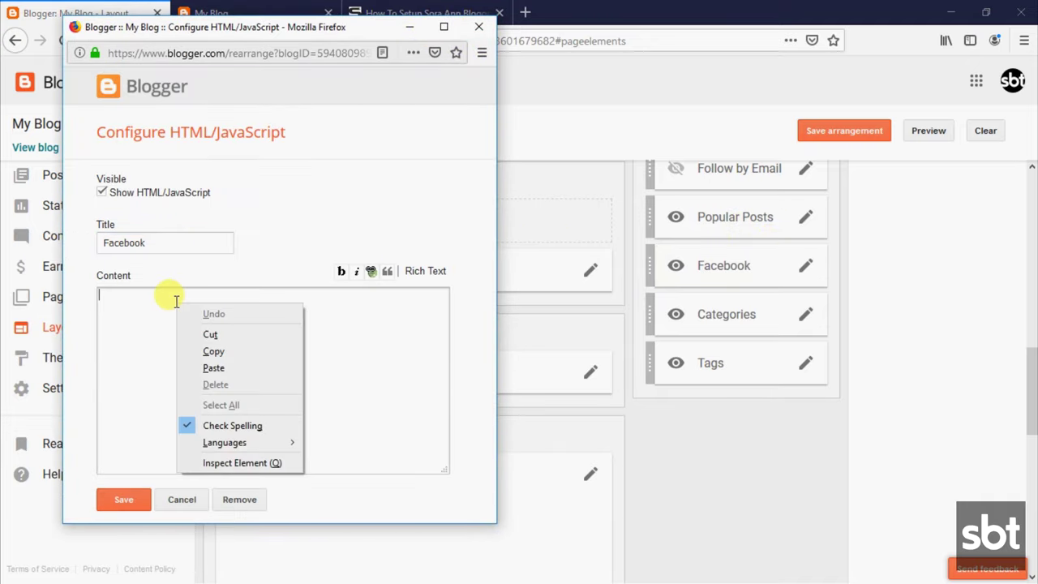
left_click(188, 367)
left_click(123, 500)
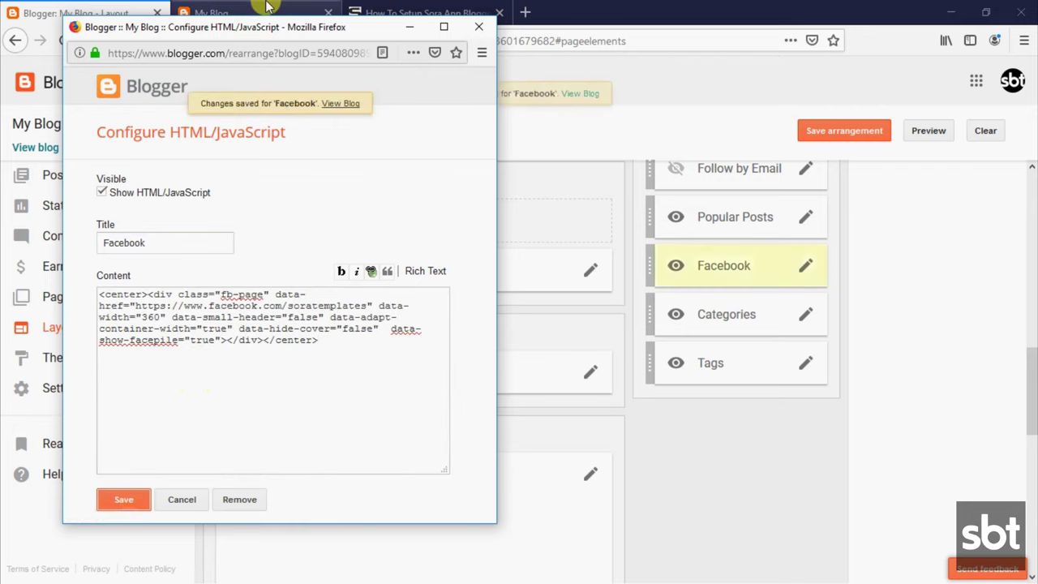
left_click(244, 13)
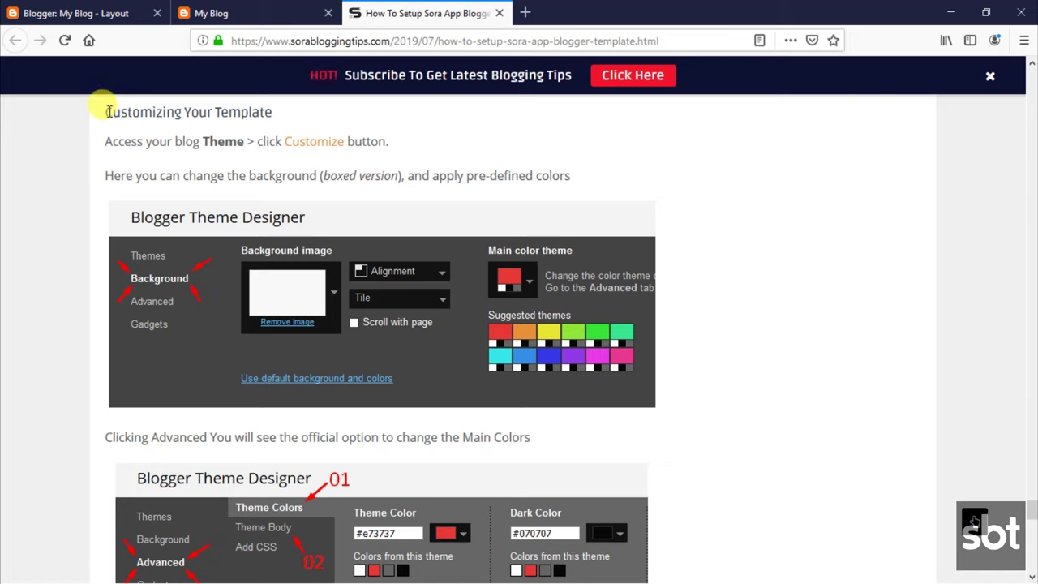
Read the Customizing Your Template instructions about the background and pre-defined colors in the guide, and switch back to the blog
left_click_drag(106, 111, 304, 113)
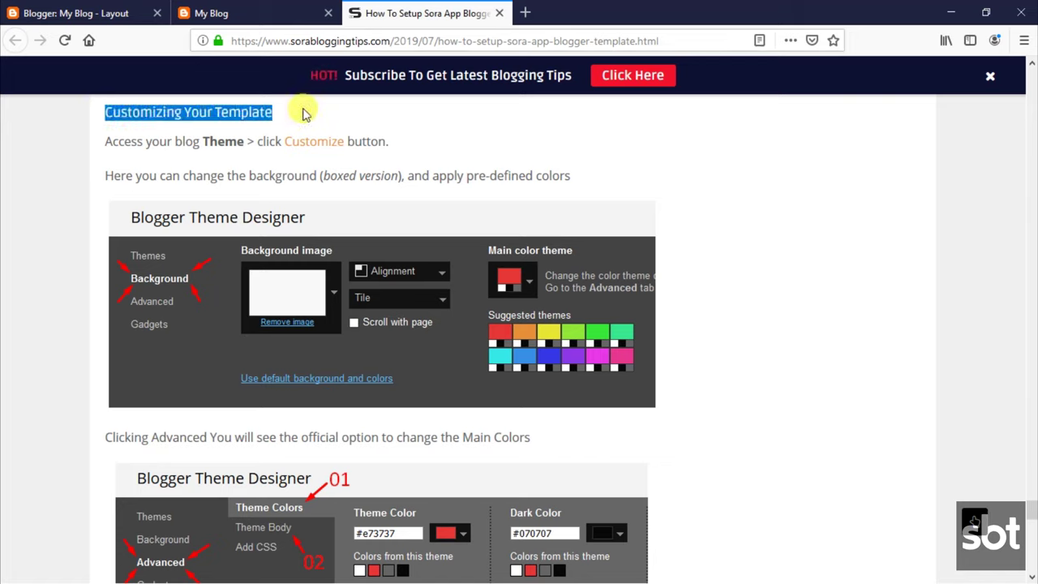
left_click(106, 140)
left_click_drag(108, 141, 408, 141)
left_click_drag(106, 176, 577, 177)
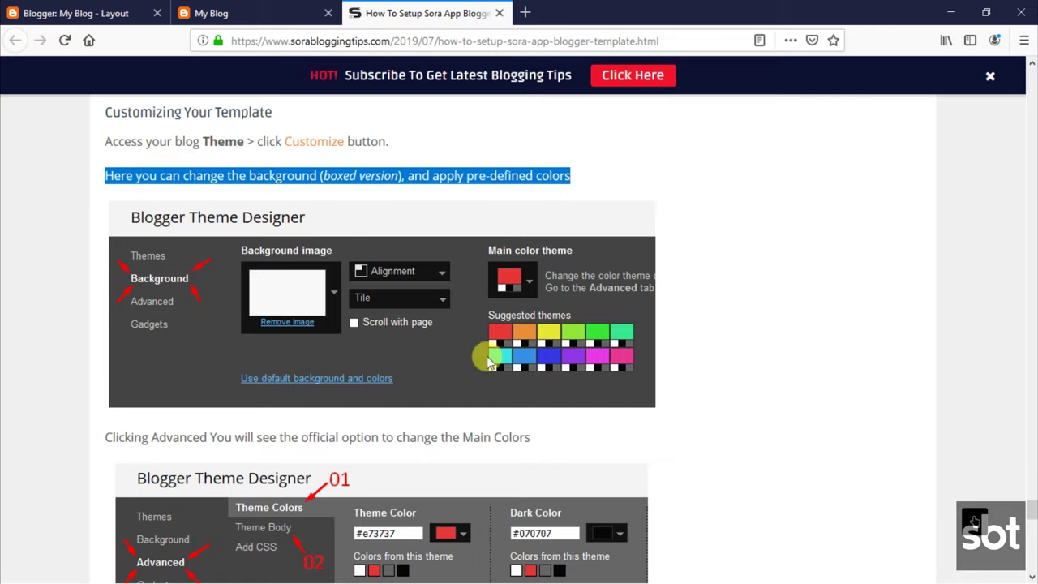
left_click(279, 11)
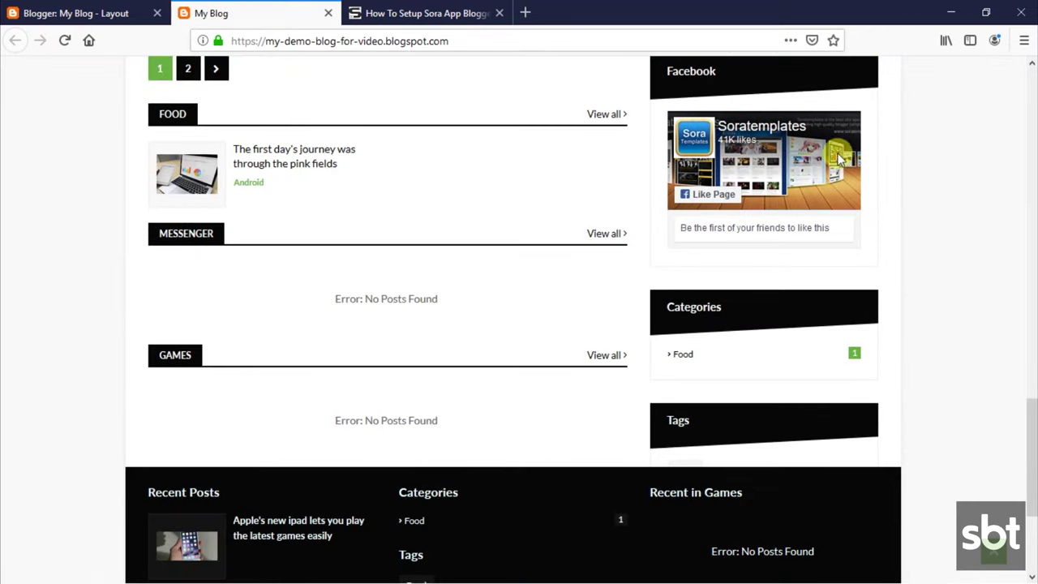